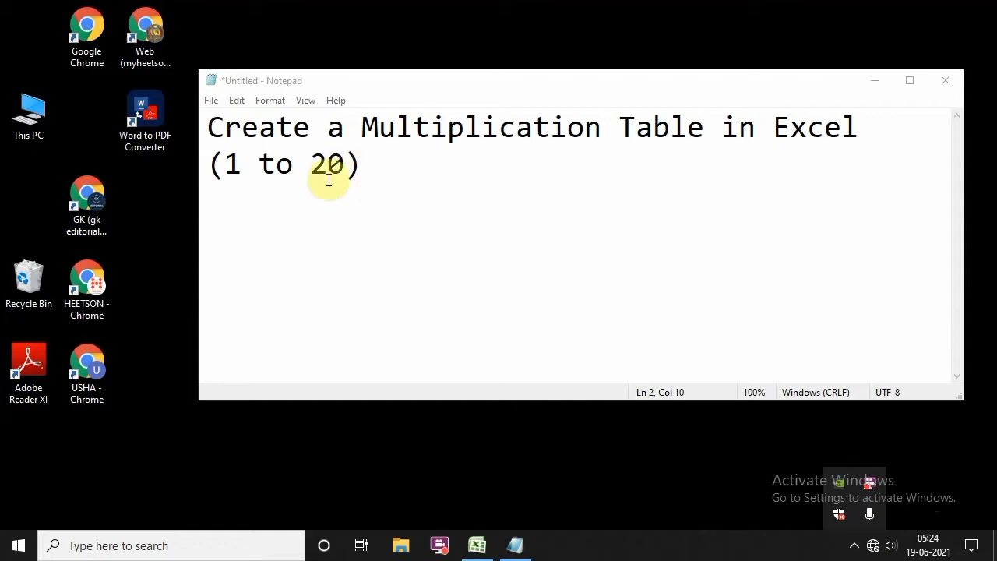
- Highlight the note's title line and the words '1 to 20' to point them out
drag(242, 127, 872, 117)
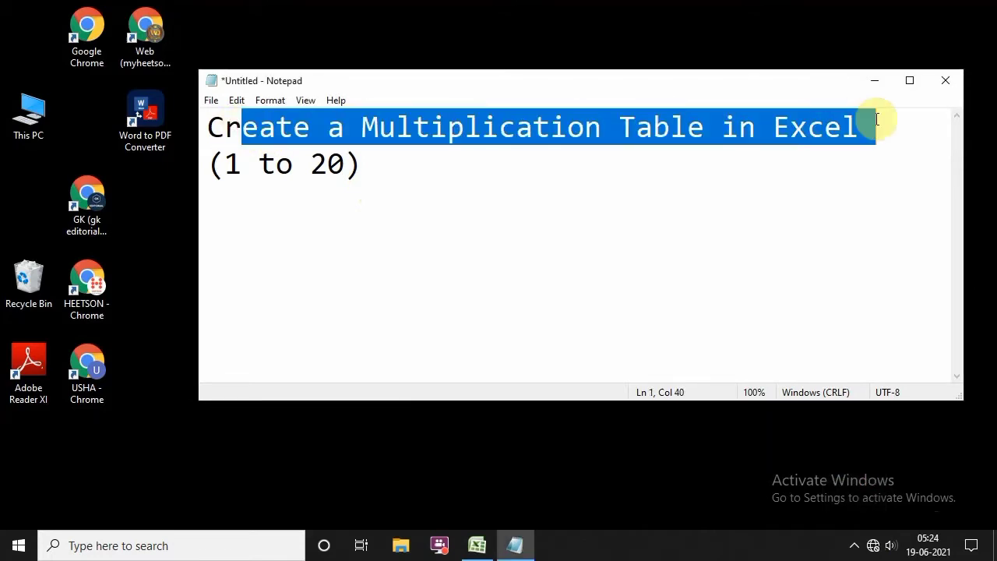
click(435, 192)
drag(224, 164, 346, 164)
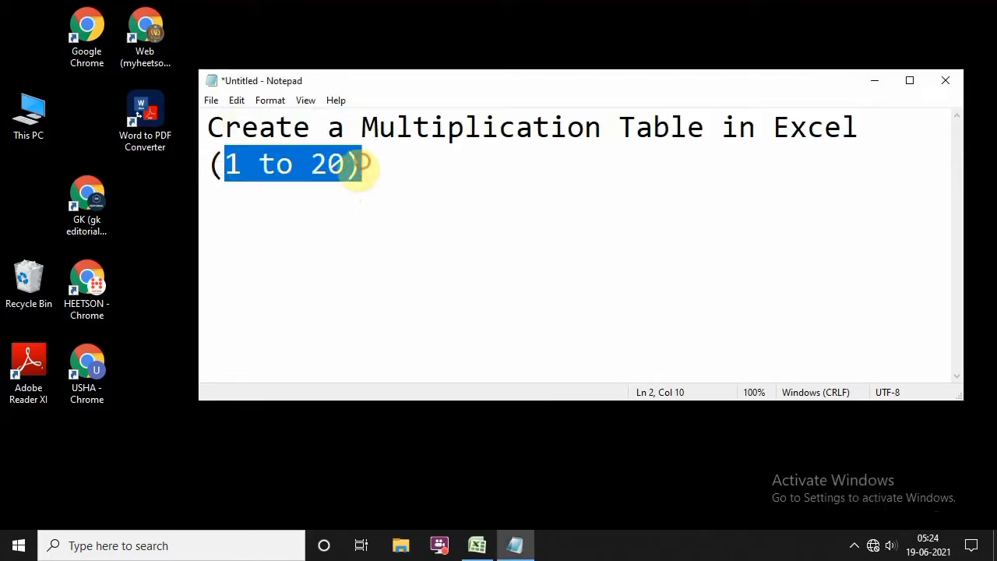
click(349, 194)
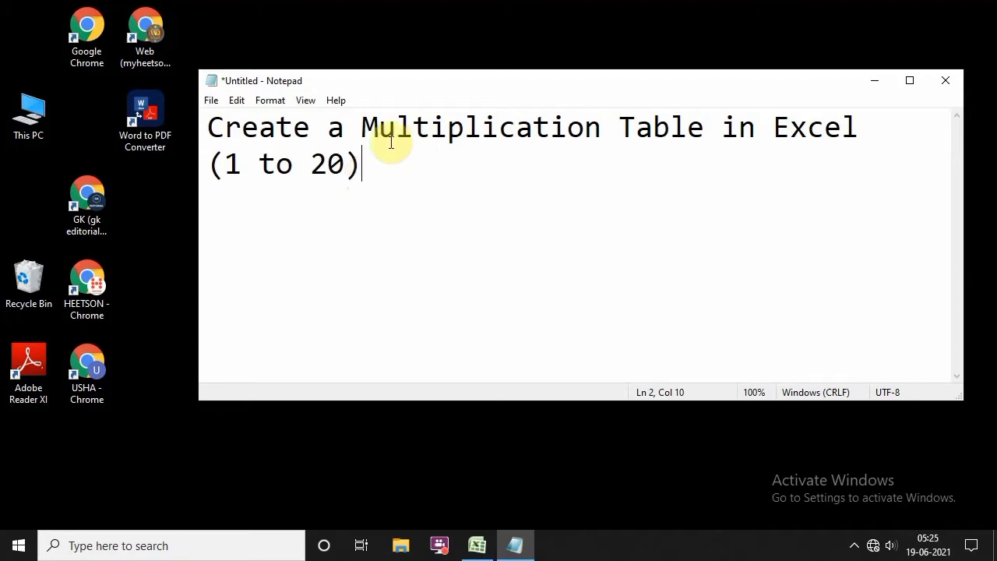
- Highlight 'Multiplication Table in Excel', then close the note without saving
click(363, 127)
drag(363, 127, 878, 127)
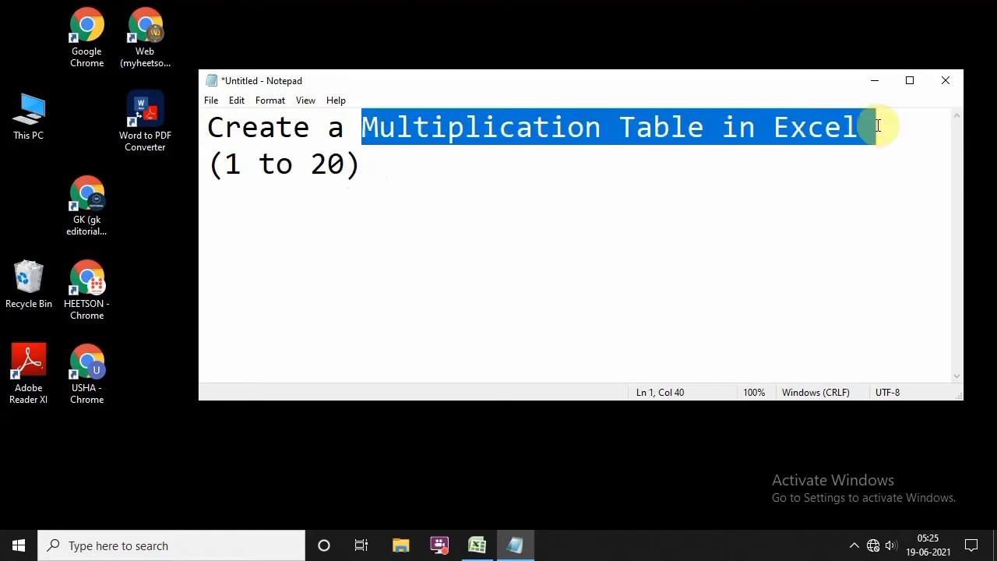
click(668, 169)
mouse_move(193, 167)
mouse_down()
mouse_move(209, 168)
mouse_move(146, 185)
mouse_move(186, 185)
mouse_up()
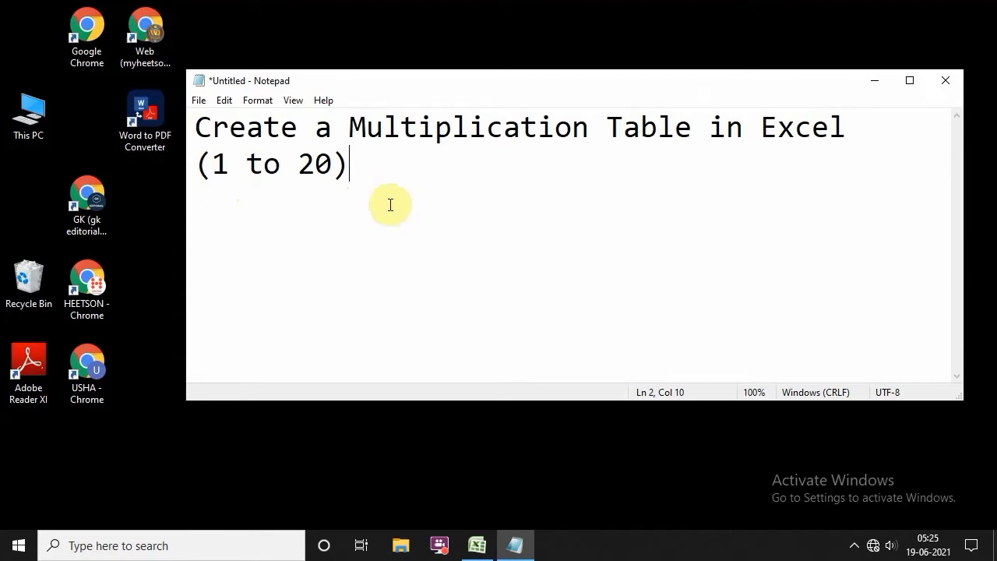
click(942, 80)
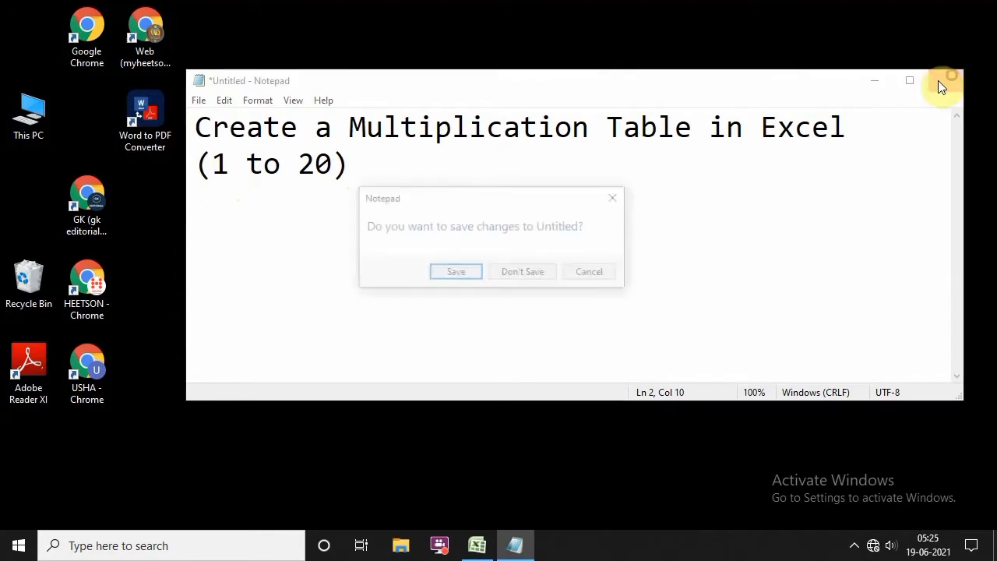
click(508, 273)
- In Excel, point out the merged title in B1 and the formula in G7
click(477, 545)
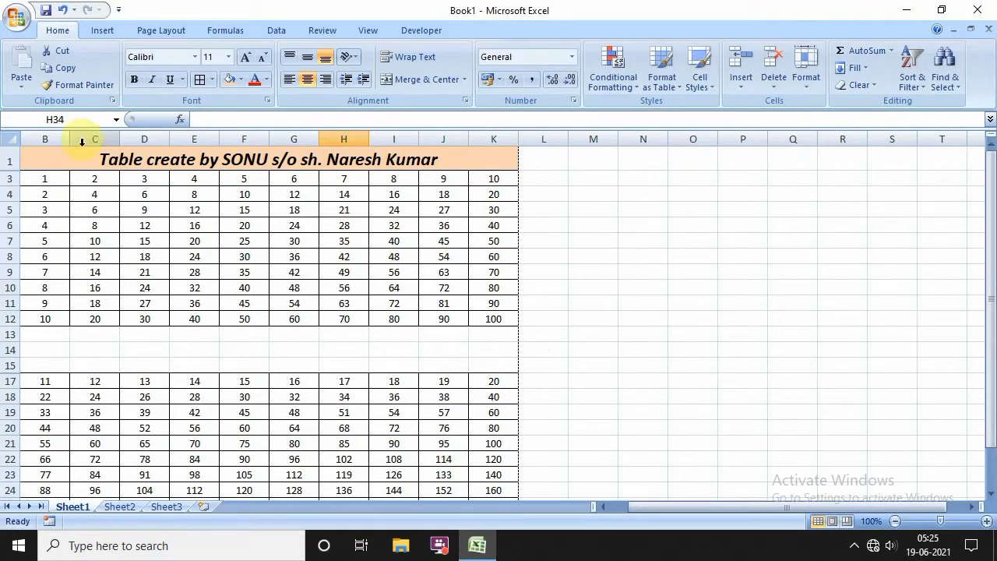
click(110, 162)
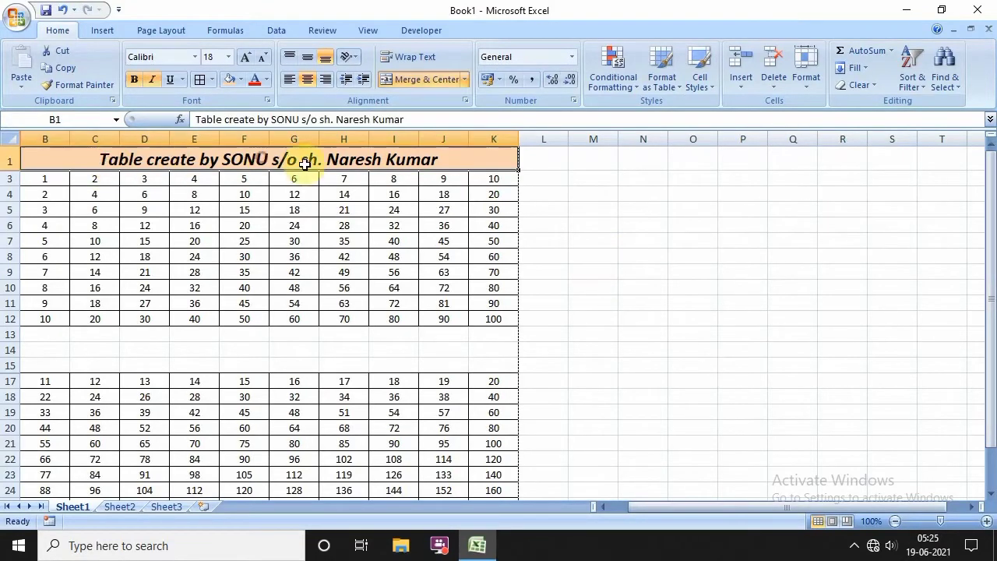
click(316, 234)
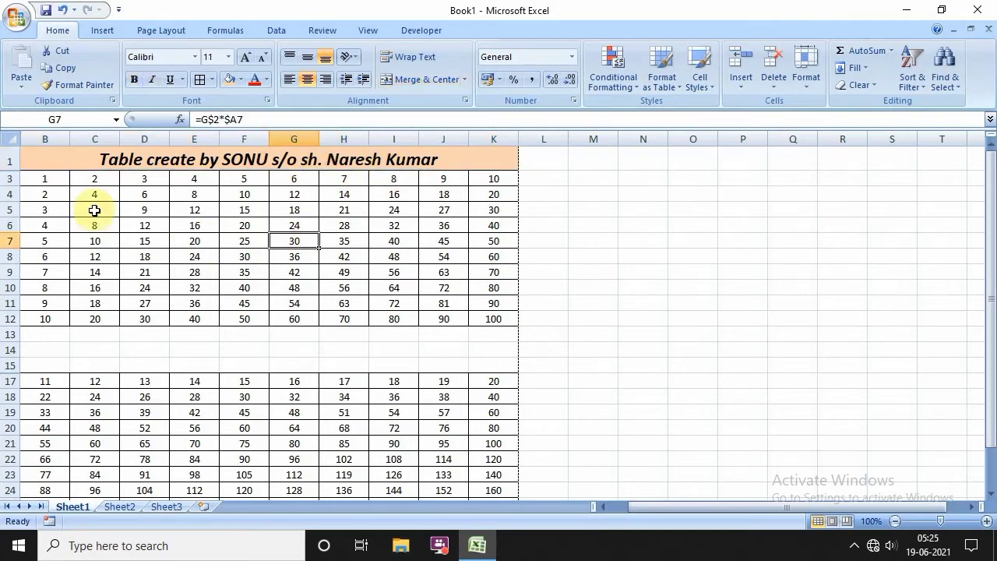
click(137, 161)
double_click(137, 162)
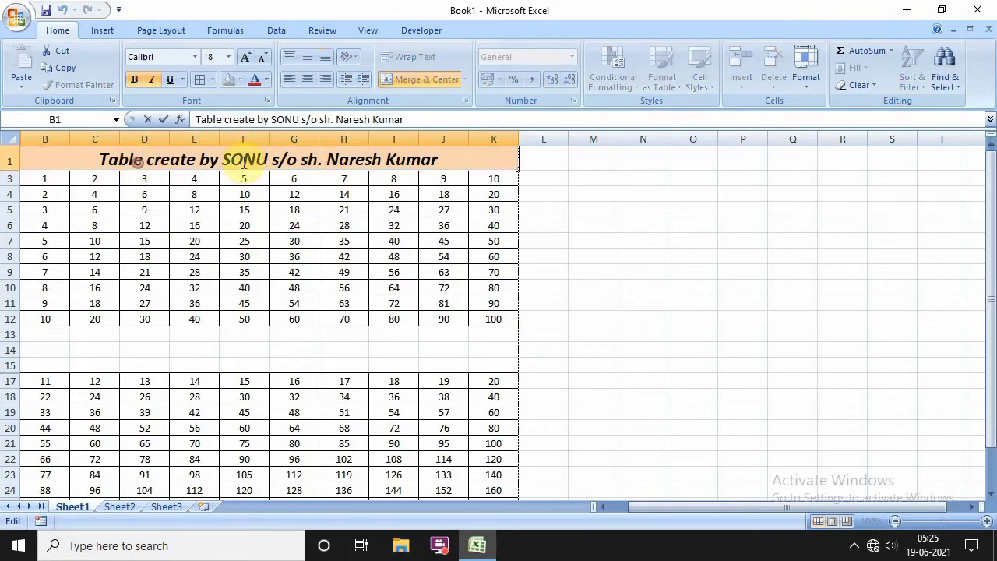
drag(151, 158, 233, 158)
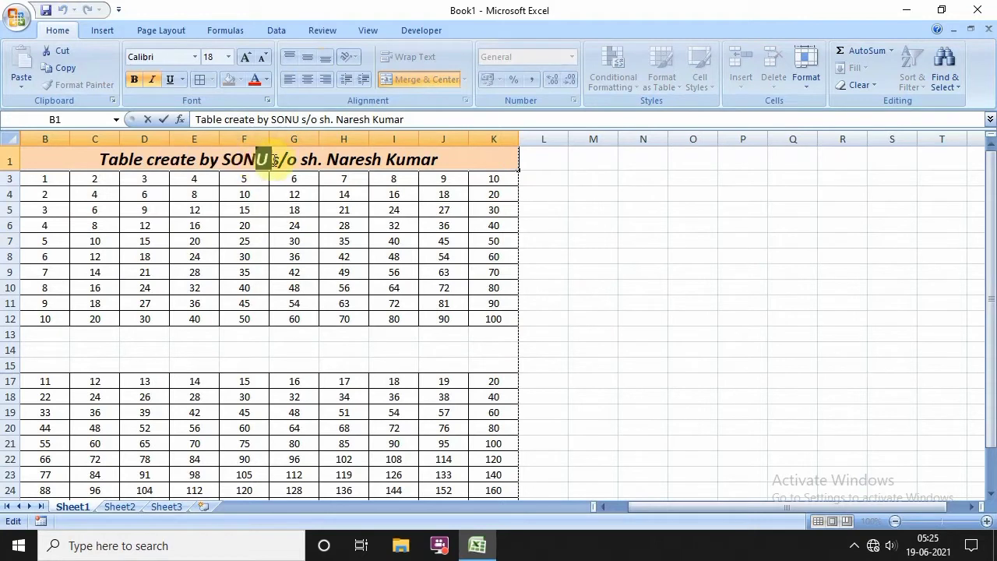
click(286, 159)
drag(300, 160, 429, 191)
click(393, 210)
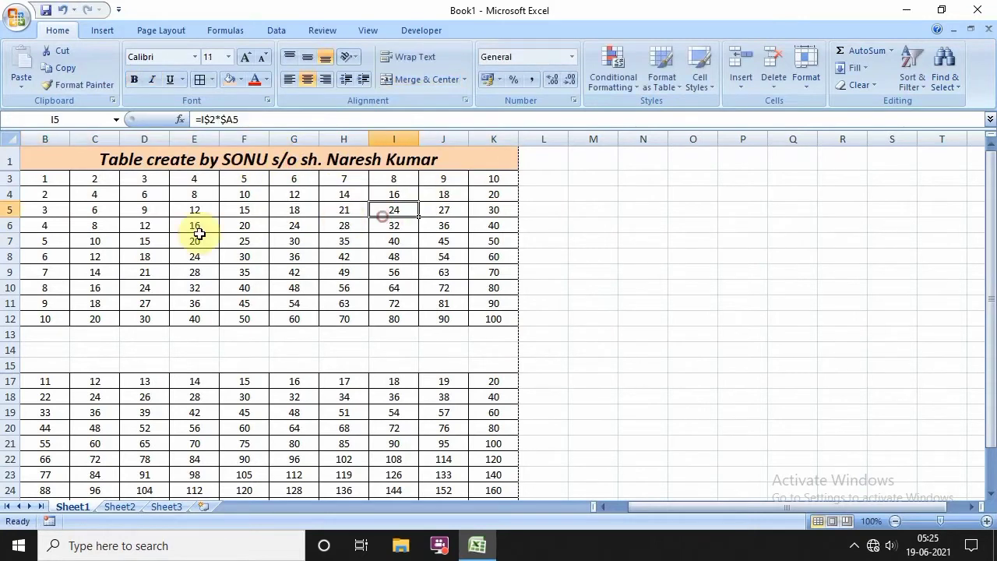
- Point out the 1–10 table's first column and the formulas in C3, D5 and D8
drag(48, 179, 60, 319)
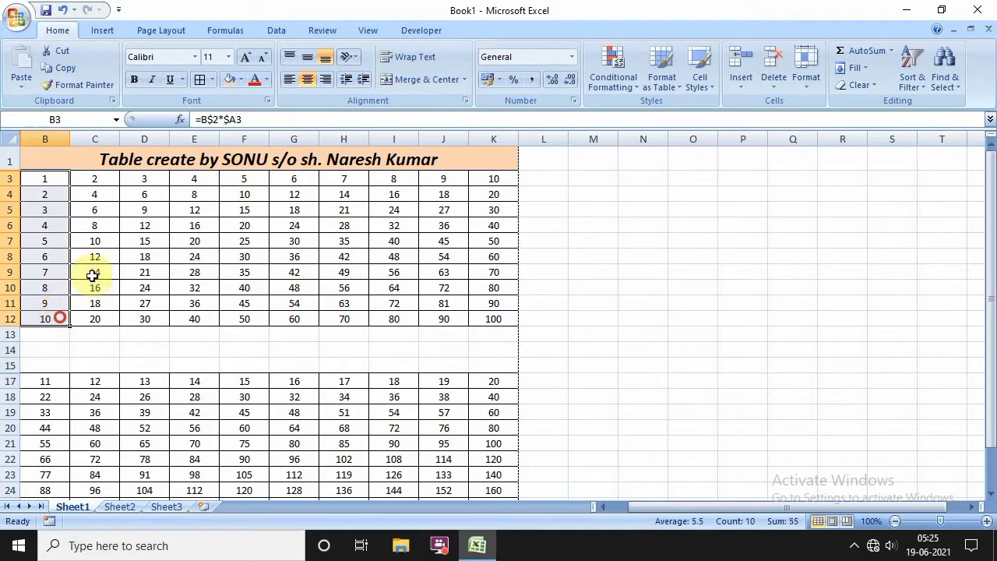
click(94, 179)
click(145, 210)
click(145, 256)
scroll(238, 278, down, 3)
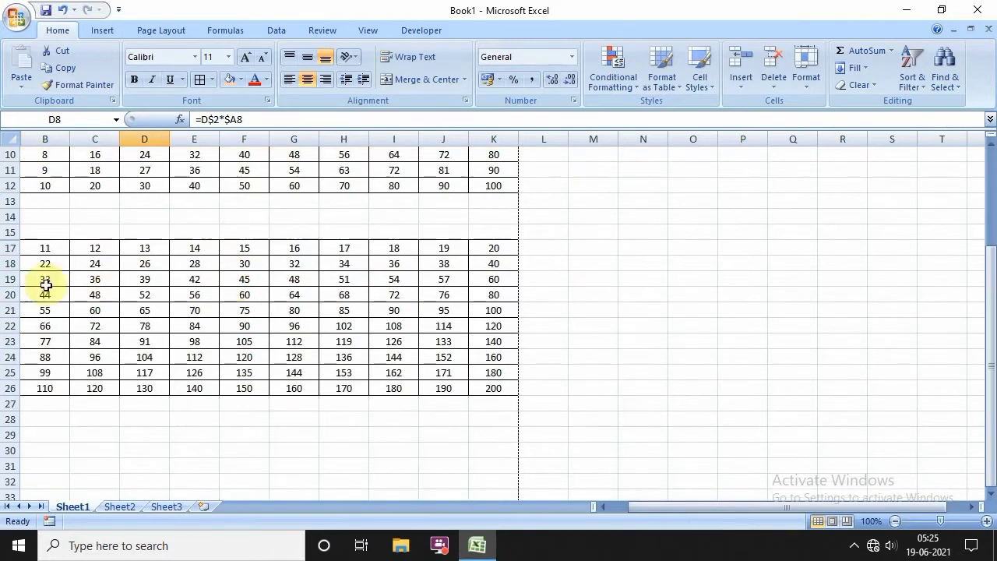
drag(44, 248, 53, 296)
- Show the 11–20 table's last column K17:K26, then open a zoomed Print Preview
click(337, 294)
mouse_move(472, 249)
mouse_down()
mouse_move(499, 316)
mouse_move(493, 384)
mouse_up()
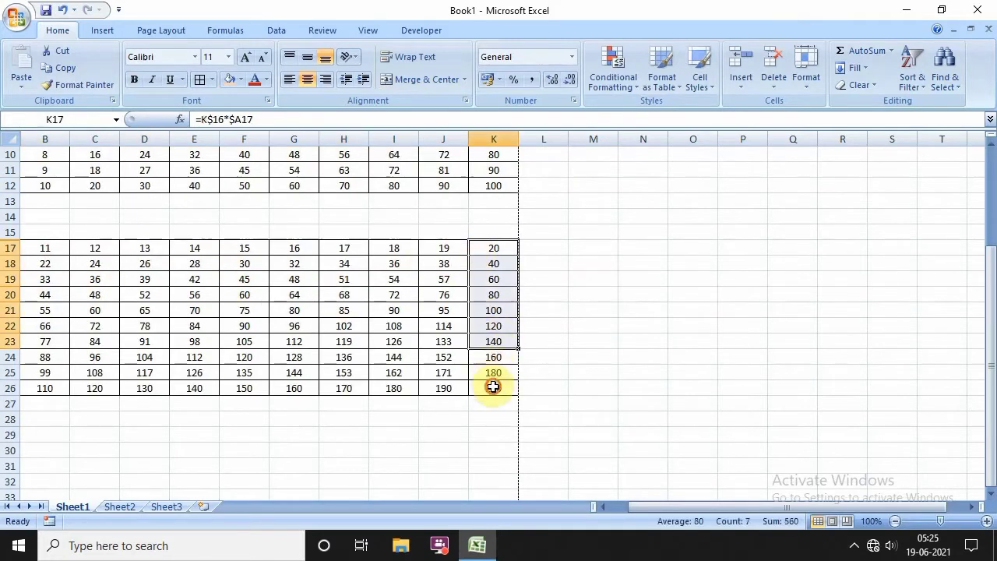
click(493, 388)
scroll(256, 332, up, 3)
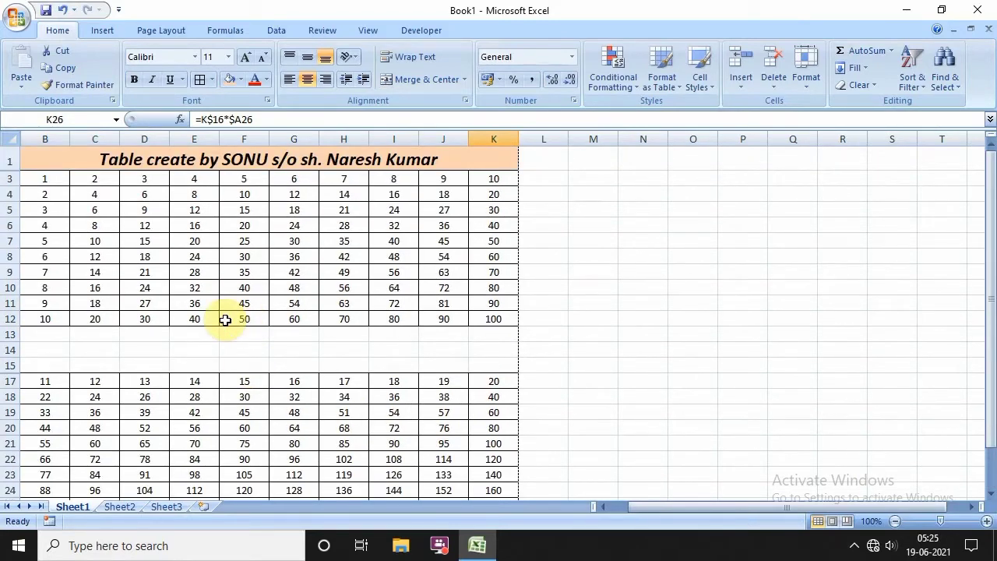
key(ctrl+F2)
click(226, 325)
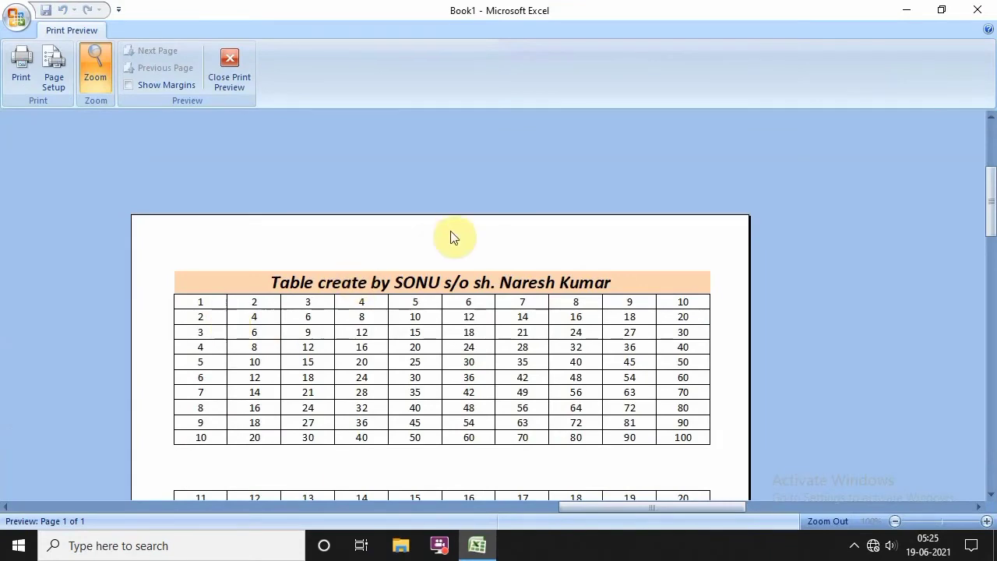
- Scroll through the zoomed one-page preview, then close Print Preview
scroll(452, 236, down, 3)
scroll(455, 238, up, 3)
scroll(456, 237, up, 1)
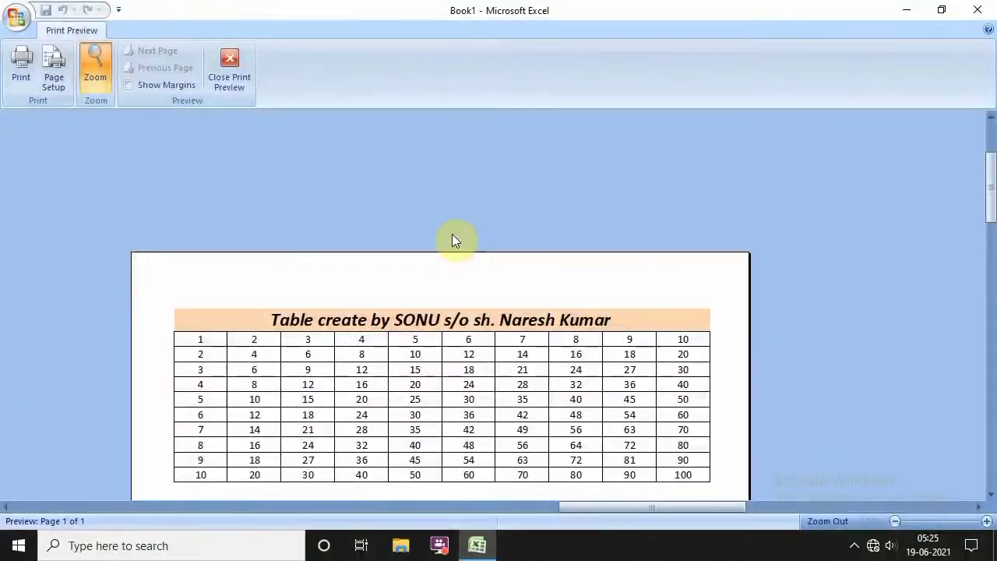
scroll(455, 237, down, 1)
scroll(456, 237, down, 2)
scroll(453, 239, down, 3)
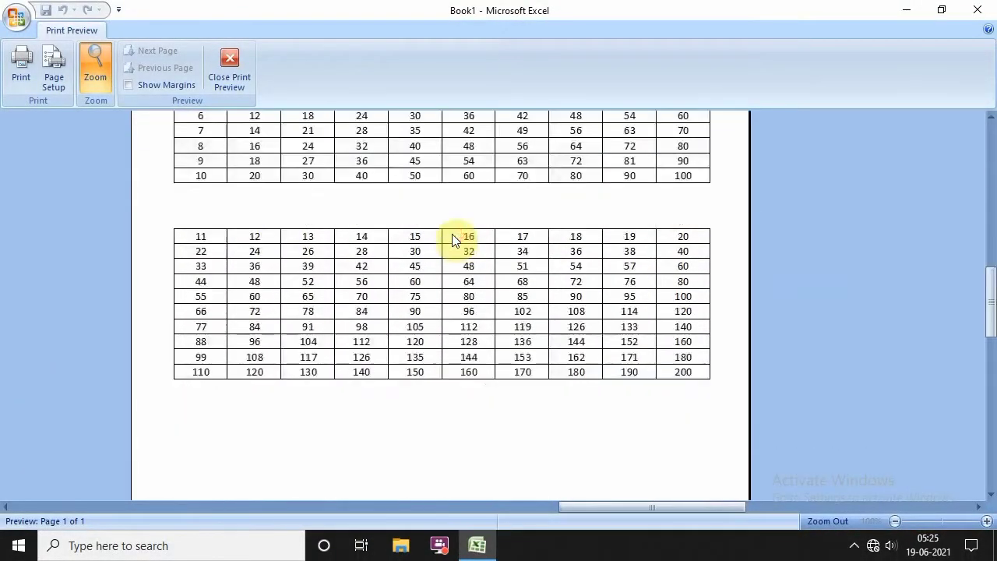
scroll(455, 239, down, 2)
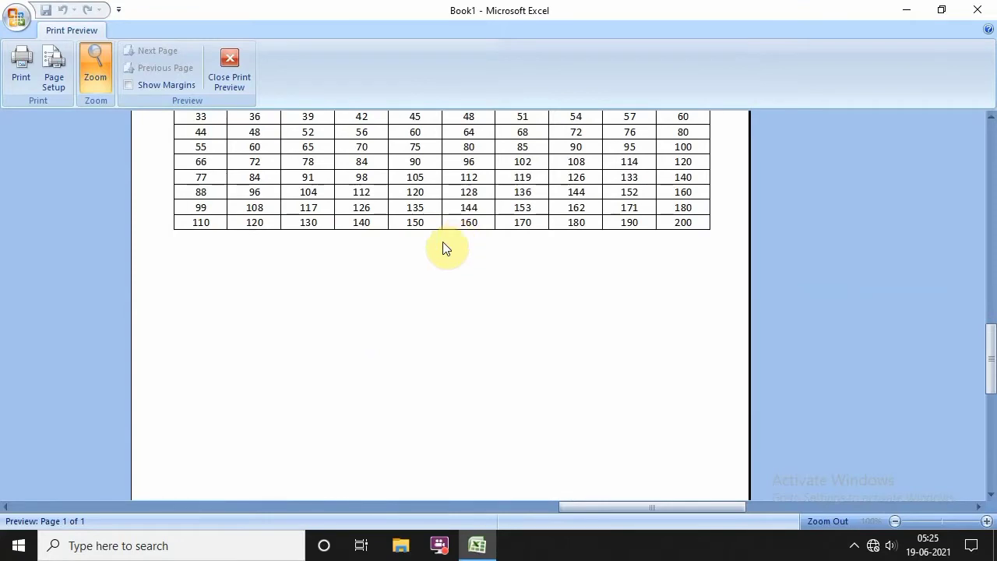
scroll(327, 218, up, 3)
scroll(329, 135, up, 3)
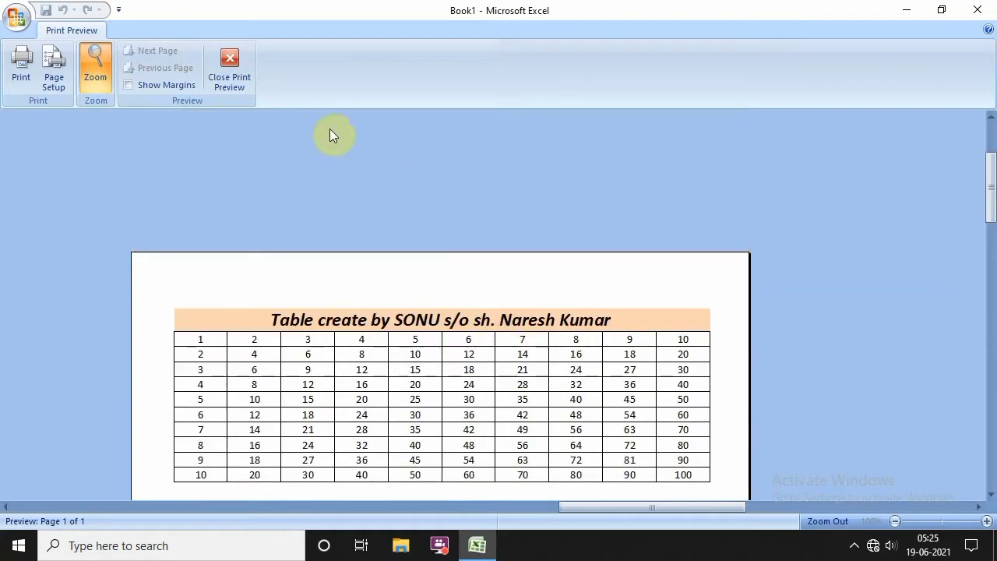
click(236, 67)
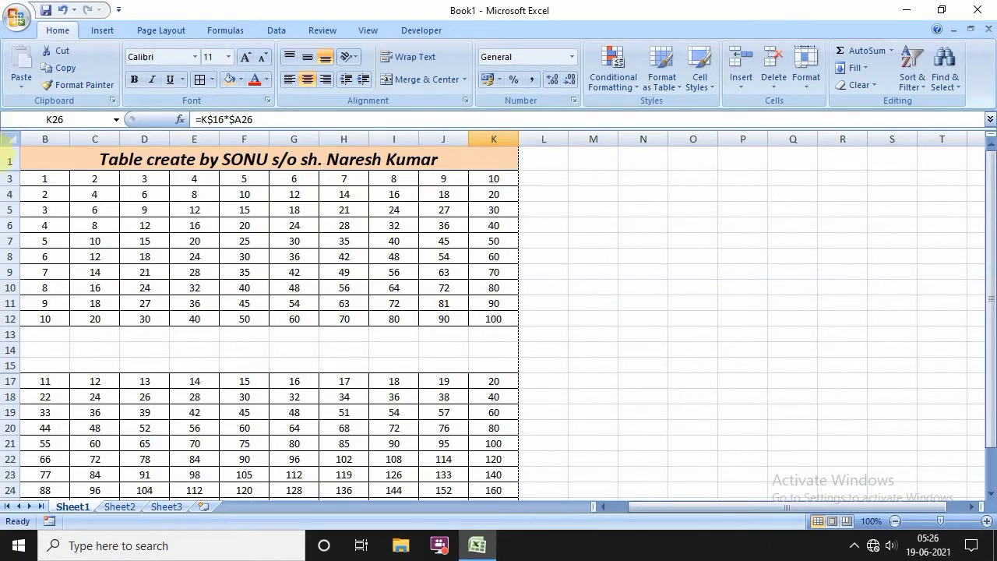
- Select the whole sheet and delete all values, keeping borders and shading
click(14, 137)
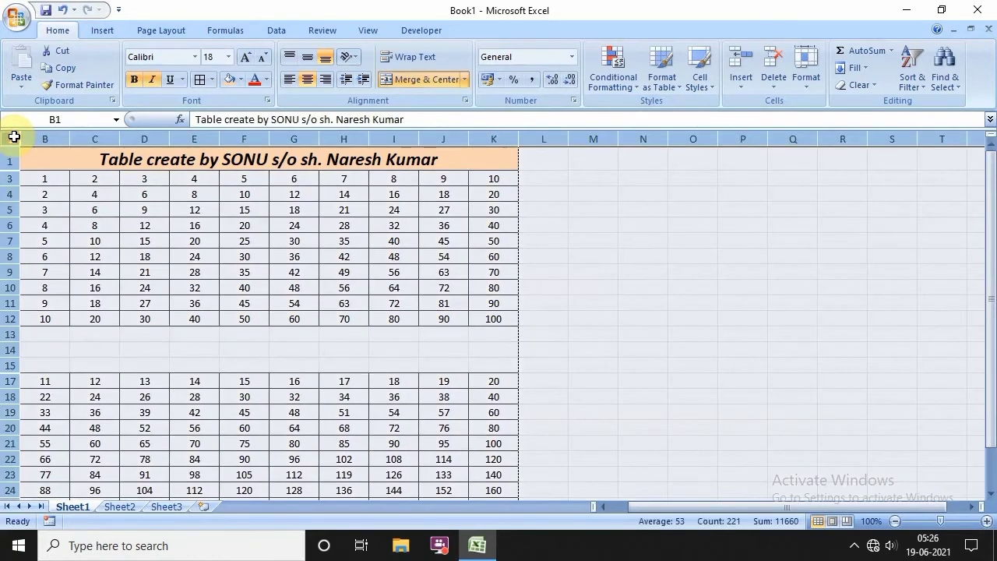
key(Delete)
click(409, 243)
click(582, 243)
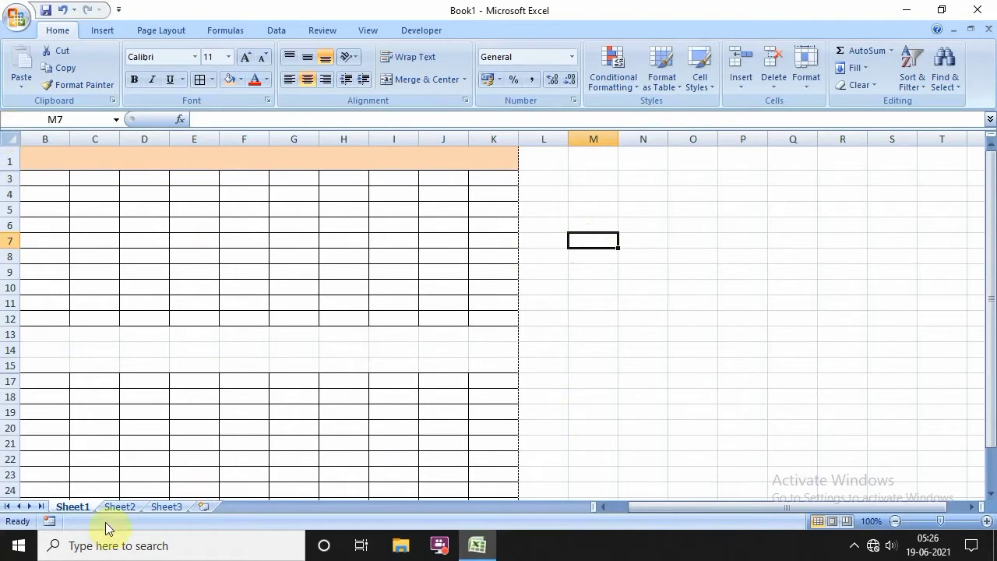
- Close Excel without saving Book1
right_click(82, 506)
click(472, 375)
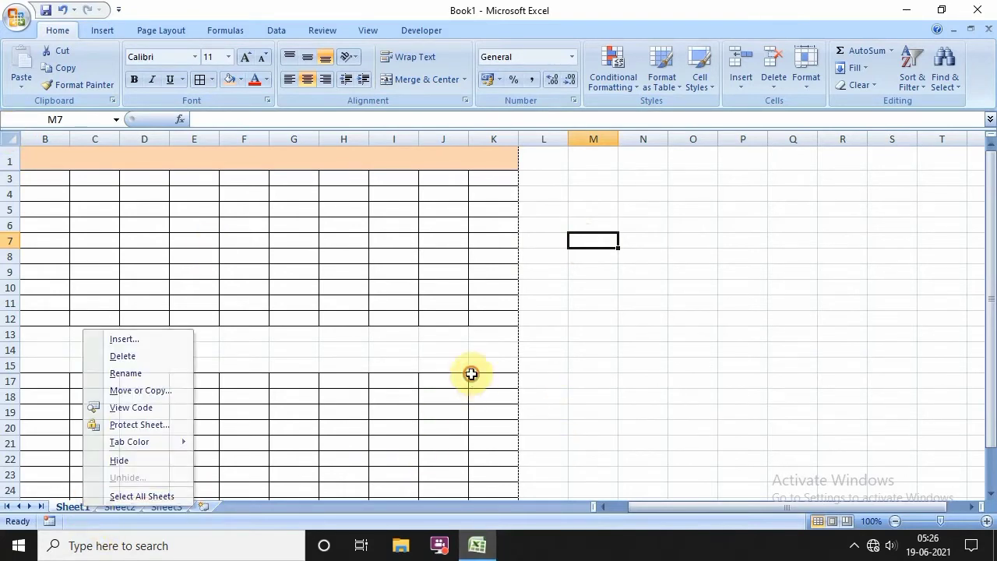
click(986, 9)
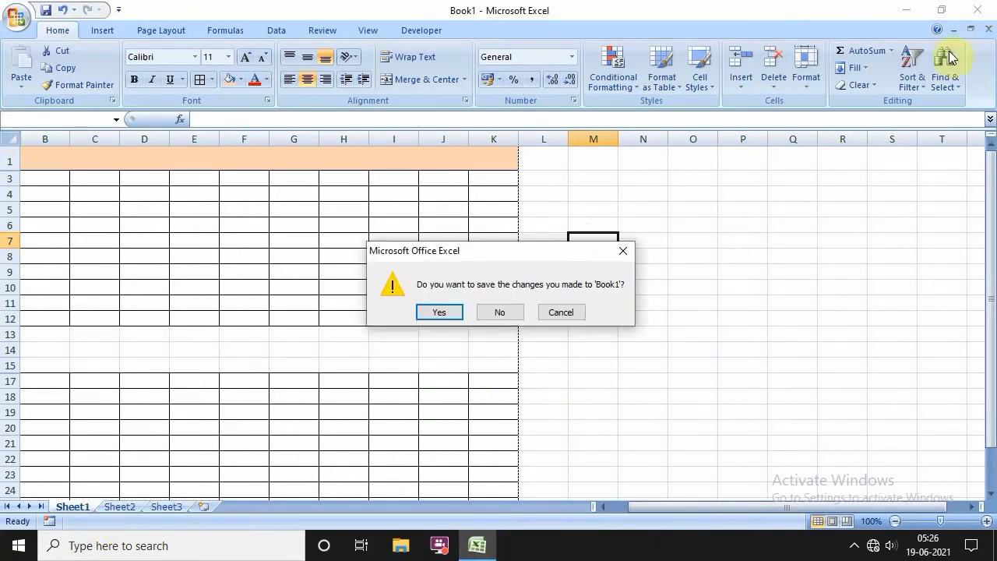
click(500, 314)
right_click(460, 155)
- Refresh the desktop, search 'excel' to launch Excel 2007, and maximize the blank Book1
click(502, 201)
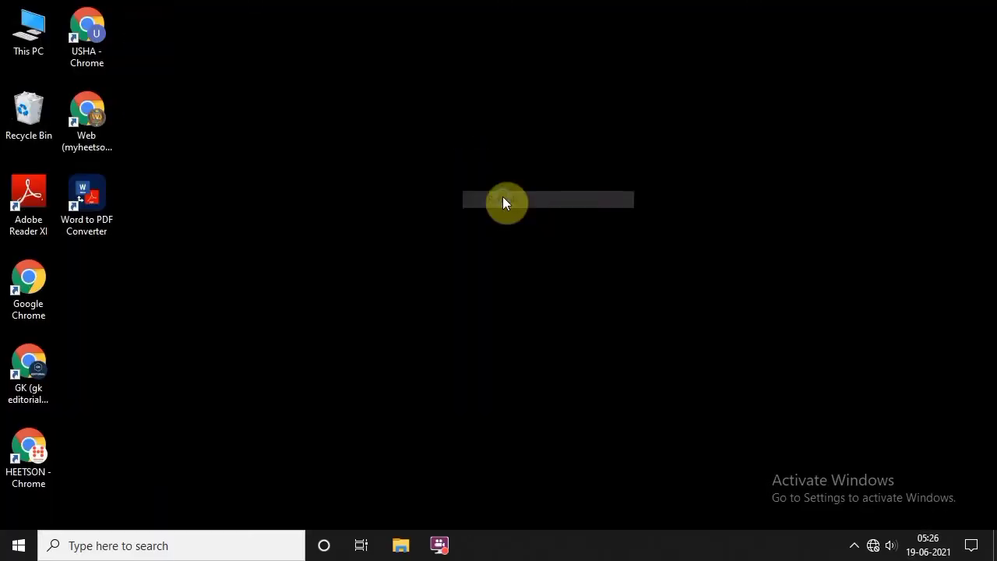
right_click(502, 197)
click(541, 241)
click(199, 549)
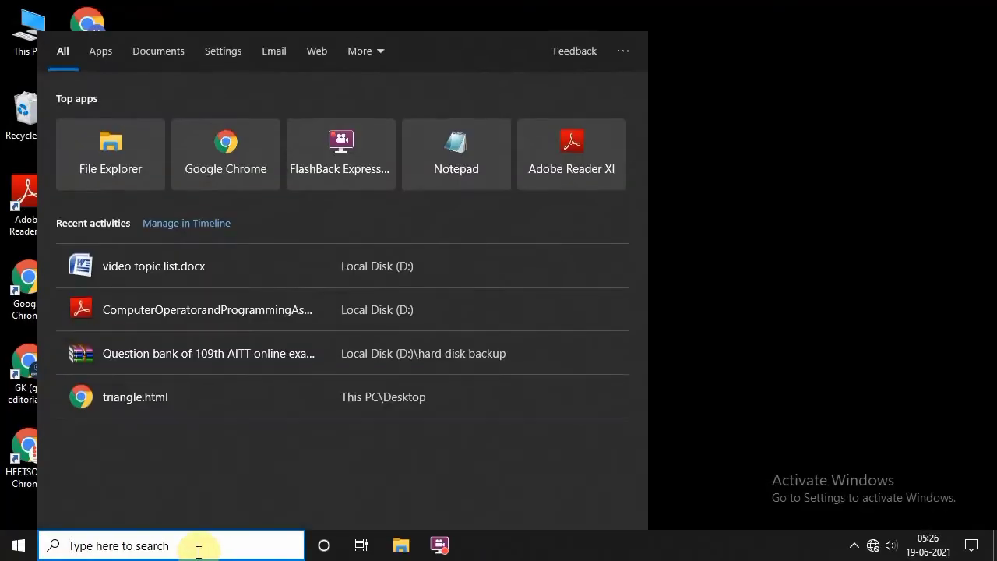
text(excel)
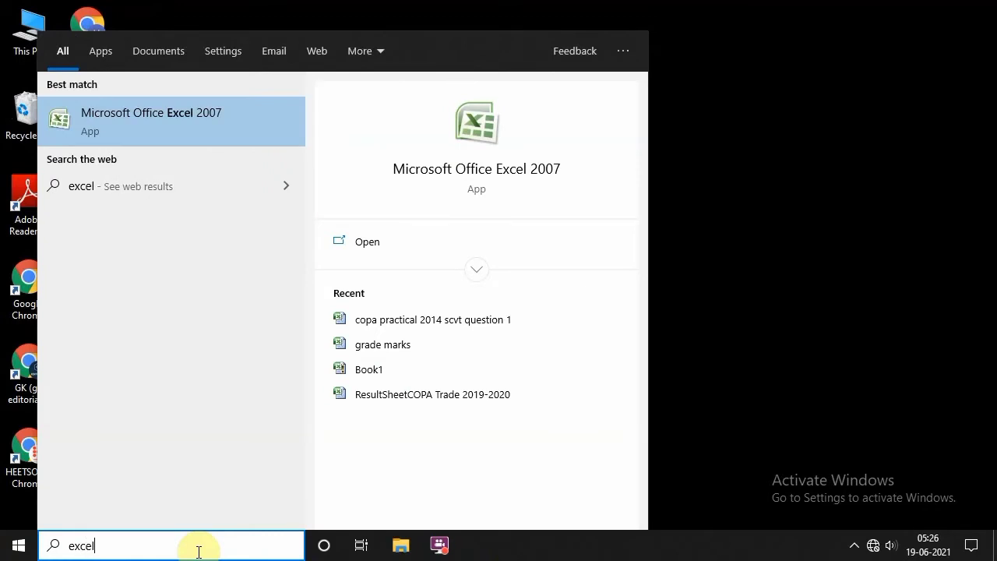
key(Return)
double_click(498, 14)
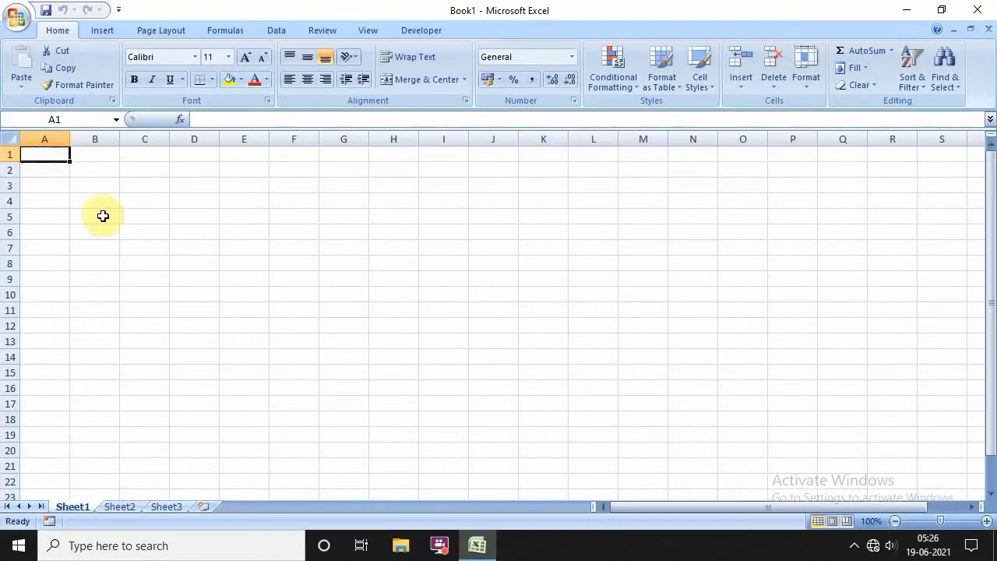
click(42, 218)
click(40, 153)
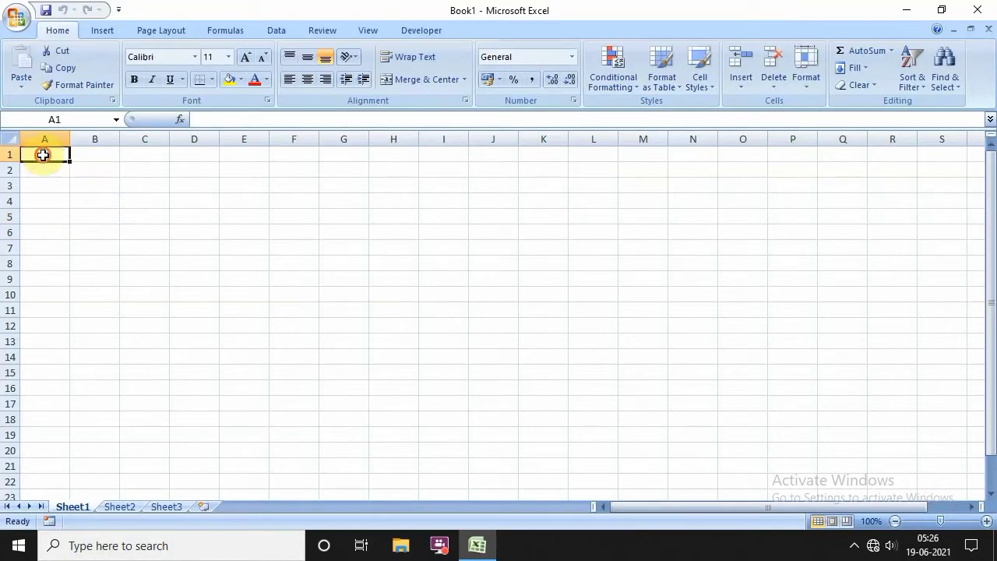
click(107, 170)
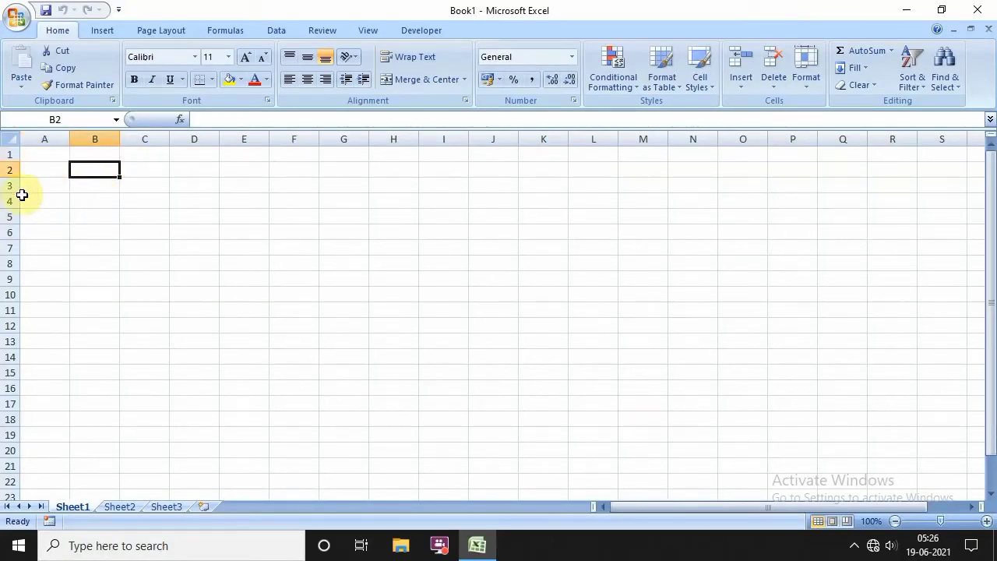
click(58, 184)
click(90, 172)
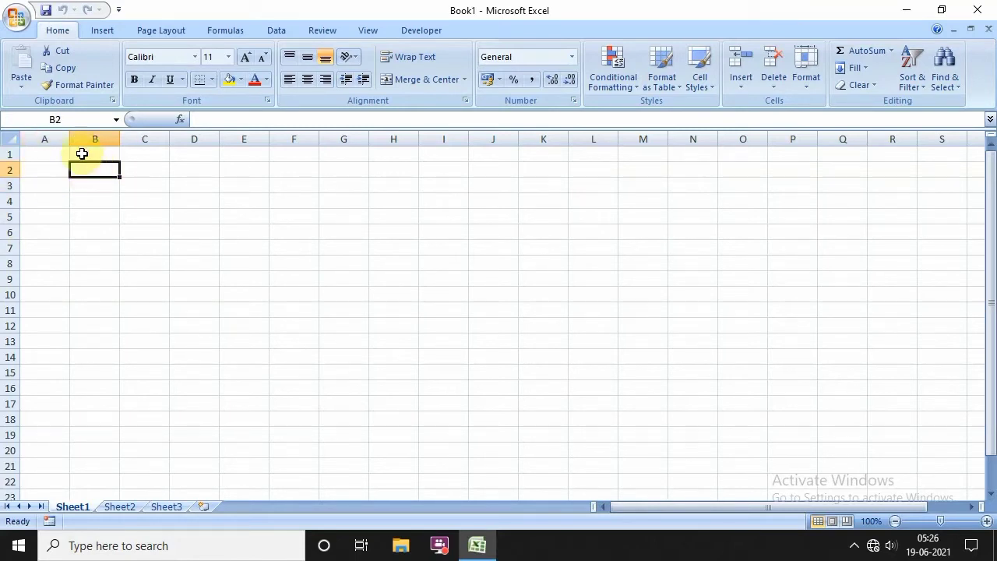
drag(80, 153, 298, 153)
click(206, 174)
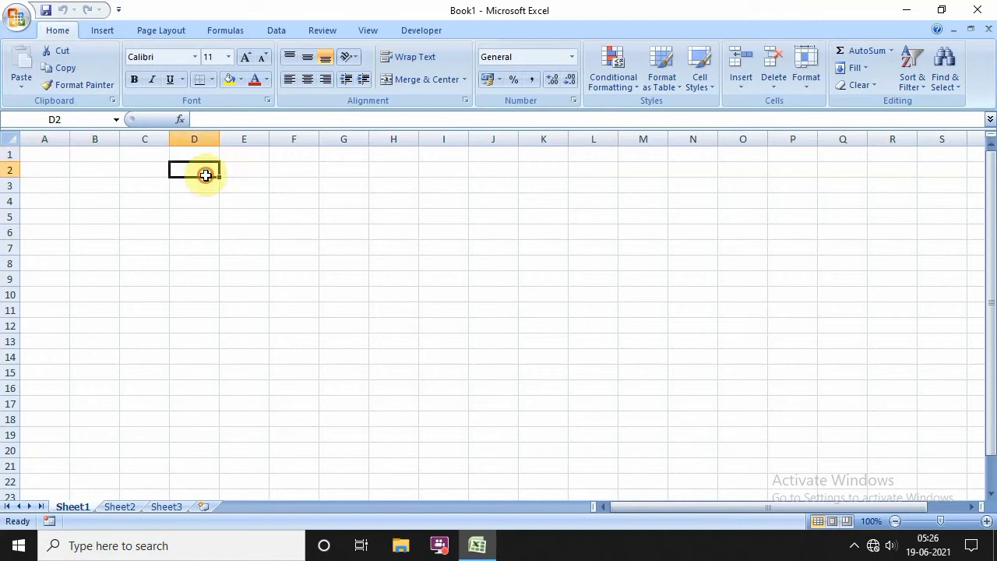
click(95, 172)
click(36, 175)
drag(36, 175, 41, 299)
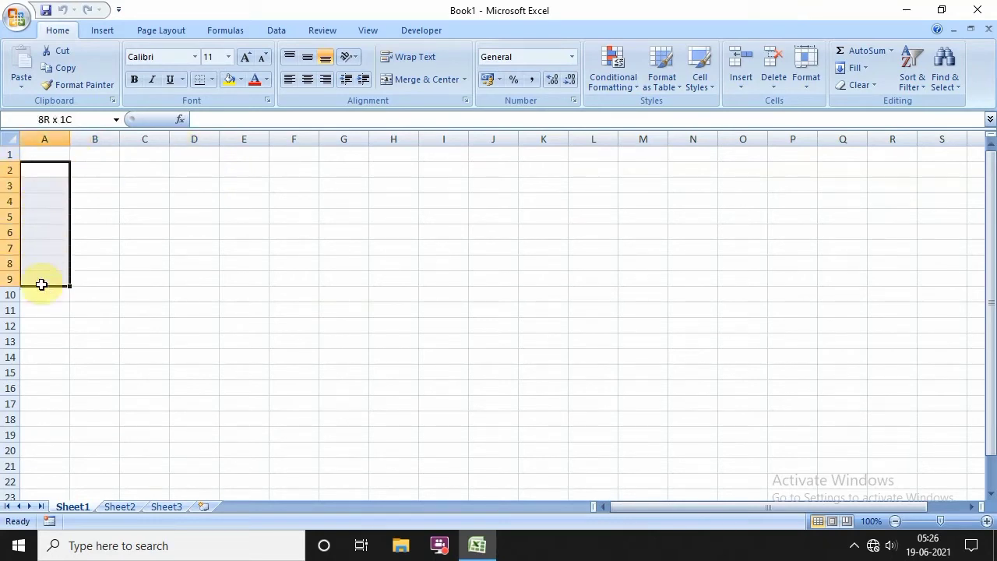
click(42, 307)
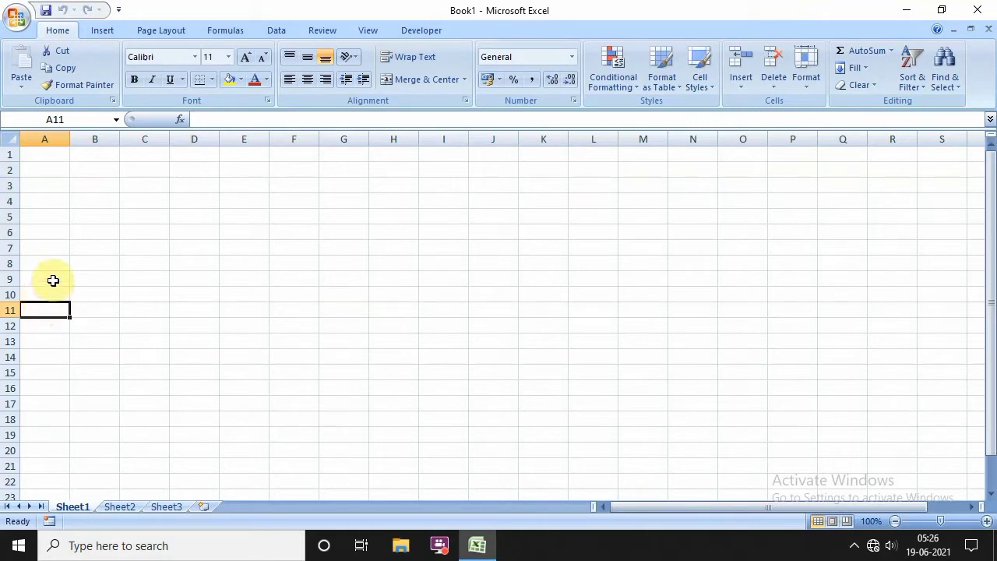
click(93, 169)
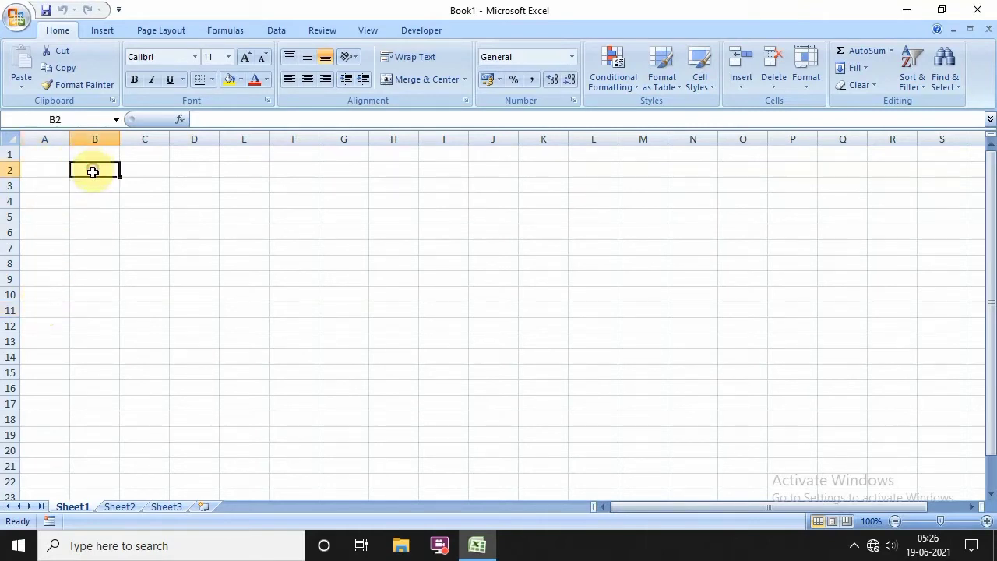
- Enter 1 in B2 and fill it as a series across to I2 (1 to 8)
text(1)
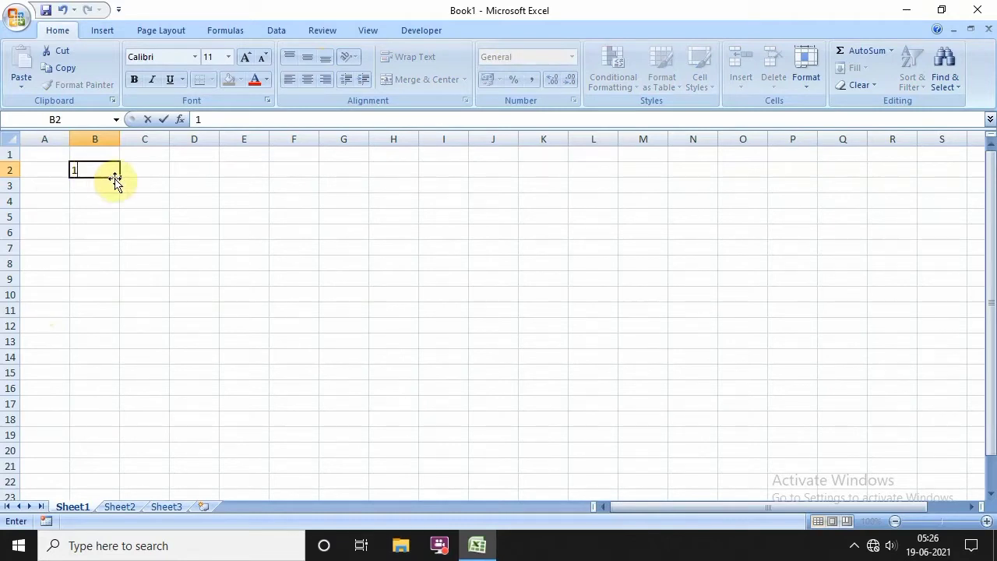
drag(121, 176, 120, 176)
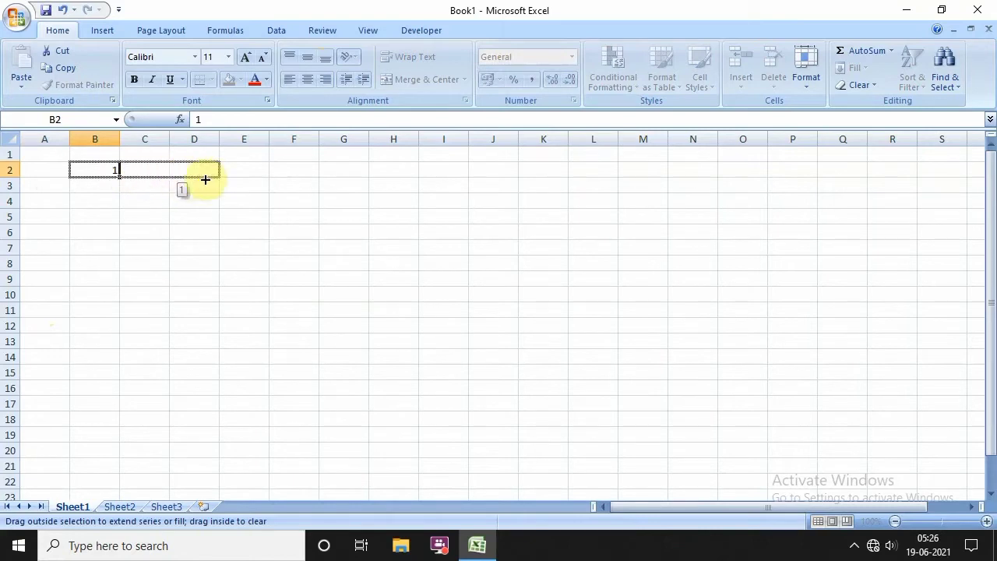
drag(144, 177, 445, 179)
click(491, 189)
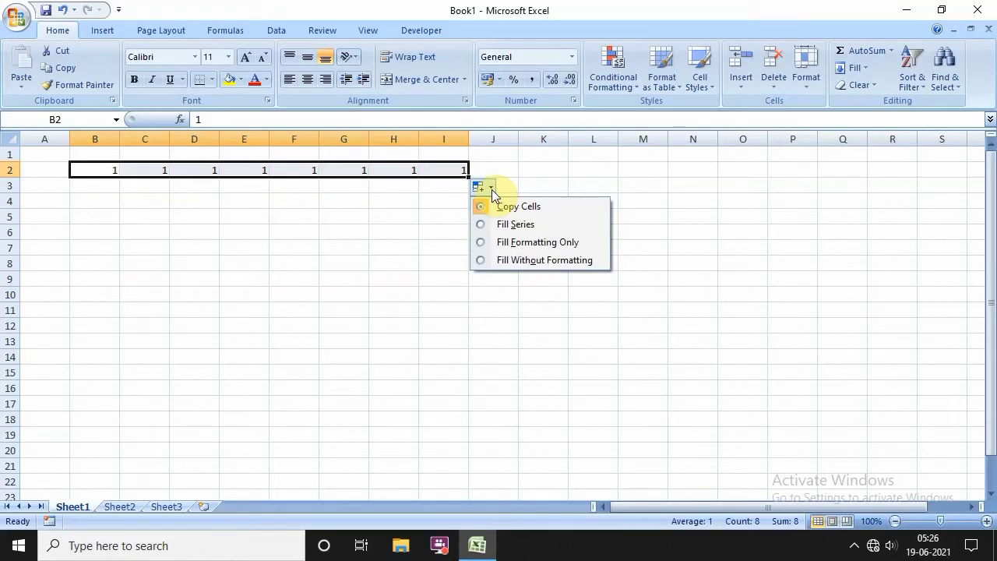
click(504, 224)
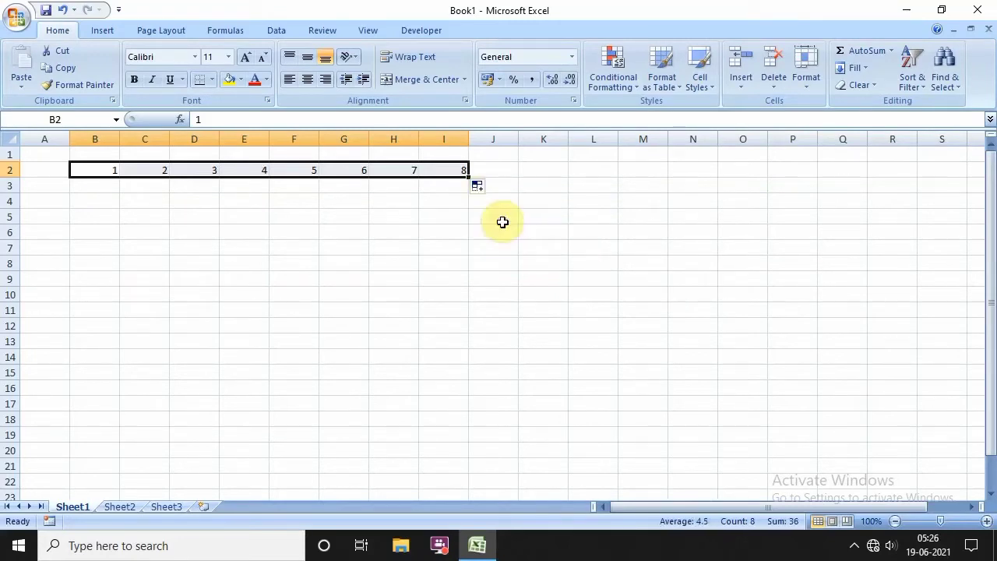
click(472, 232)
- Extend the series through K2 with 9 and 10, then check the header row
click(443, 165)
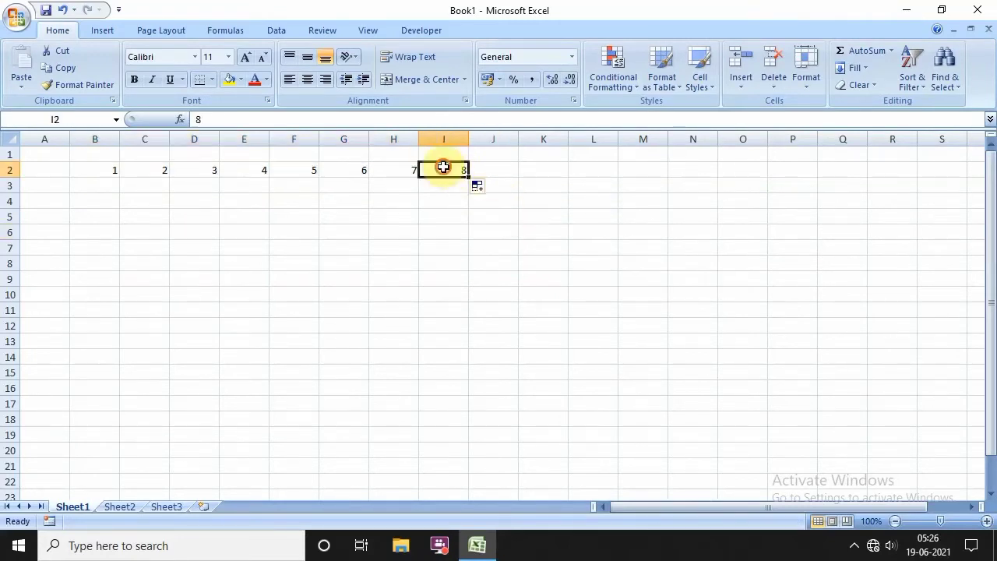
drag(472, 178, 545, 176)
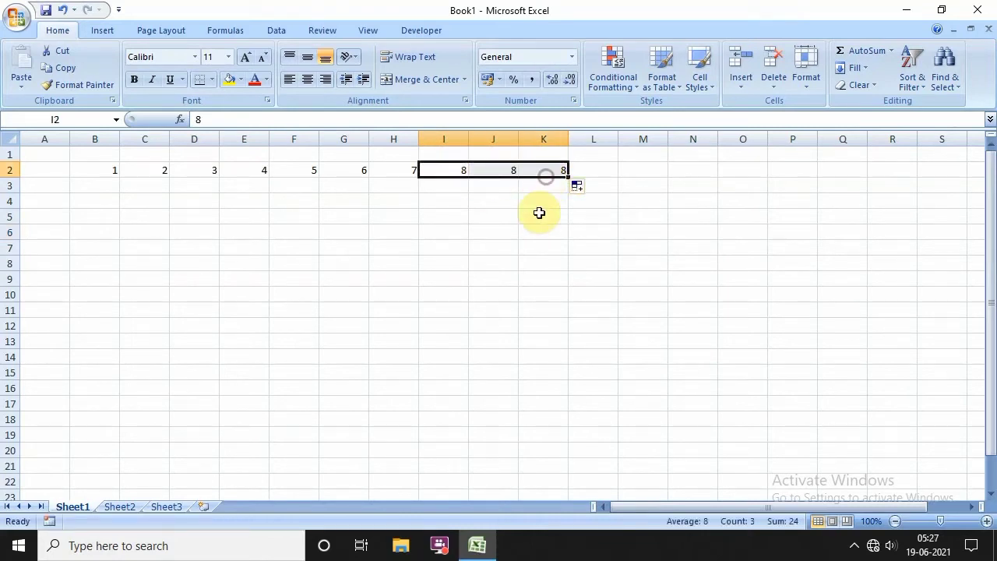
click(580, 189)
click(616, 225)
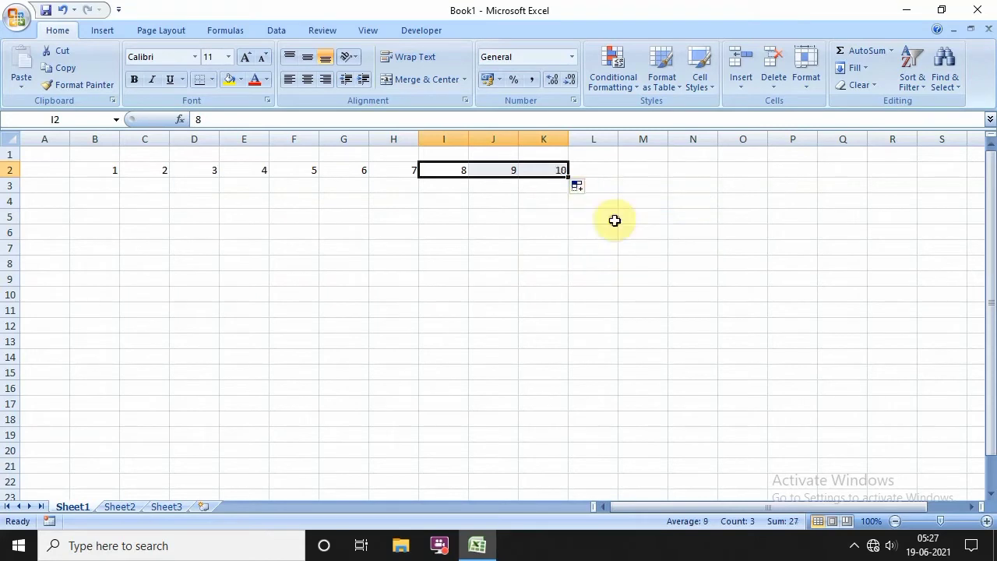
click(508, 227)
drag(161, 170, 534, 176)
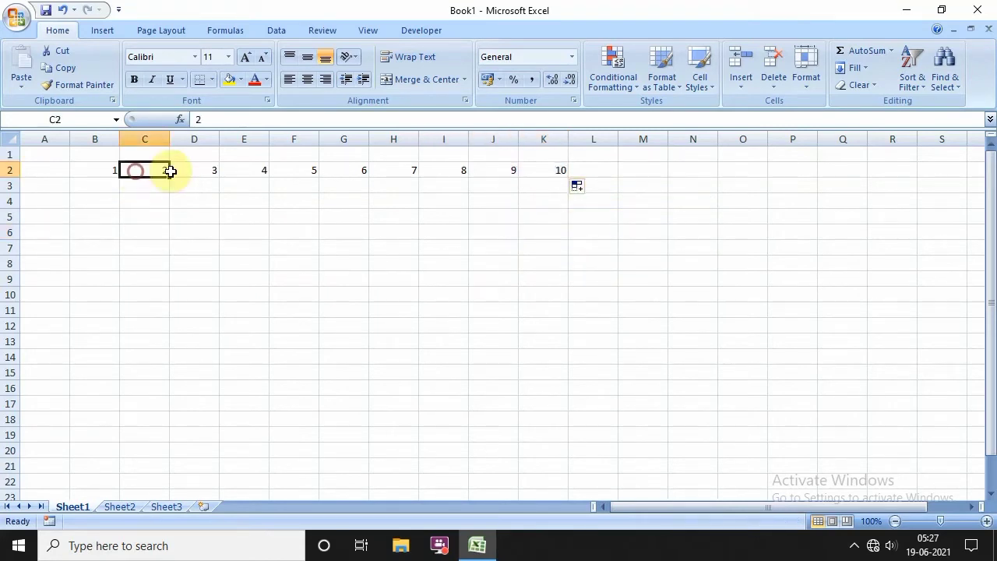
click(500, 242)
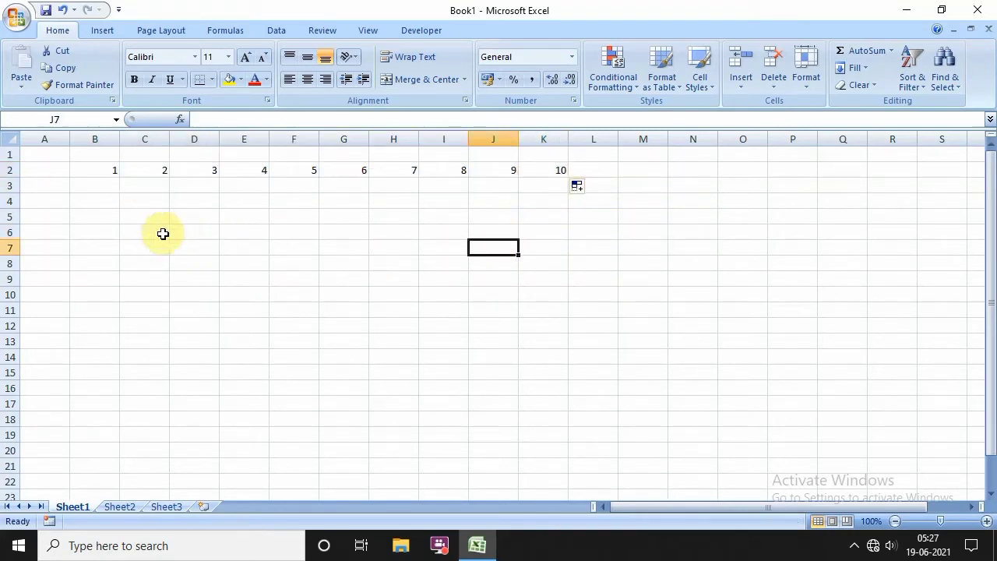
click(37, 188)
click(45, 139)
click(44, 196)
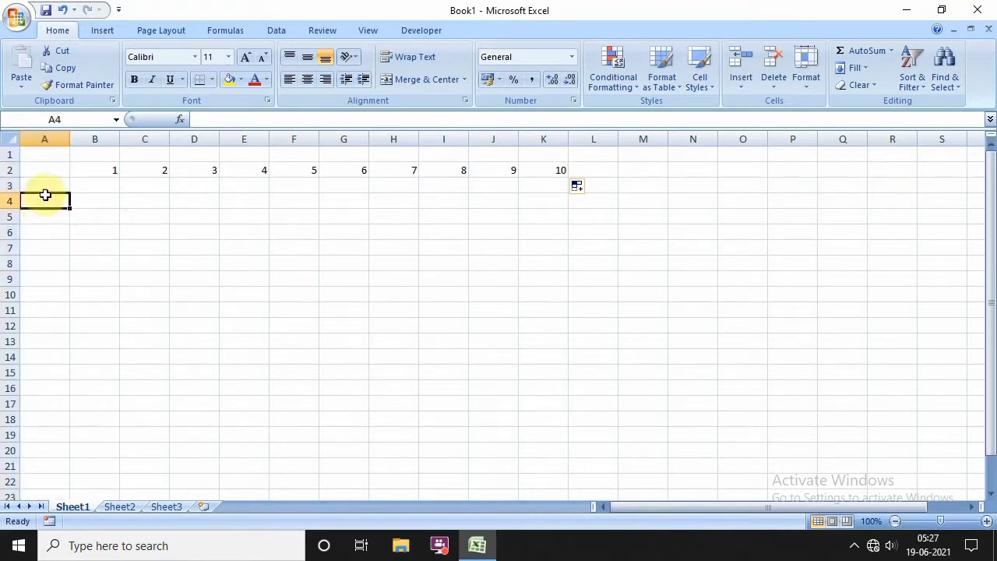
click(45, 187)
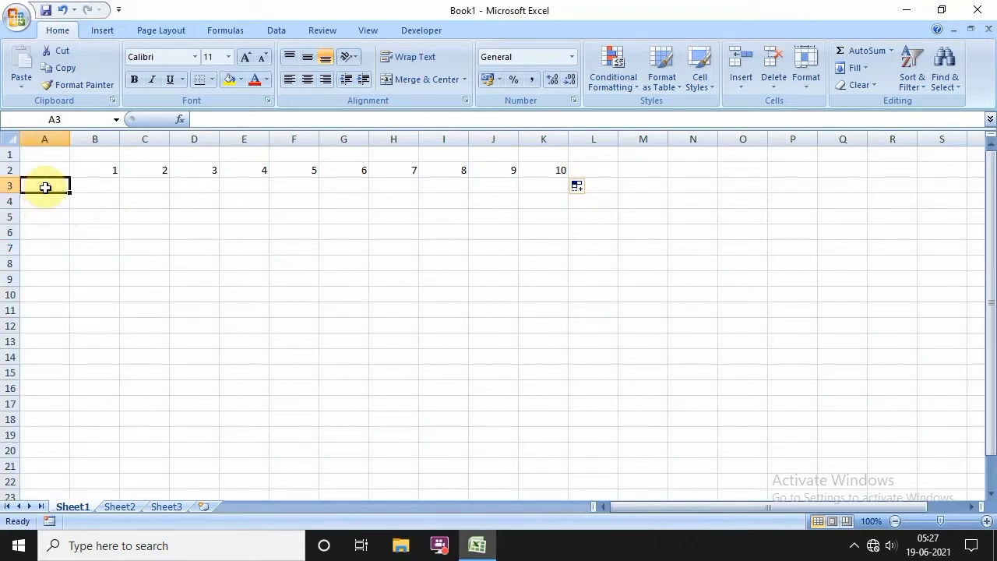
- Enter 1 in A3, fill it as a series down to A12, and review both header ranges
text(1)
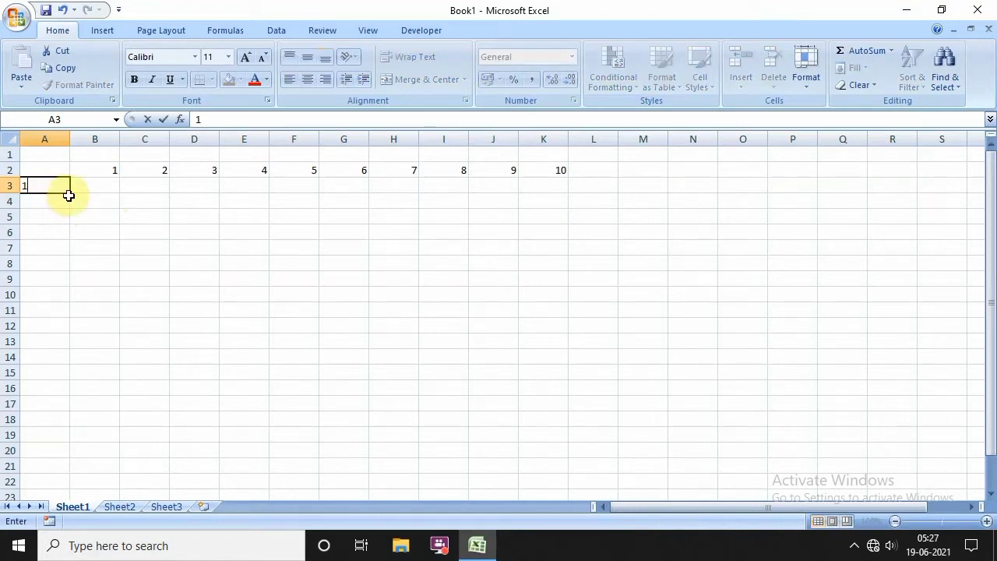
drag(70, 193, 67, 327)
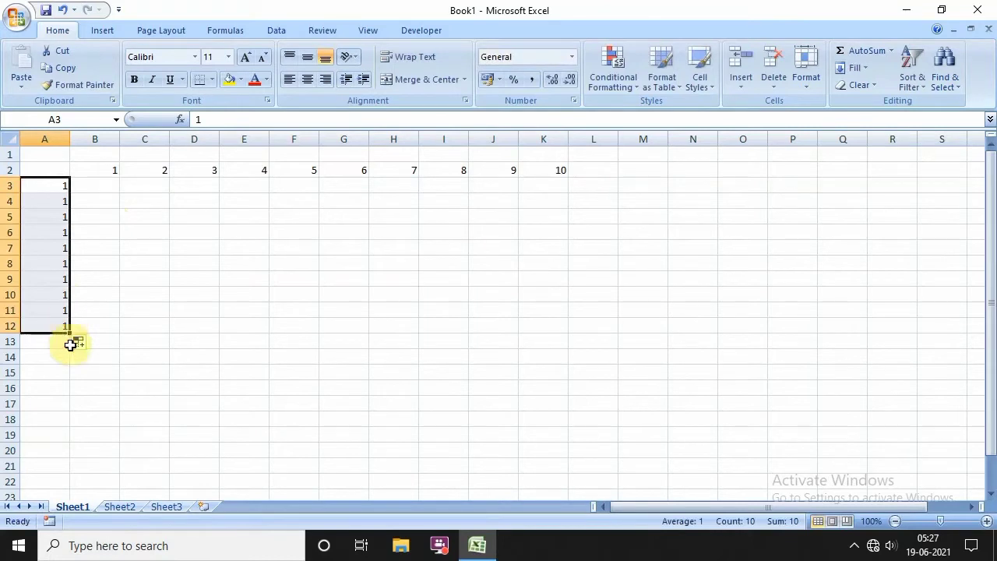
click(92, 344)
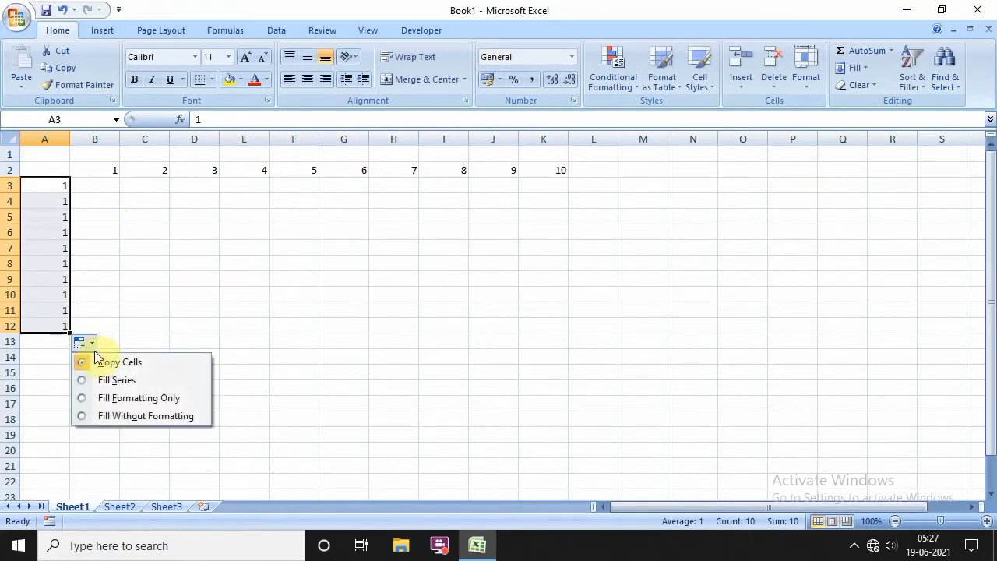
click(116, 380)
click(94, 357)
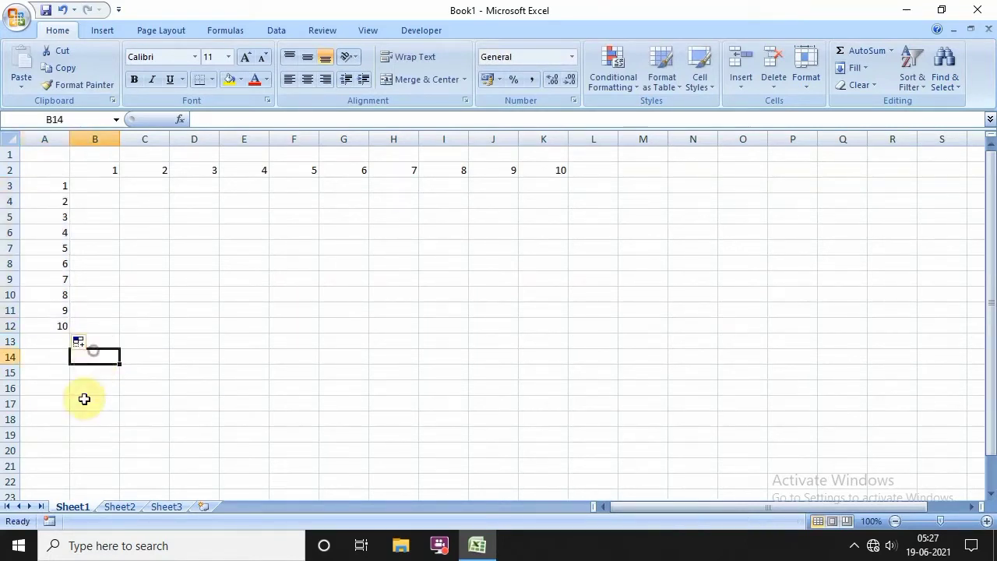
click(83, 399)
drag(51, 187, 56, 326)
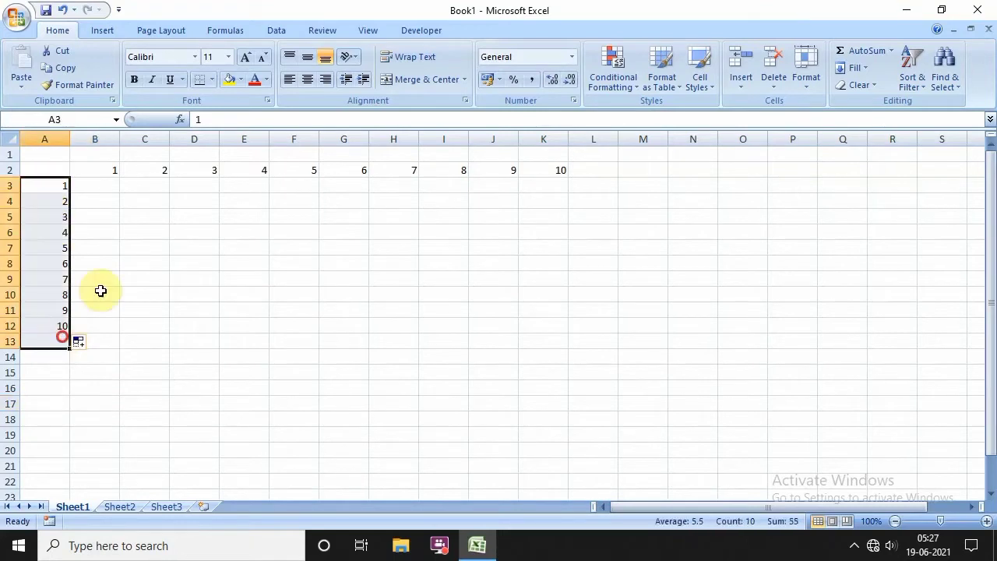
click(122, 267)
drag(109, 170, 561, 171)
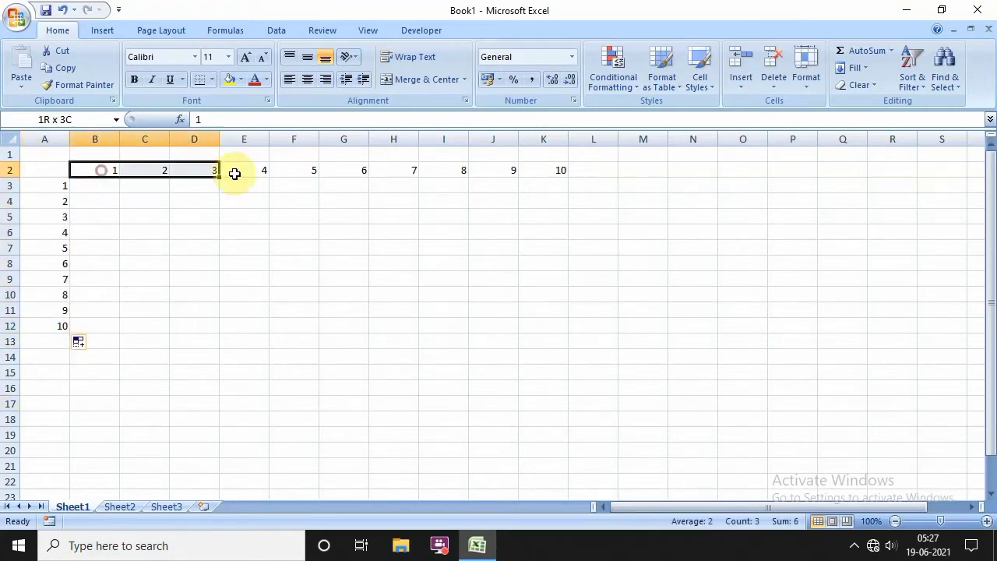
click(504, 220)
click(100, 263)
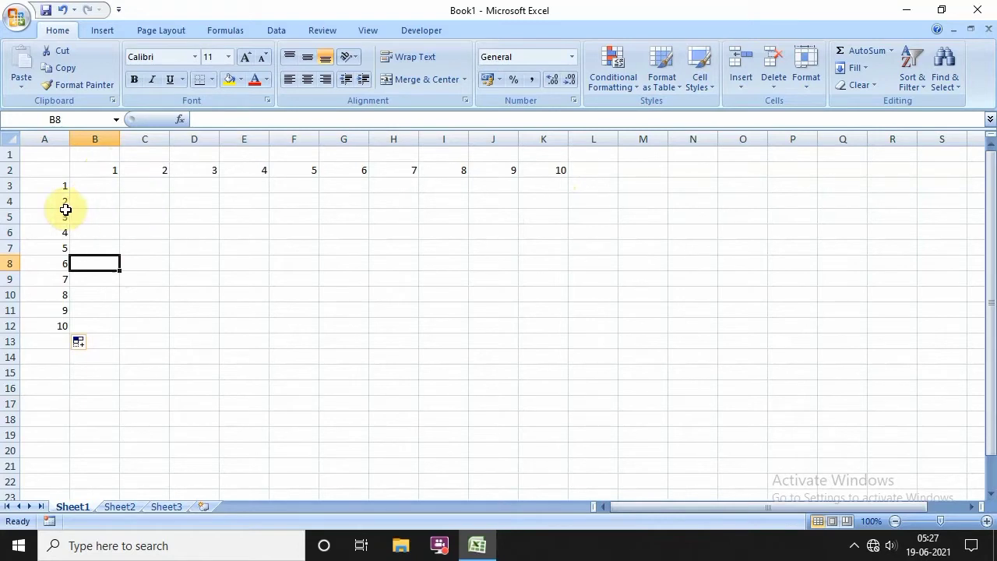
click(155, 217)
click(92, 183)
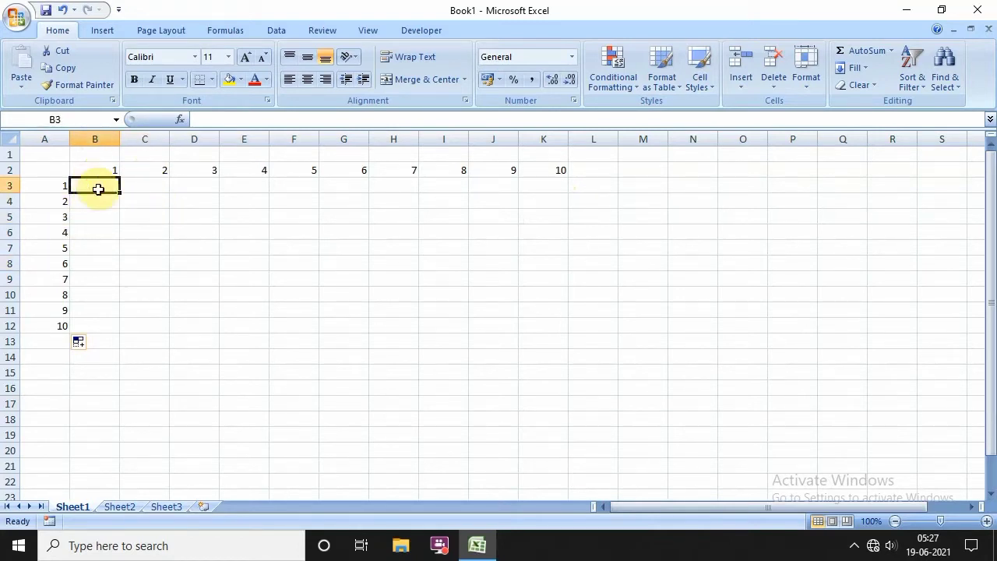
click(161, 189)
click(141, 226)
click(99, 173)
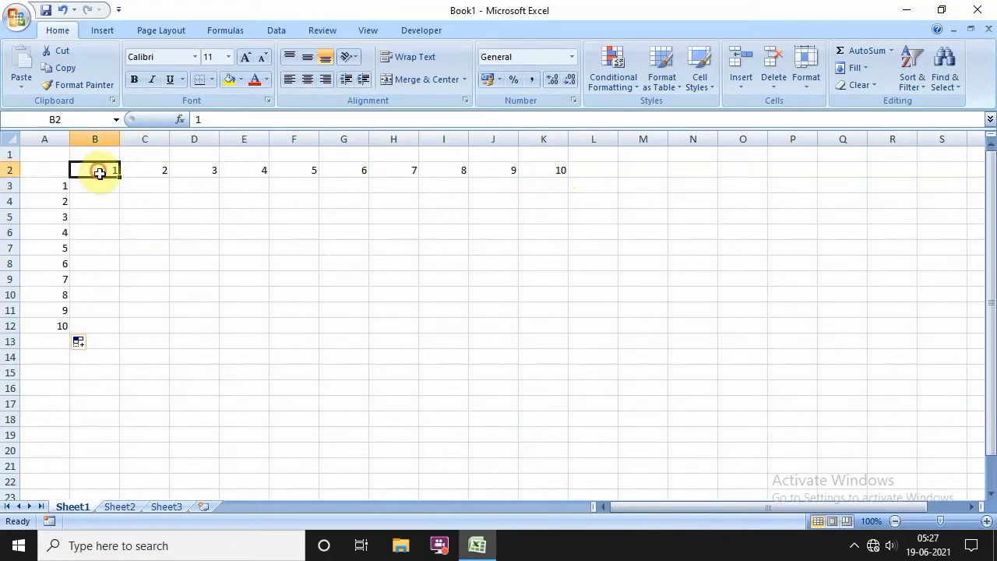
drag(100, 173, 74, 188)
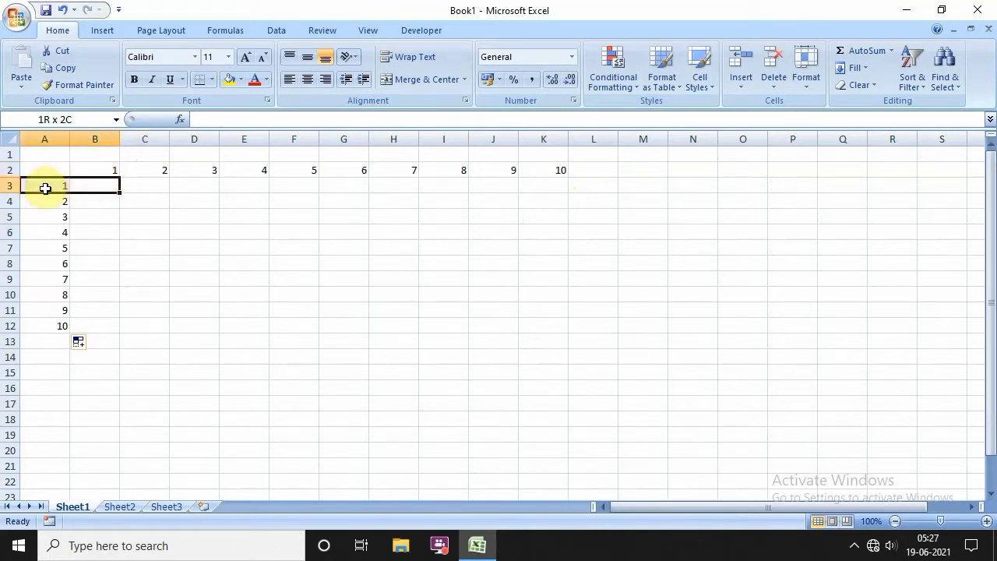
click(100, 188)
click(156, 200)
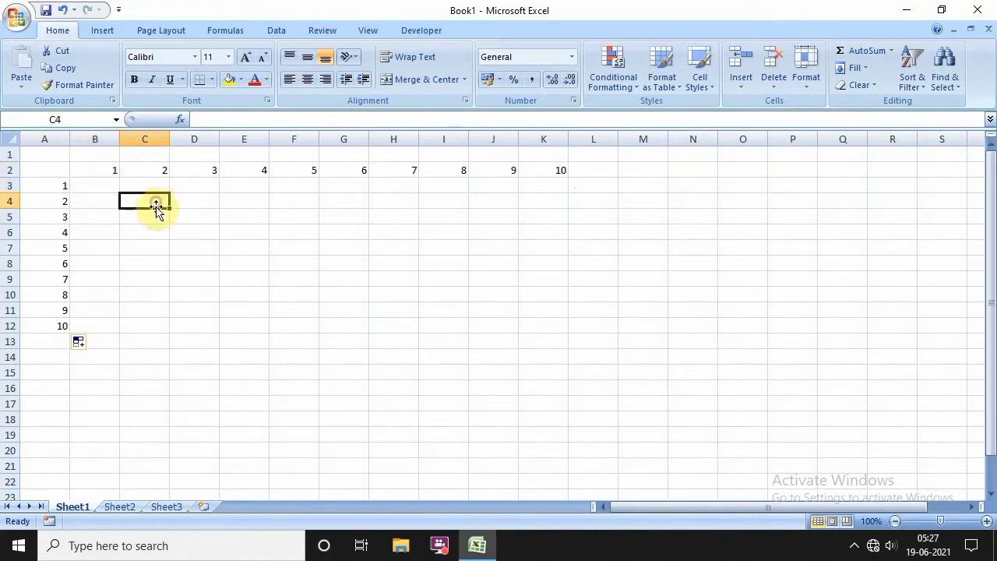
click(156, 215)
click(152, 185)
click(155, 204)
click(195, 248)
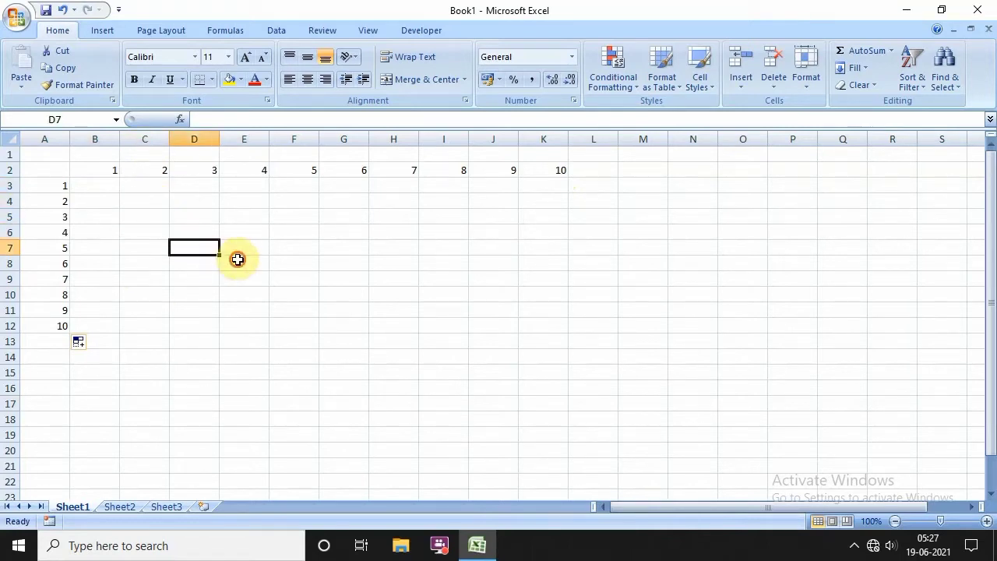
click(236, 259)
drag(189, 187, 203, 254)
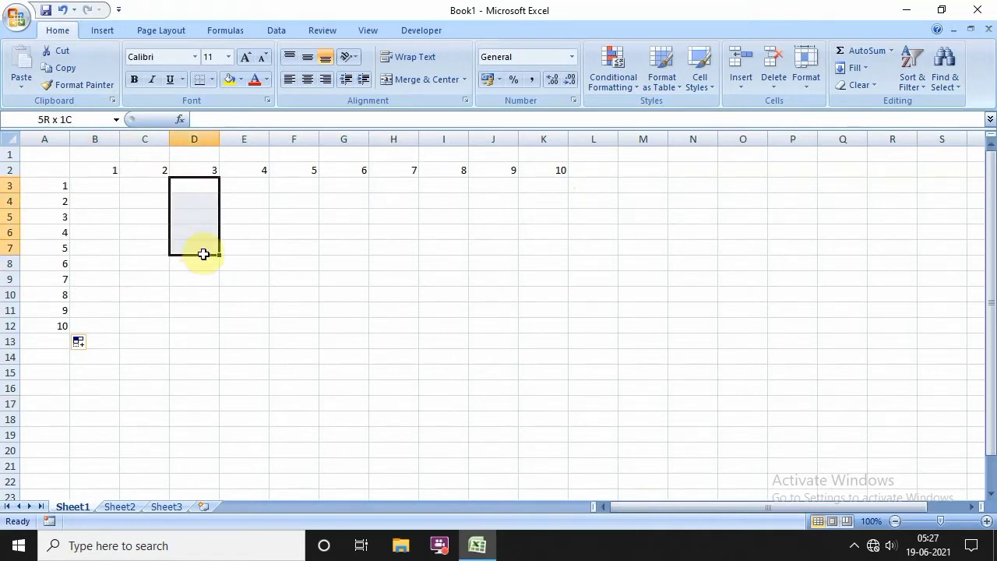
double_click(202, 248)
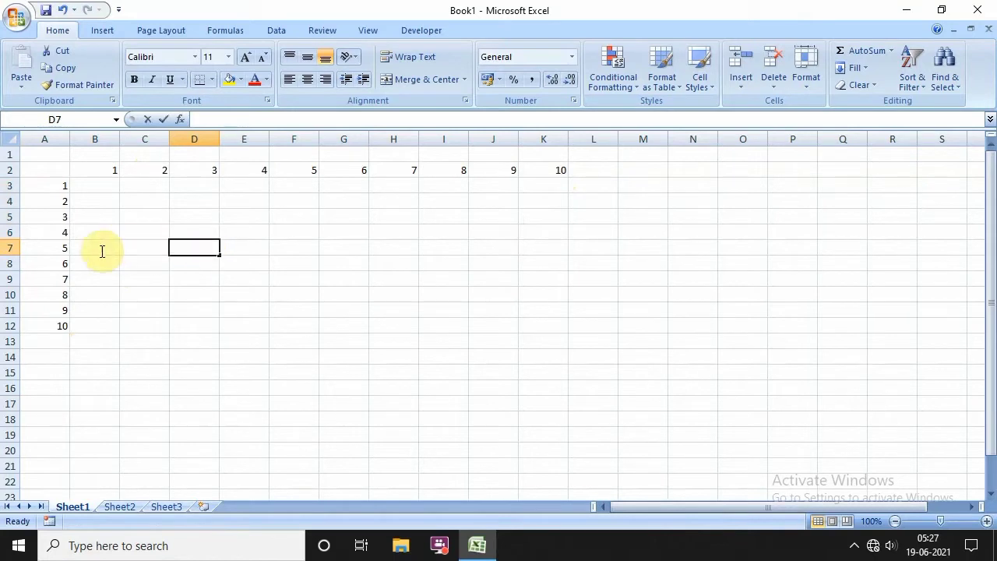
drag(63, 249, 172, 249)
click(196, 248)
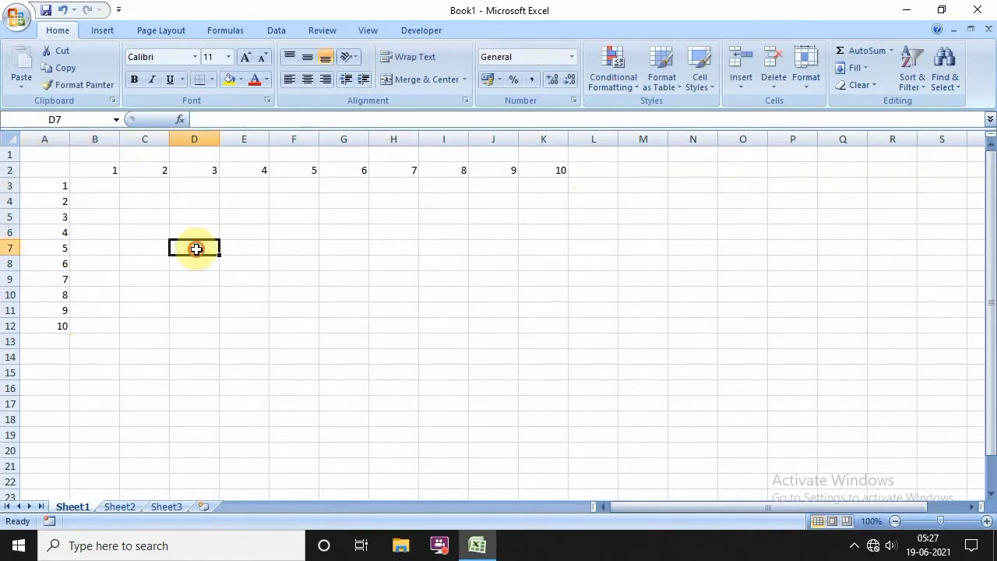
double_click(202, 248)
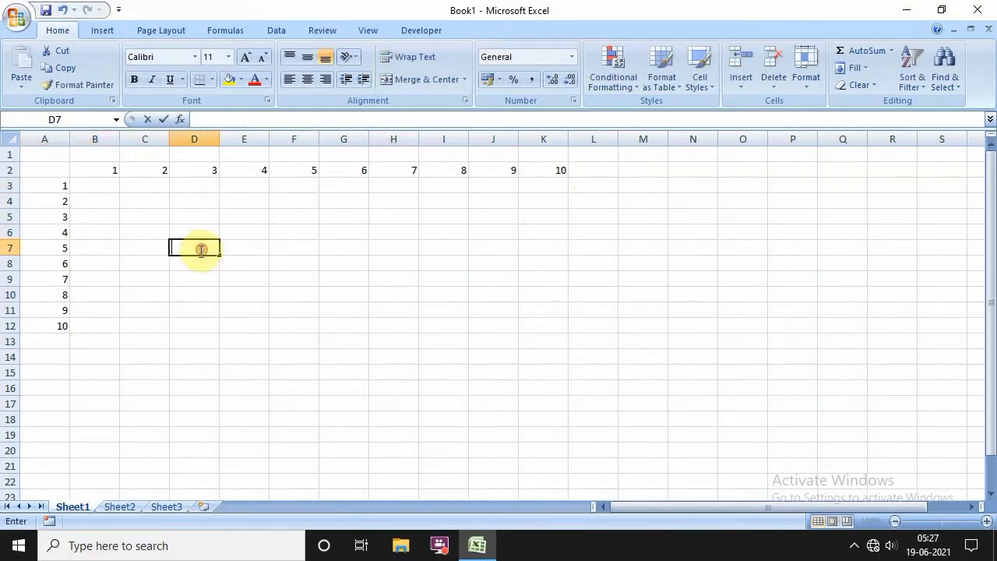
click(97, 187)
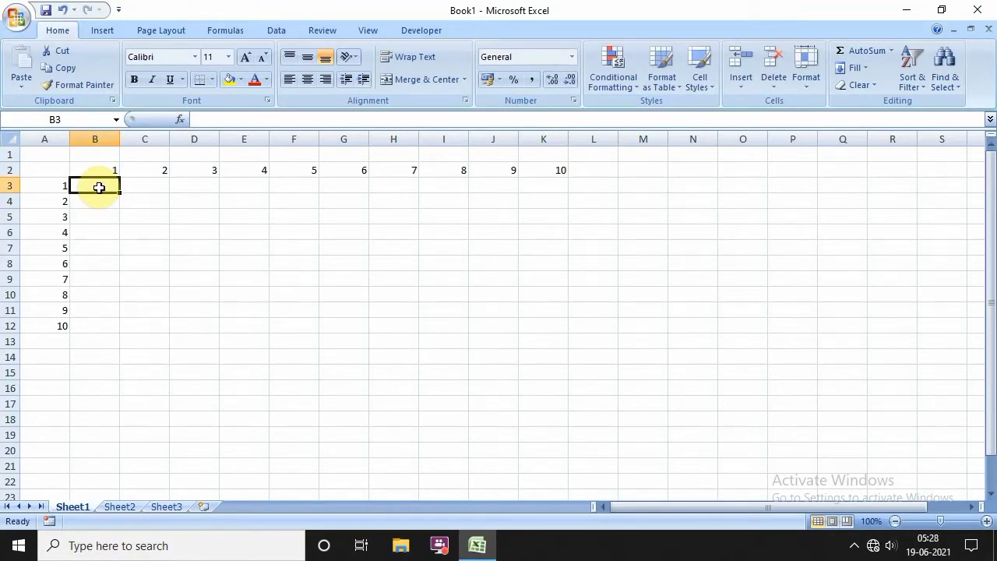
- Enter the formula =B2*A3 in cell B3
text(=)
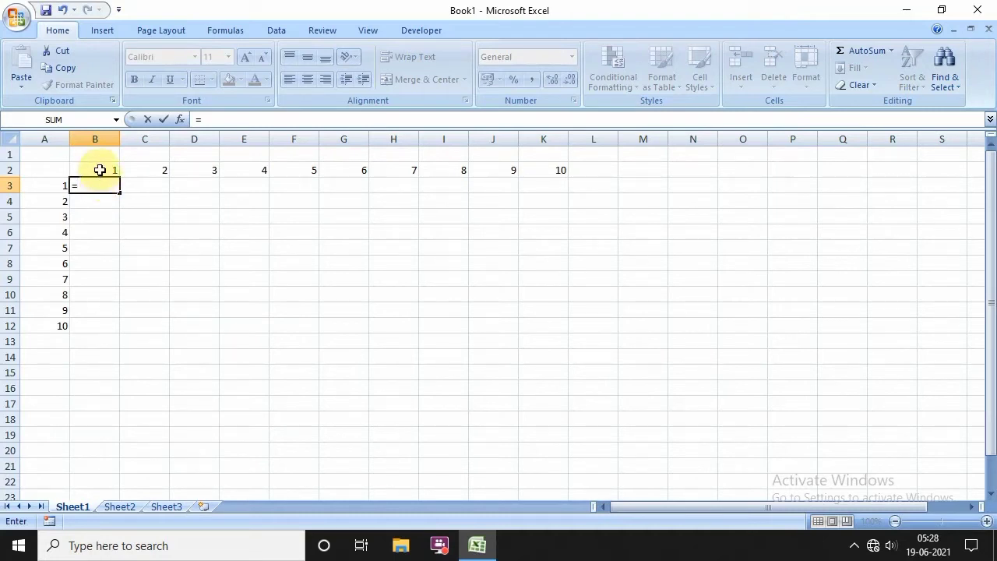
click(100, 169)
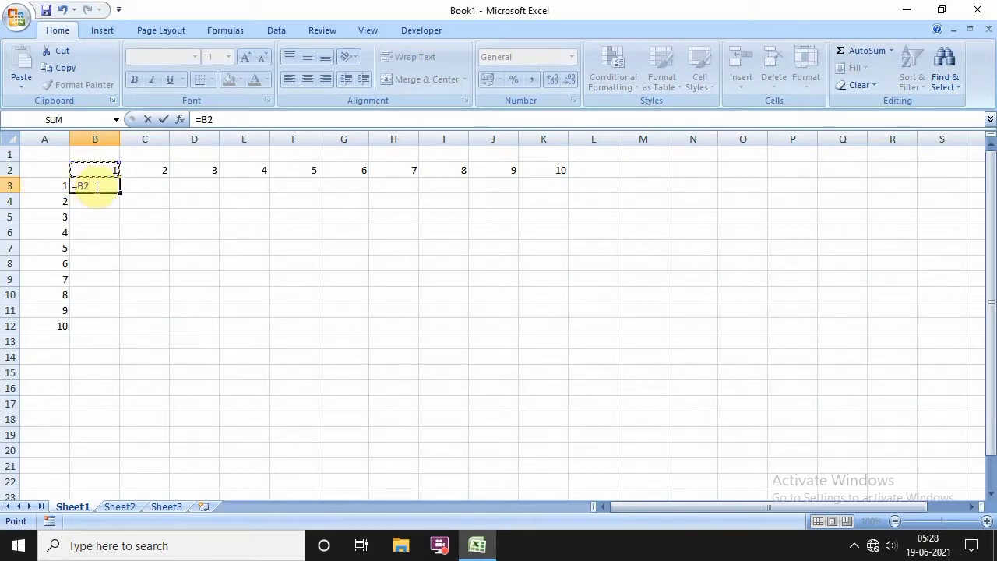
text(*)
click(43, 186)
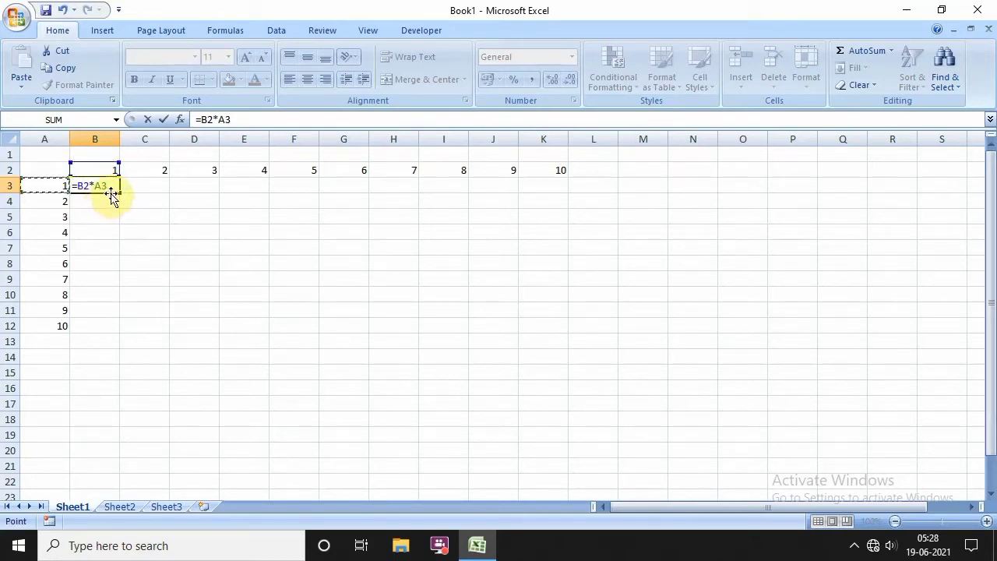
key(Return)
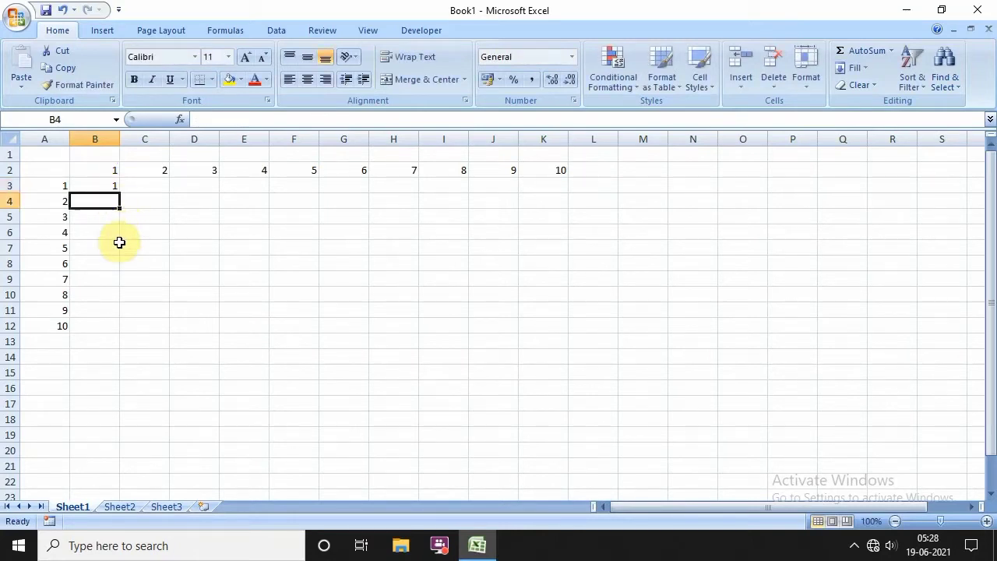
- Fill the B3 formula down to B12, then delete the wrong results in B4:B12
click(100, 189)
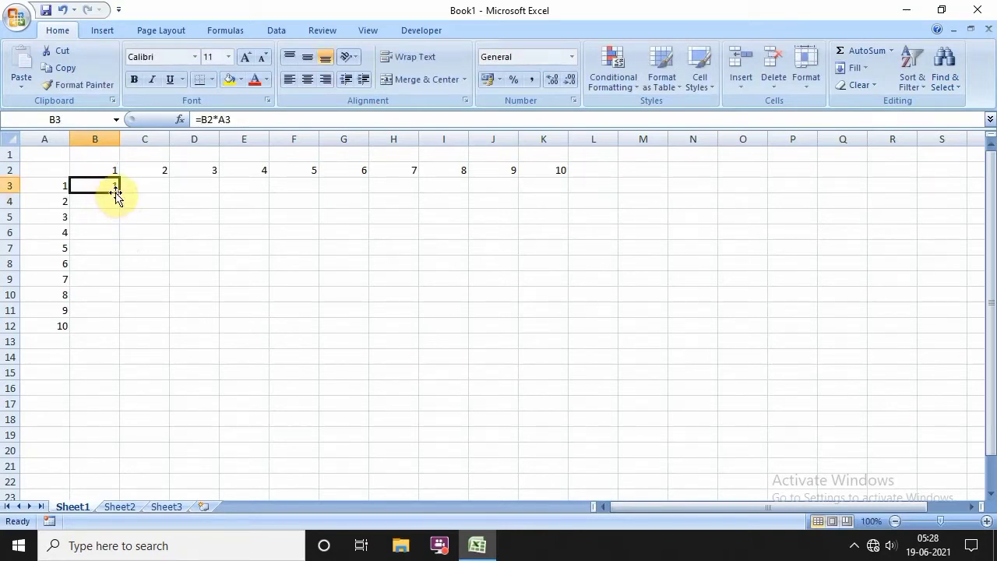
drag(118, 193, 118, 207)
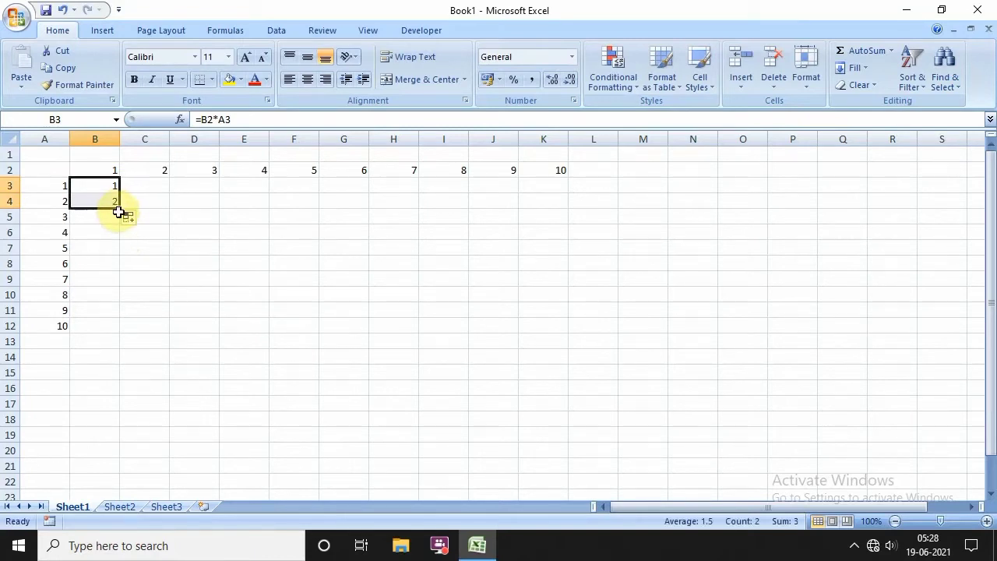
drag(118, 209, 114, 331)
click(98, 358)
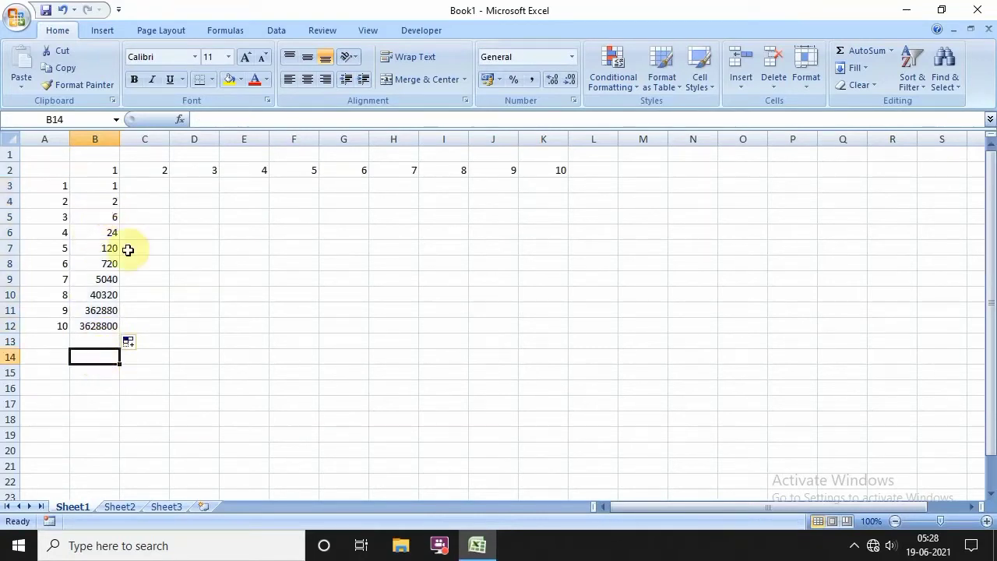
drag(99, 327, 109, 206)
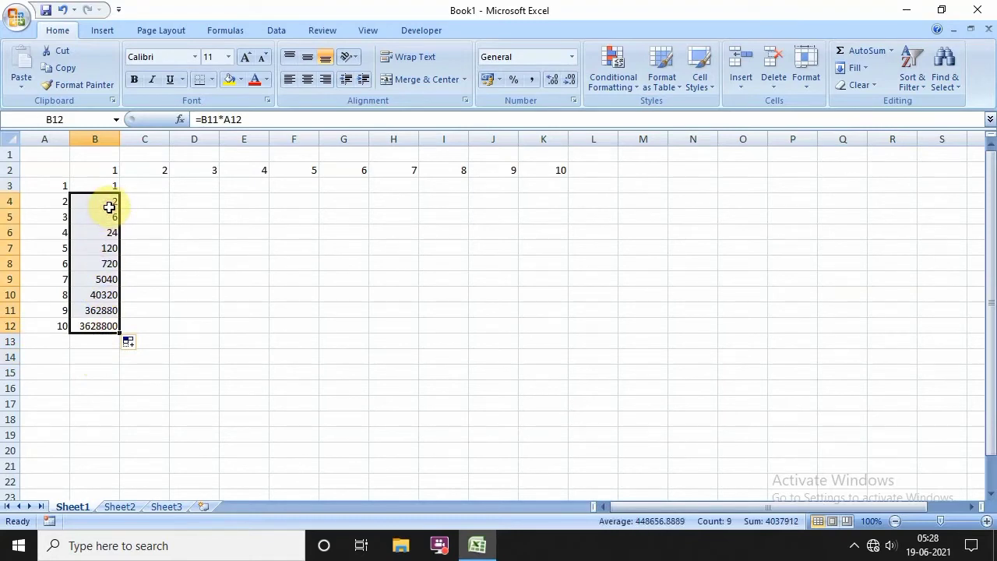
key(Delete)
click(100, 186)
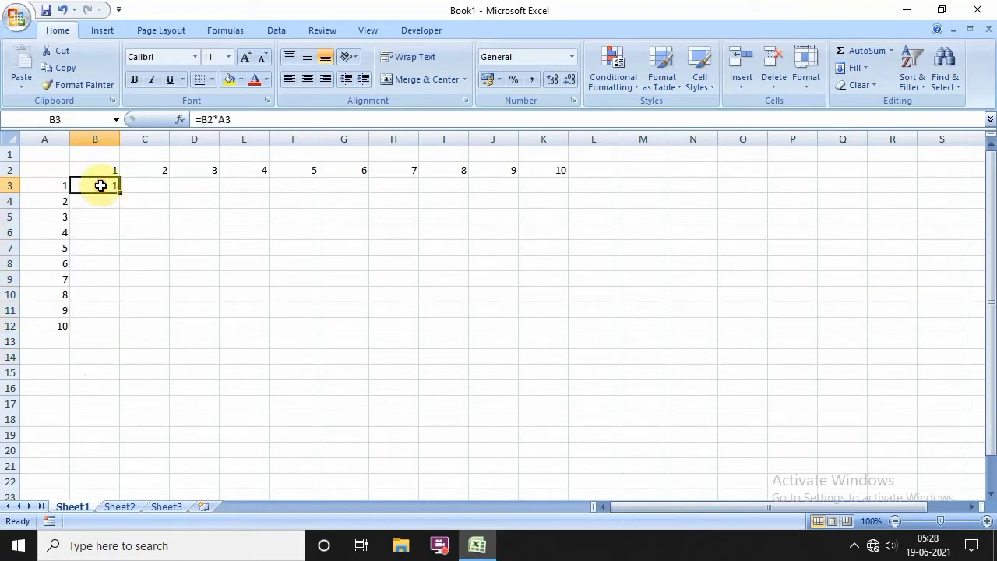
- Delete B3's formula in the formula bar, leaving the cell empty
double_click(226, 119)
drag(228, 119, 200, 119)
click(212, 229)
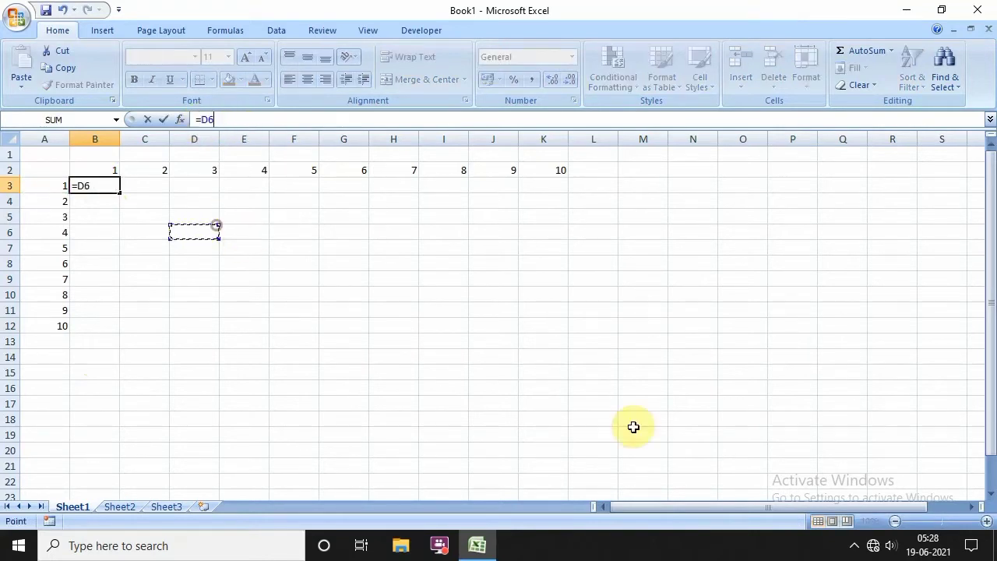
click(443, 341)
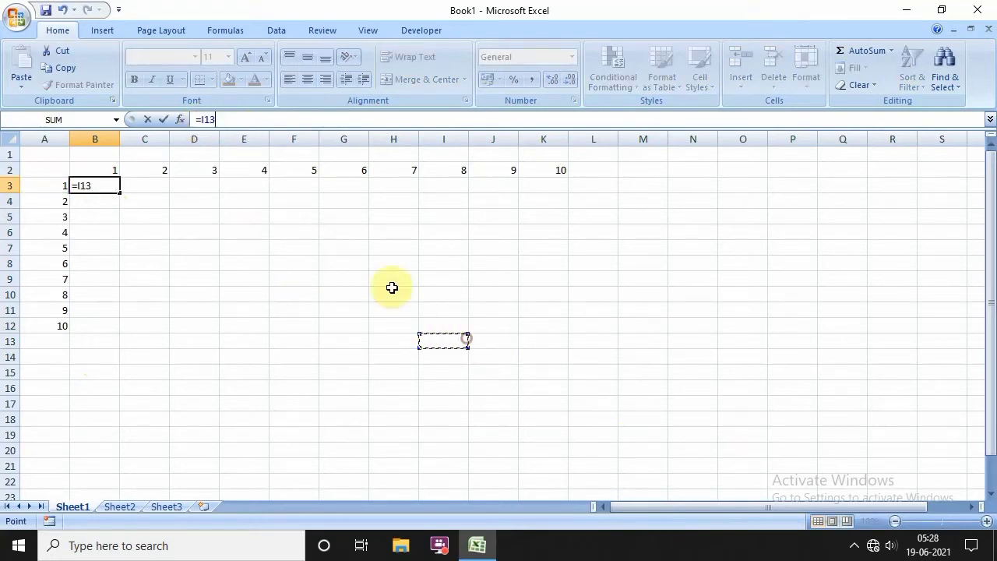
click(988, 523)
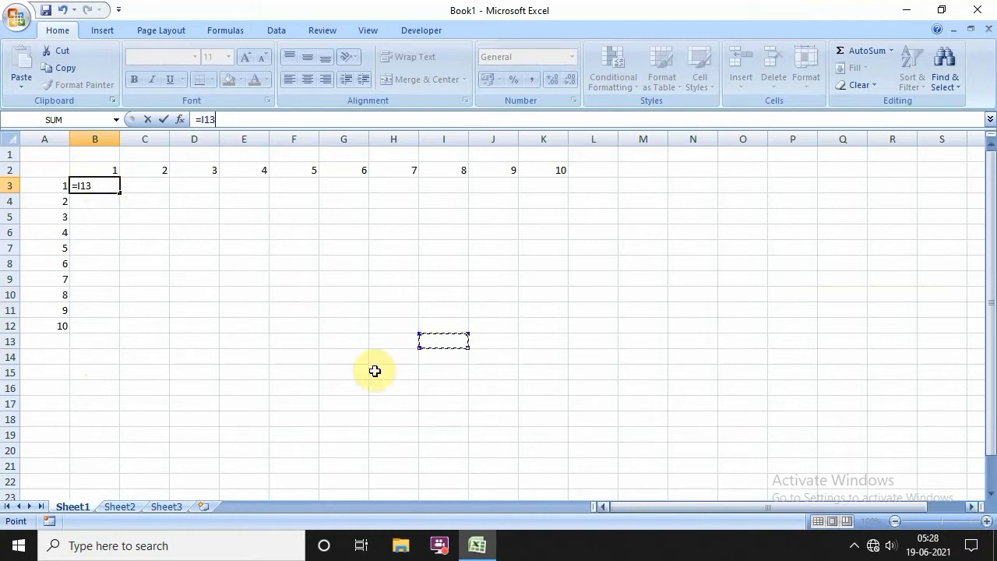
click(308, 327)
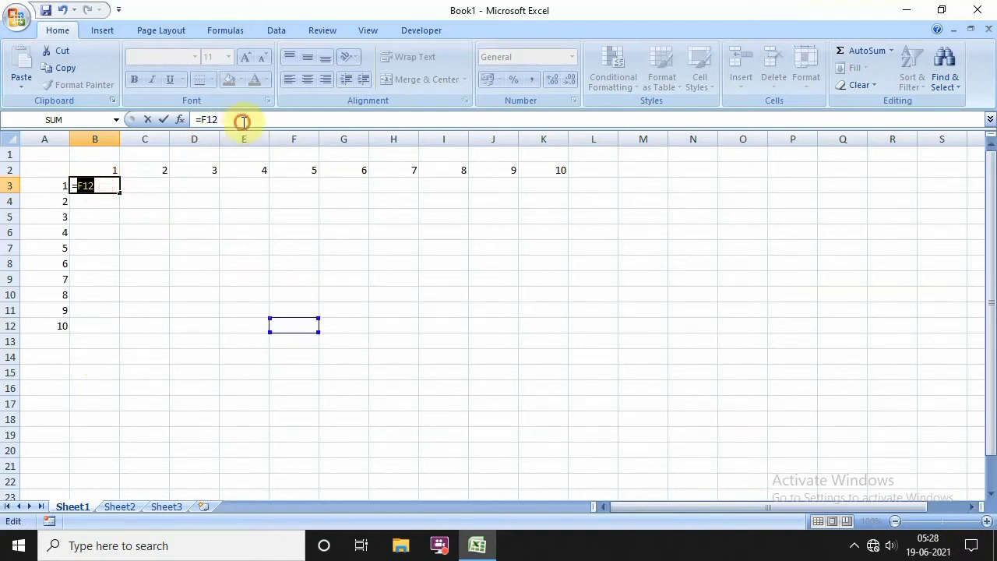
drag(238, 120, 191, 126)
key(BackSpace)
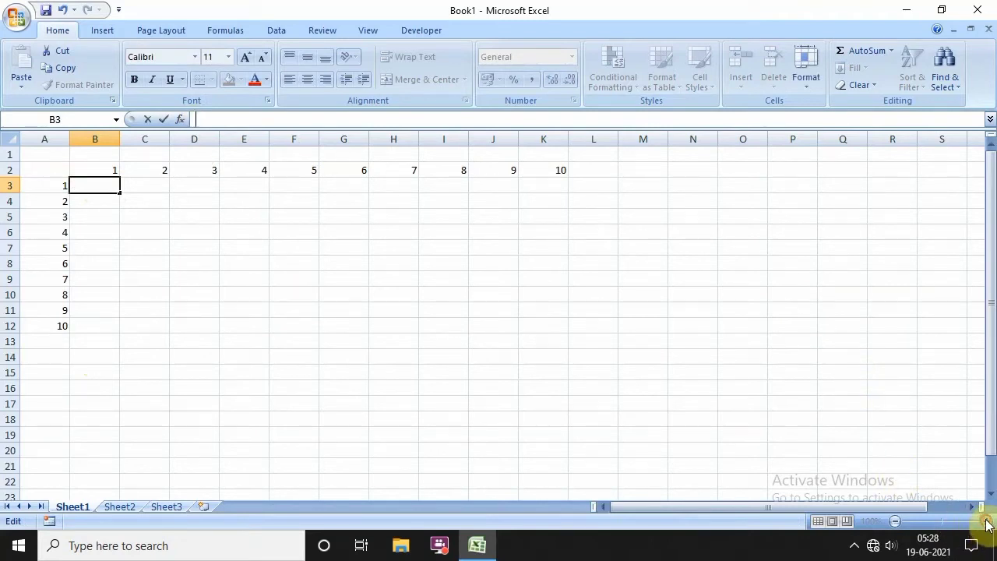
click(185, 291)
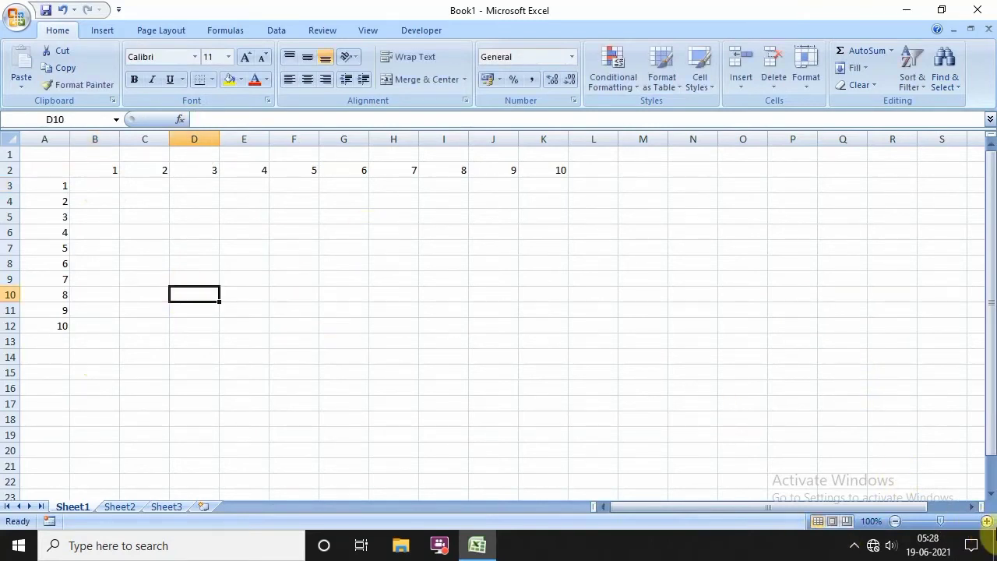
- Zoom the sheet to 130% and select B3
click(987, 522)
click(987, 522)
click(988, 522)
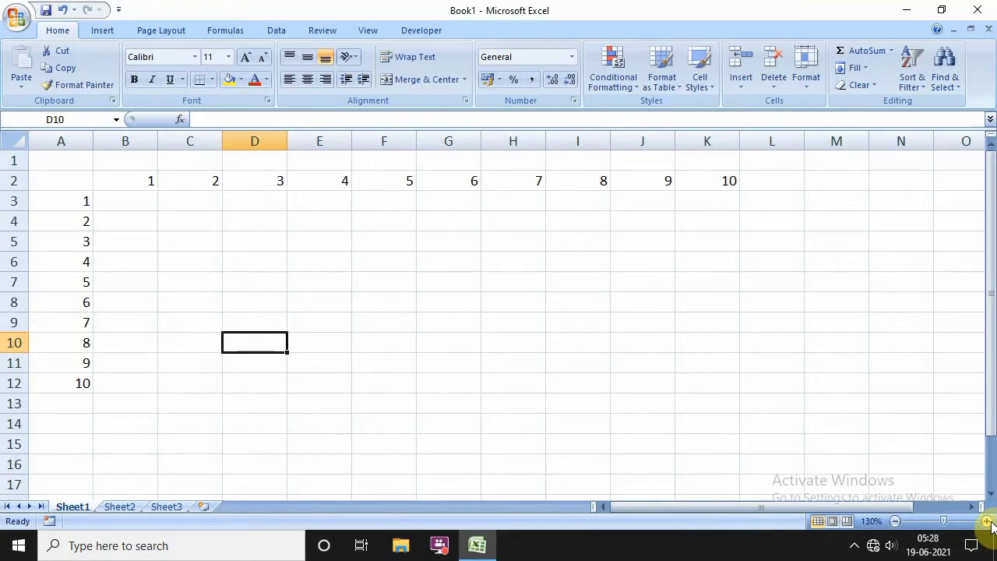
click(128, 204)
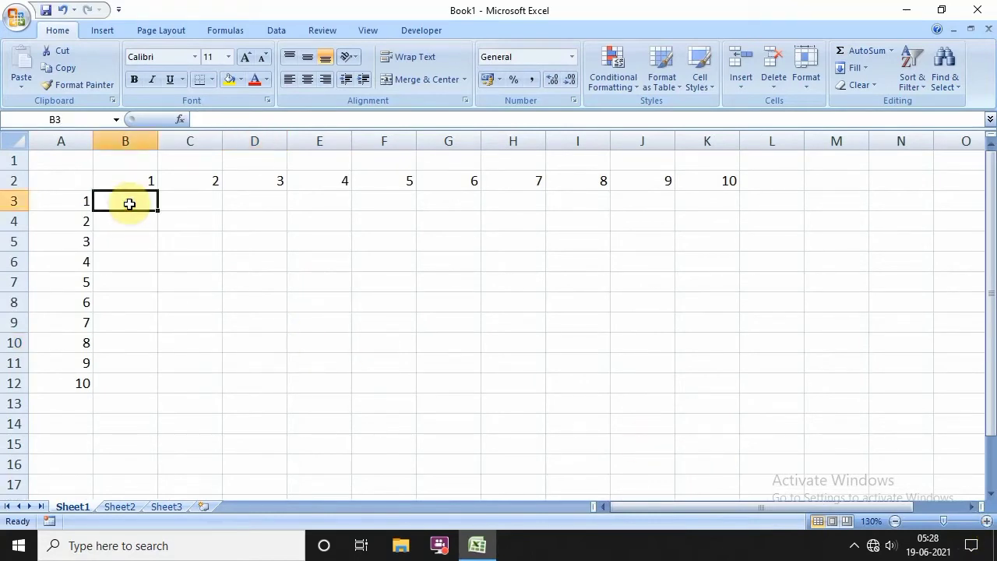
- Enter a B3 formula multiplying B2 by column A (=B2*A:A)
text(=)
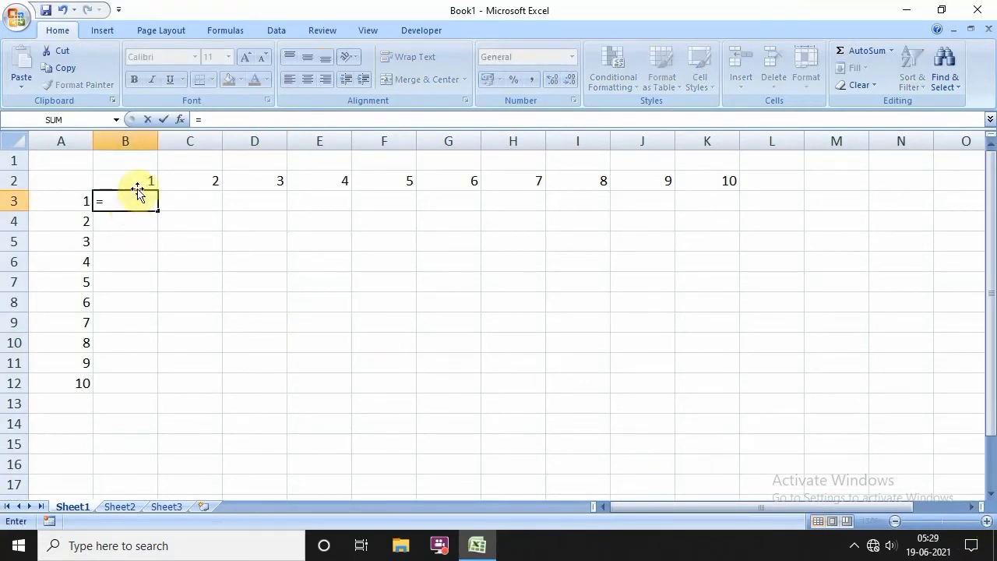
click(133, 180)
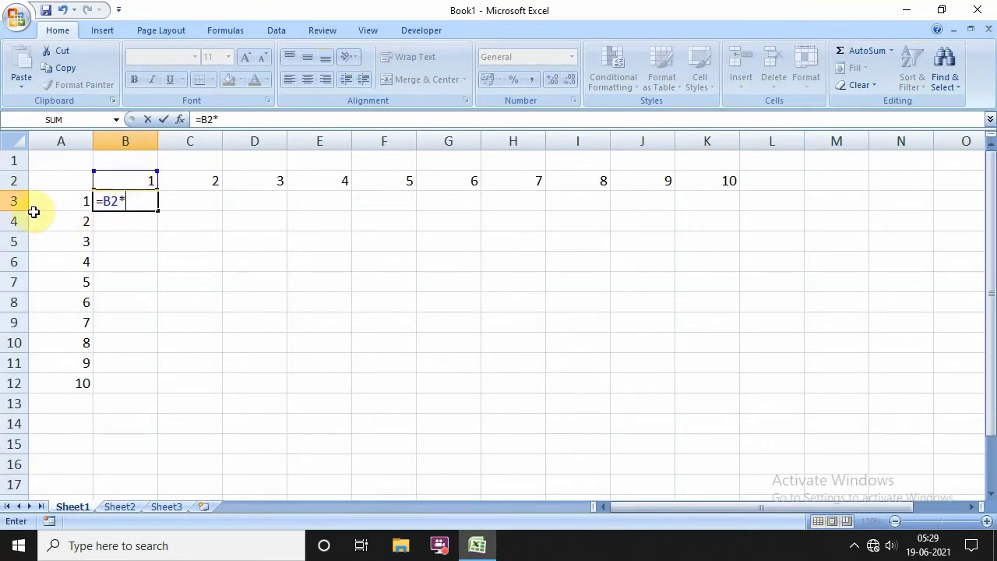
click(62, 200)
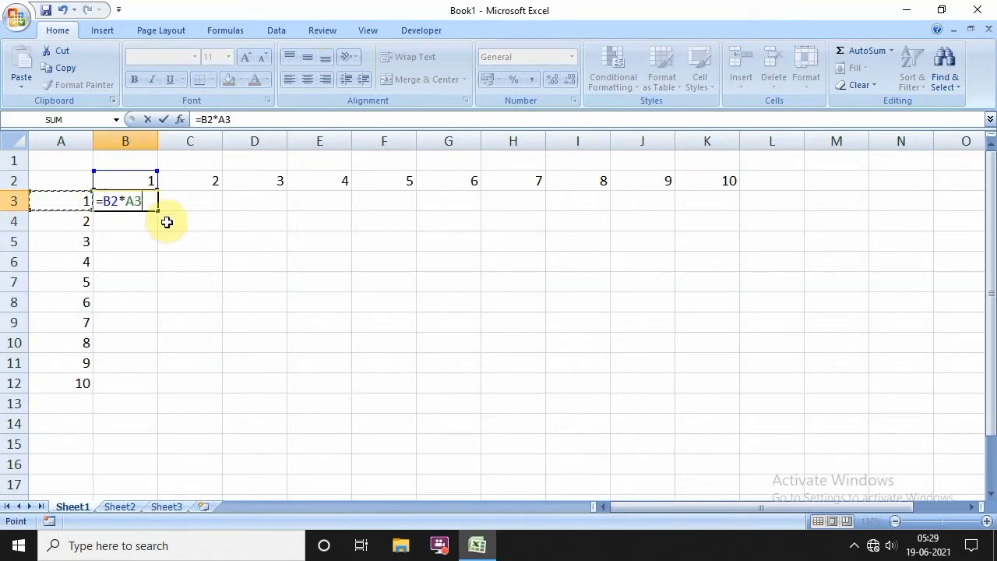
click(12, 180)
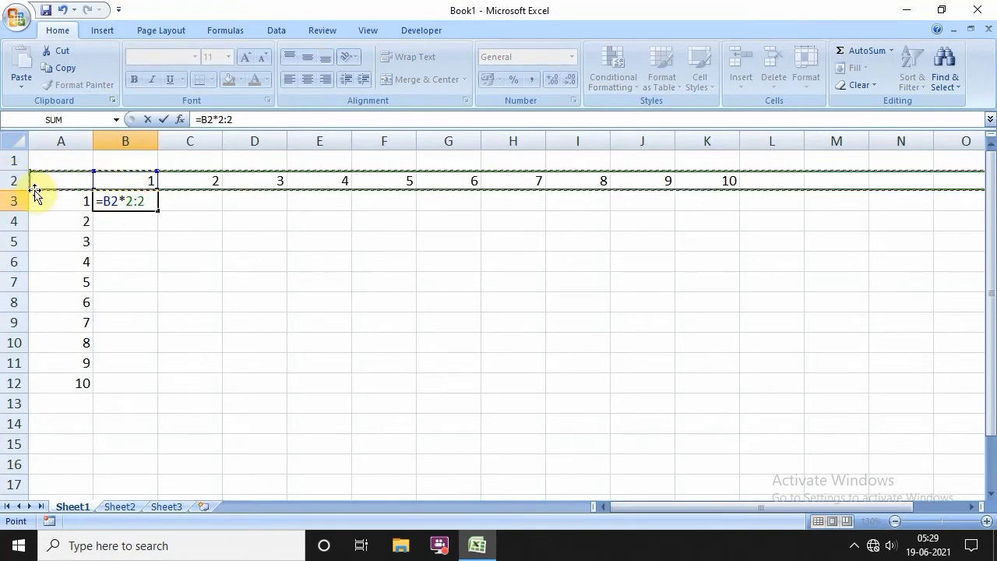
click(55, 140)
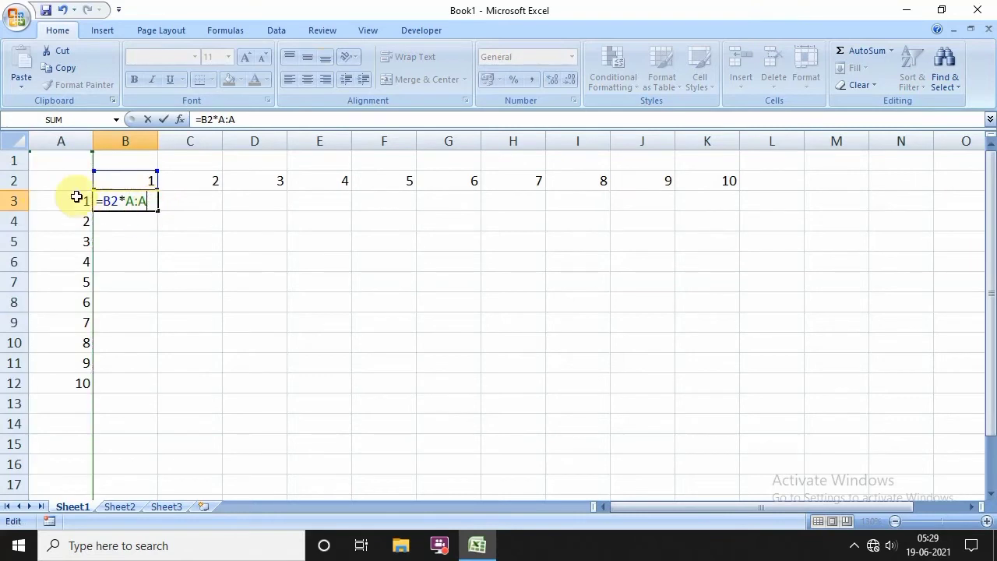
key(Return)
- Correct B3's formula to =B2*A3
click(13, 181)
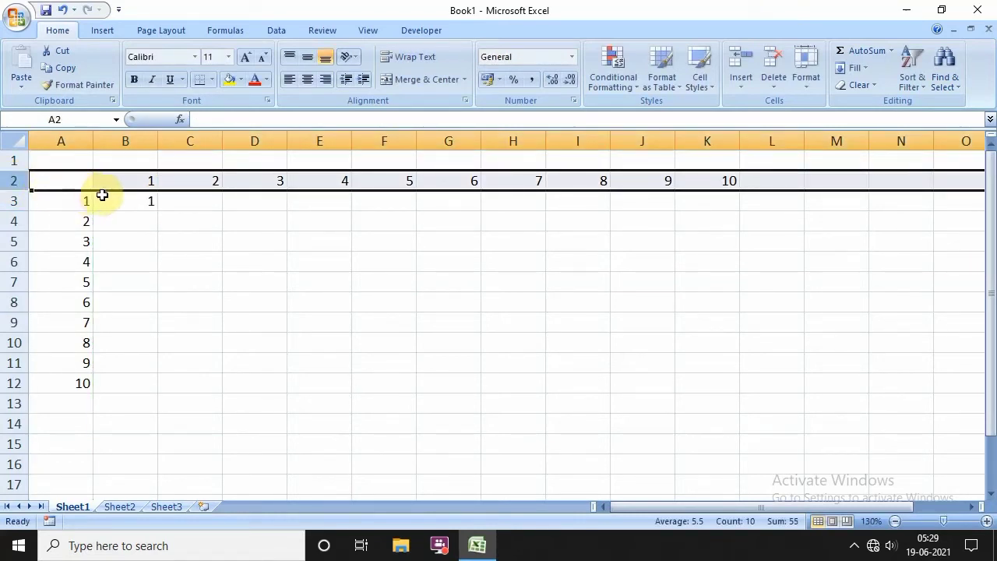
click(126, 202)
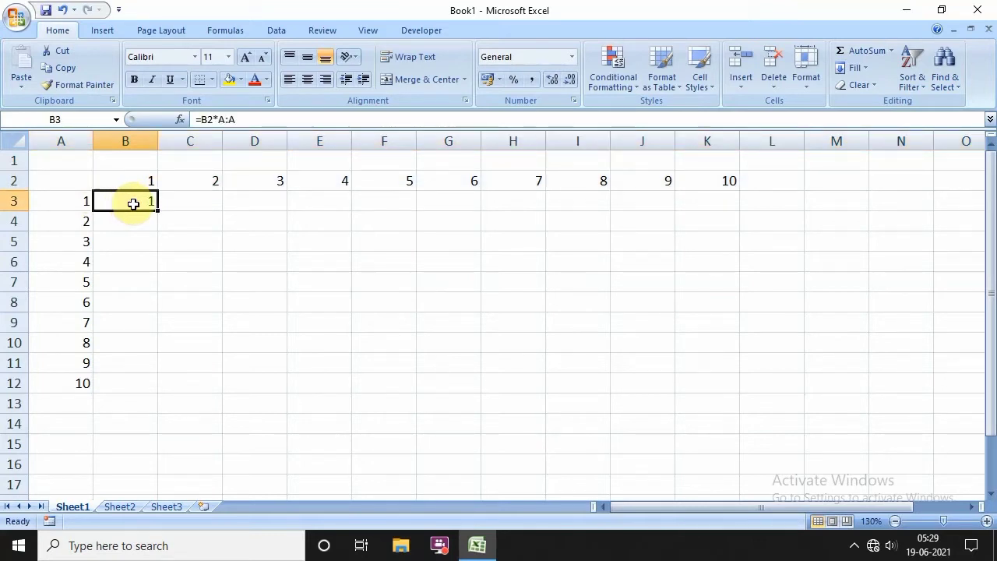
click(238, 119)
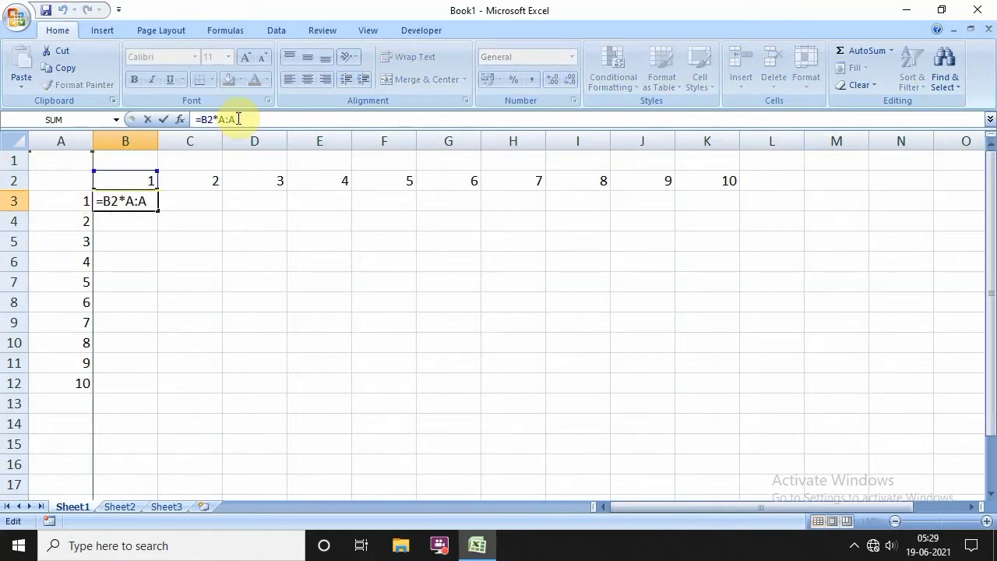
key(BackSpace)
key(BackSpace)
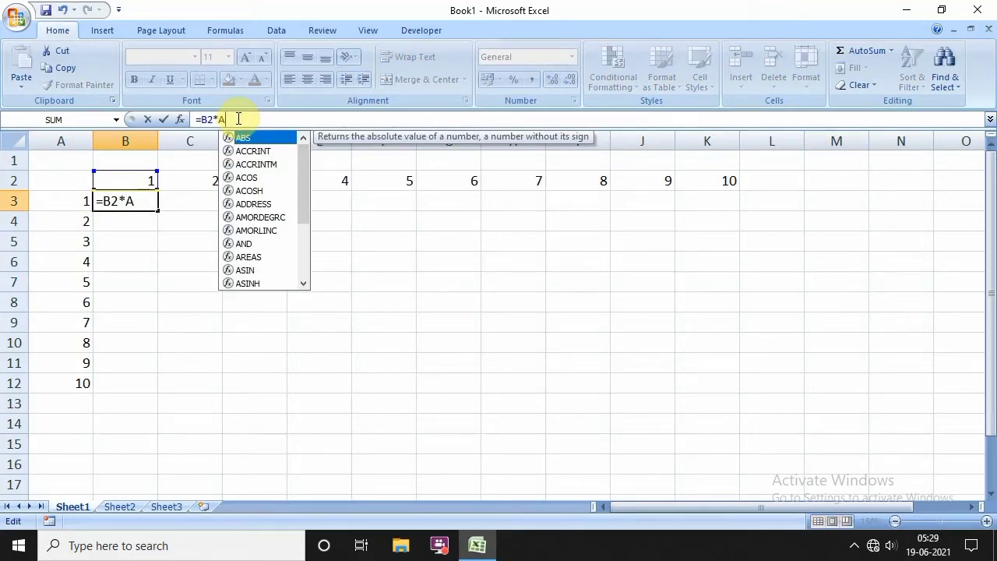
text(3)
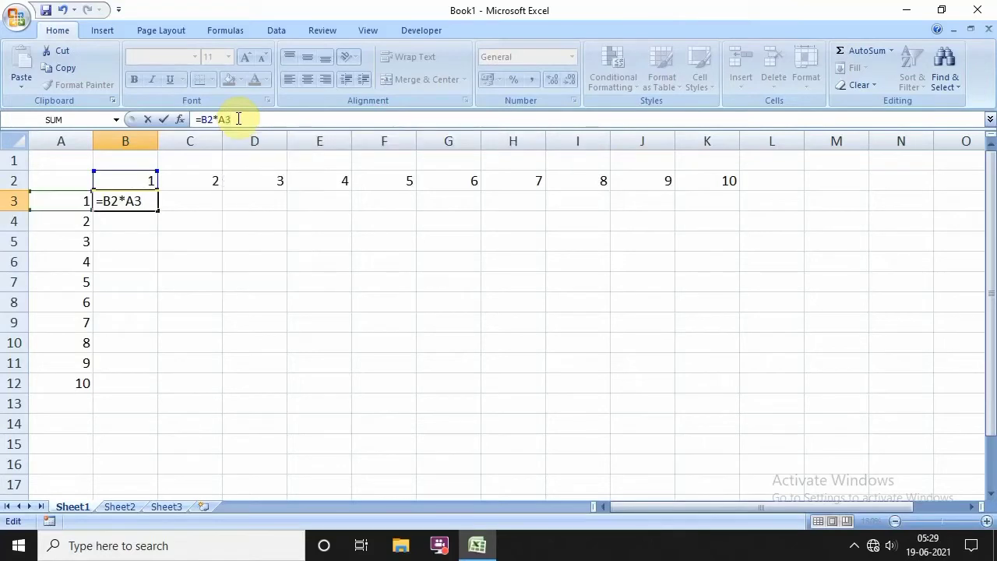
click(62, 196)
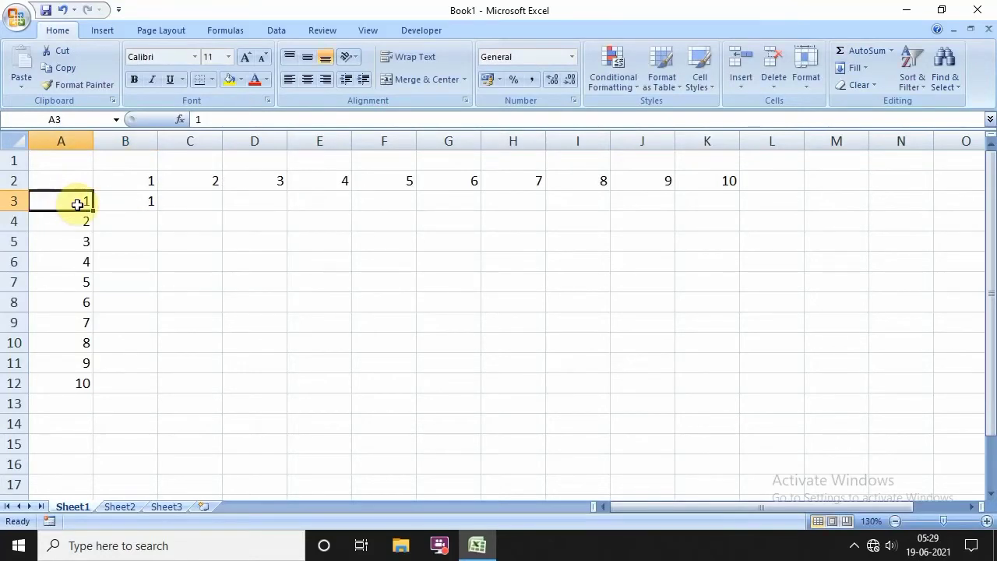
- Point out how =B2*A3 uses the row 2 header and the column A label
click(132, 202)
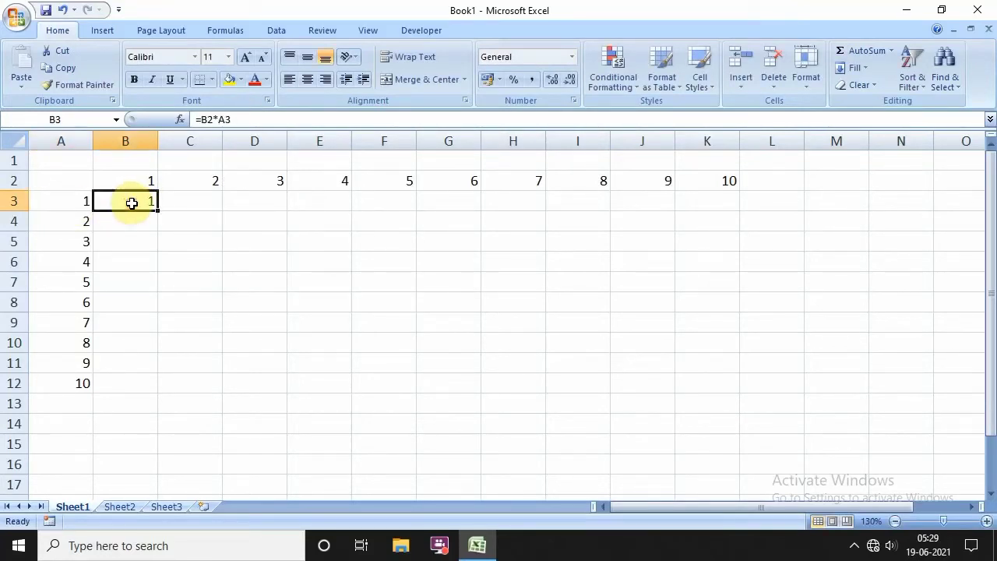
click(148, 179)
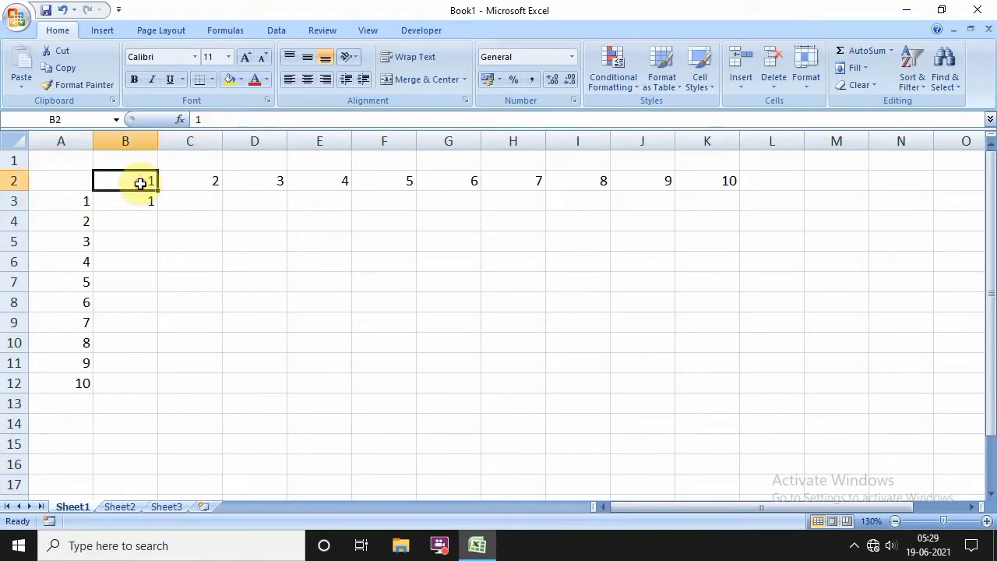
click(82, 200)
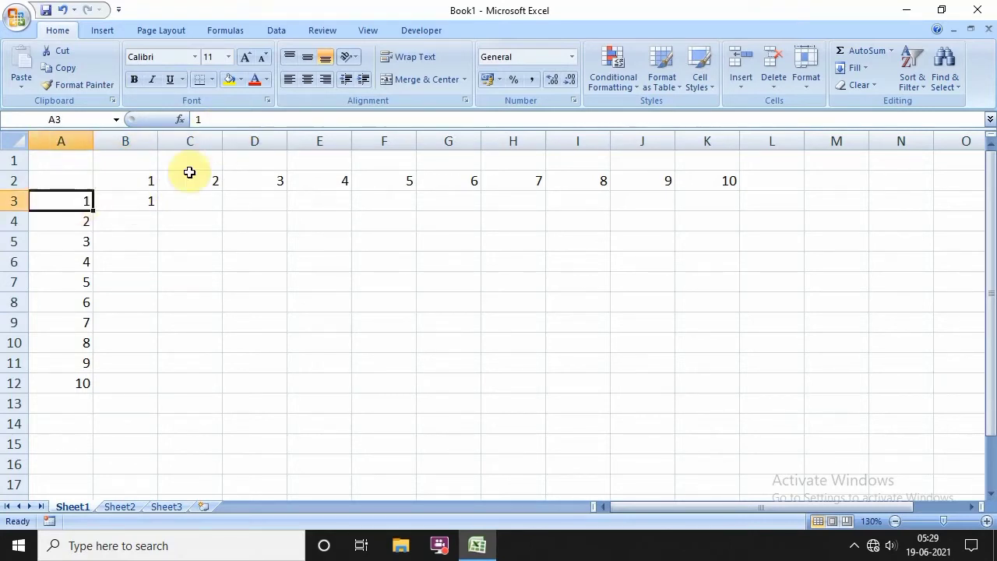
click(137, 201)
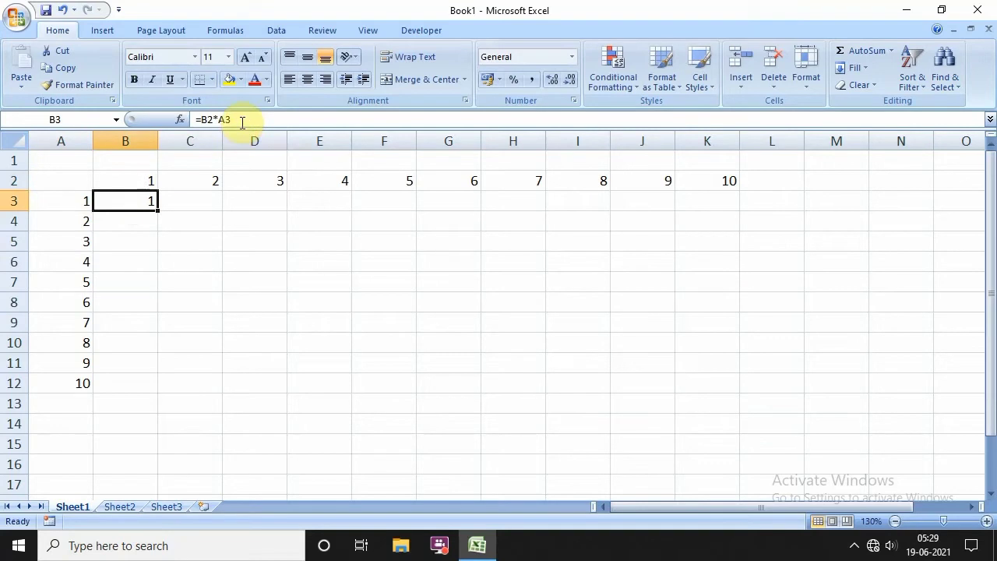
click(205, 119)
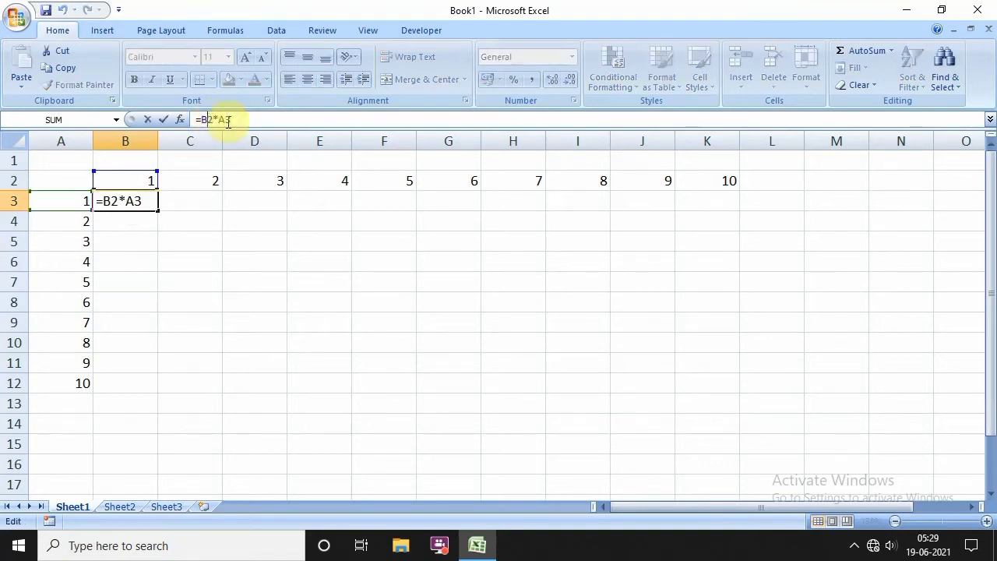
click(12, 180)
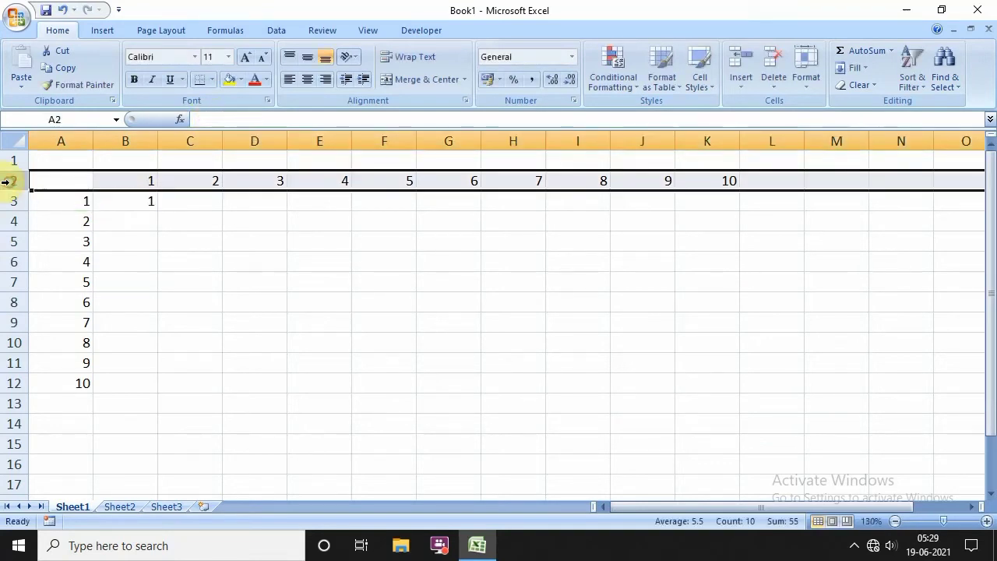
click(67, 144)
click(11, 180)
click(146, 202)
- Change B3's formula to =B$2*$A3, locking row 2 and column A
click(208, 124)
text(=B2*A3)
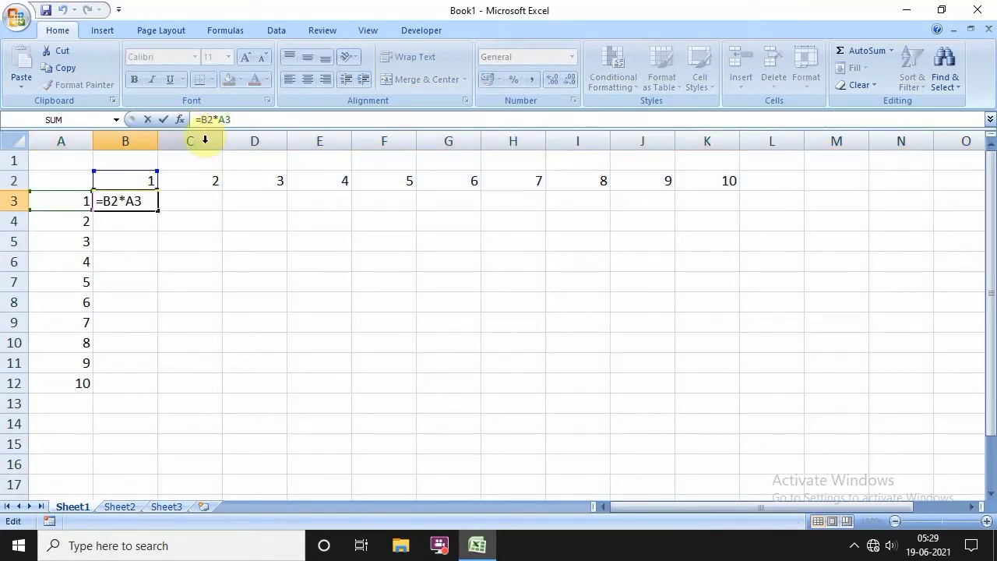
text($)
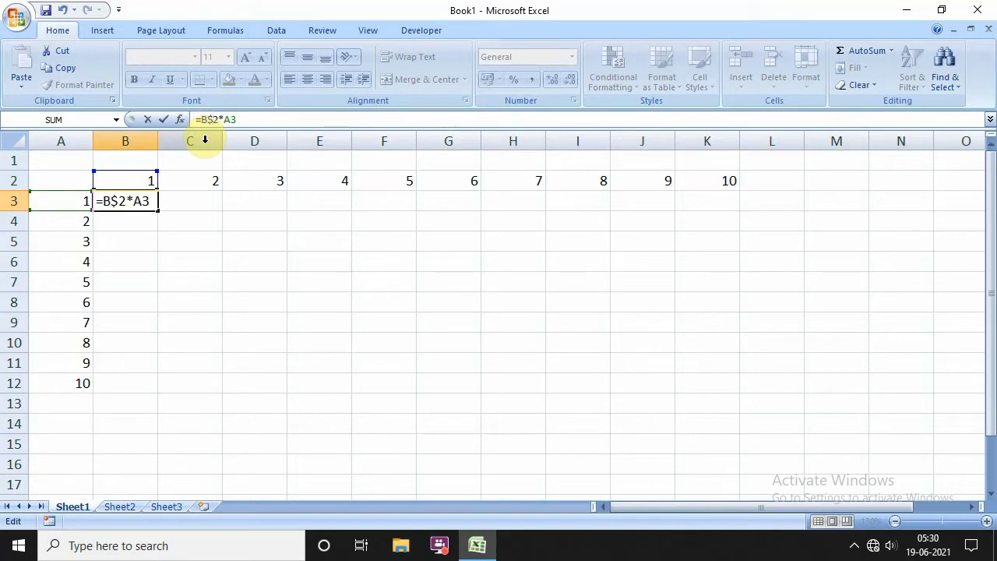
click(61, 138)
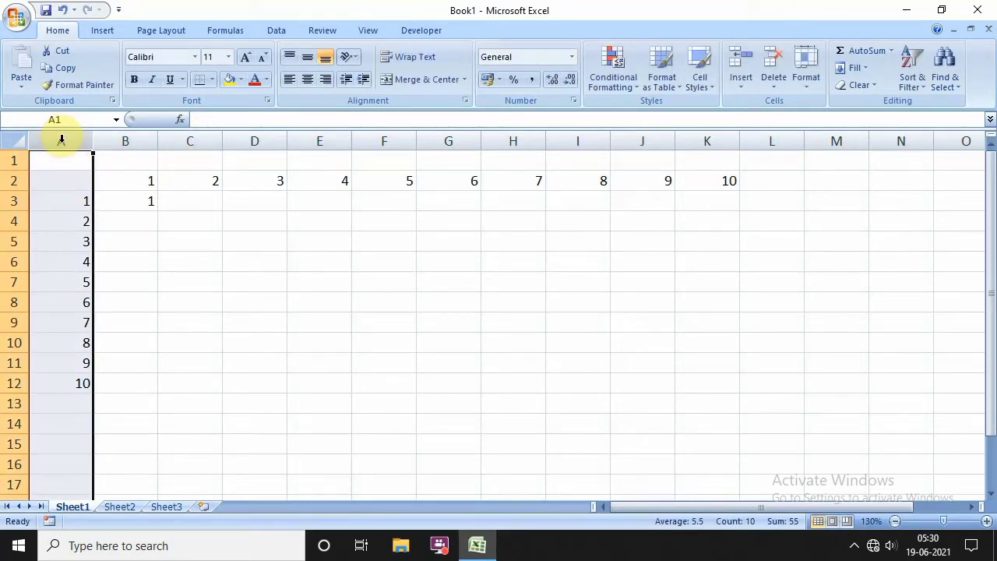
click(129, 204)
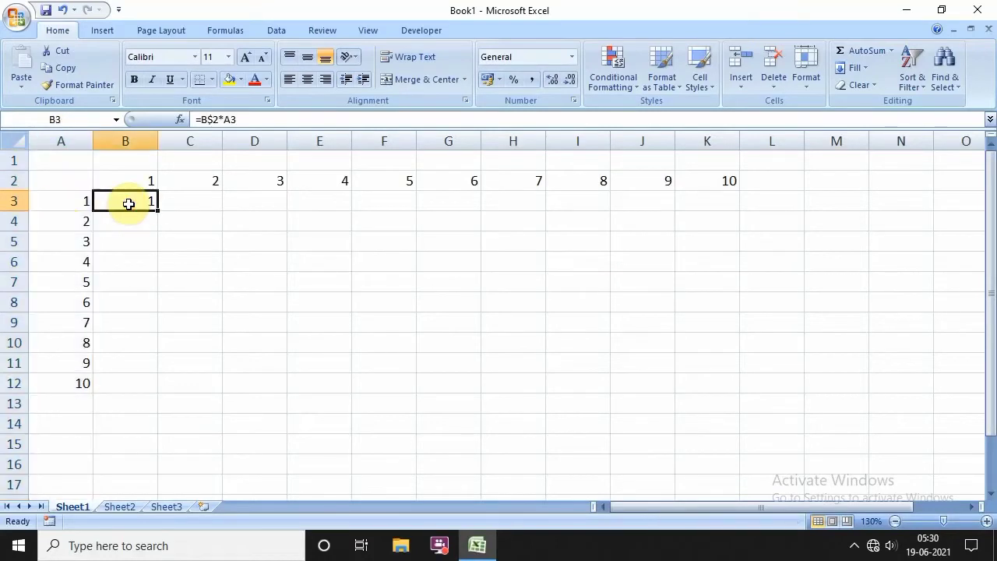
click(225, 119)
text($)
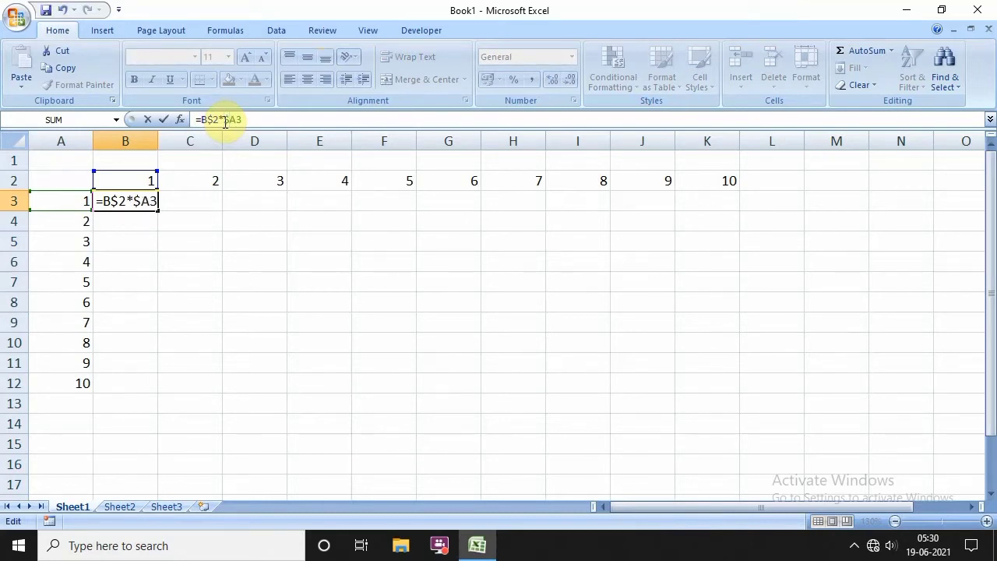
click(144, 201)
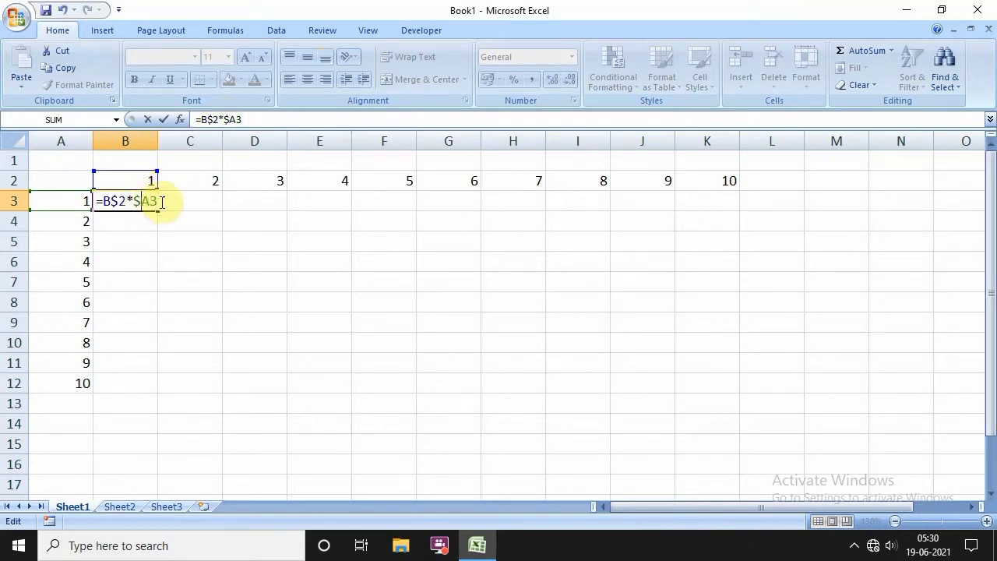
key(Return)
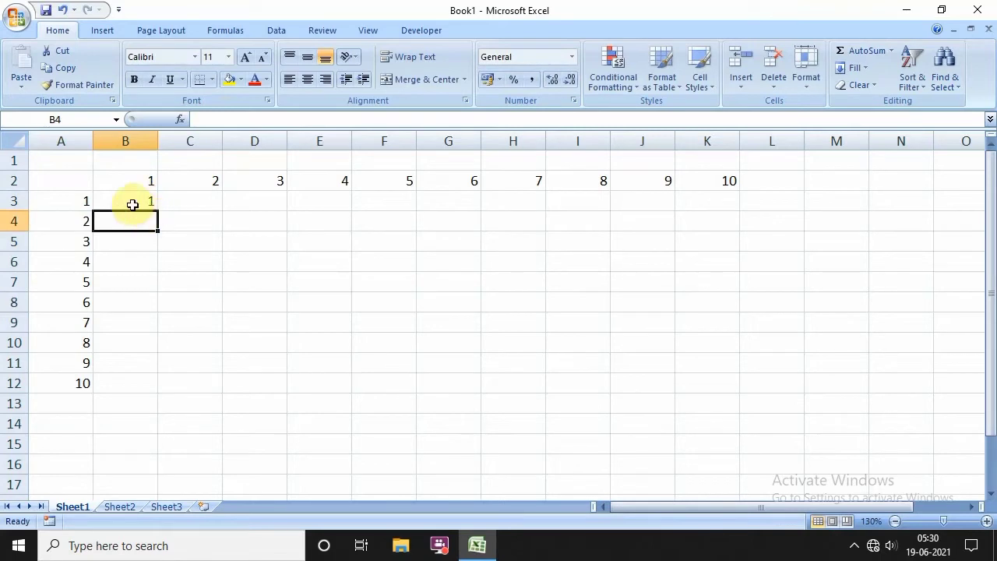
- Check the row 2 header values and column A row labels that the formula references
click(136, 204)
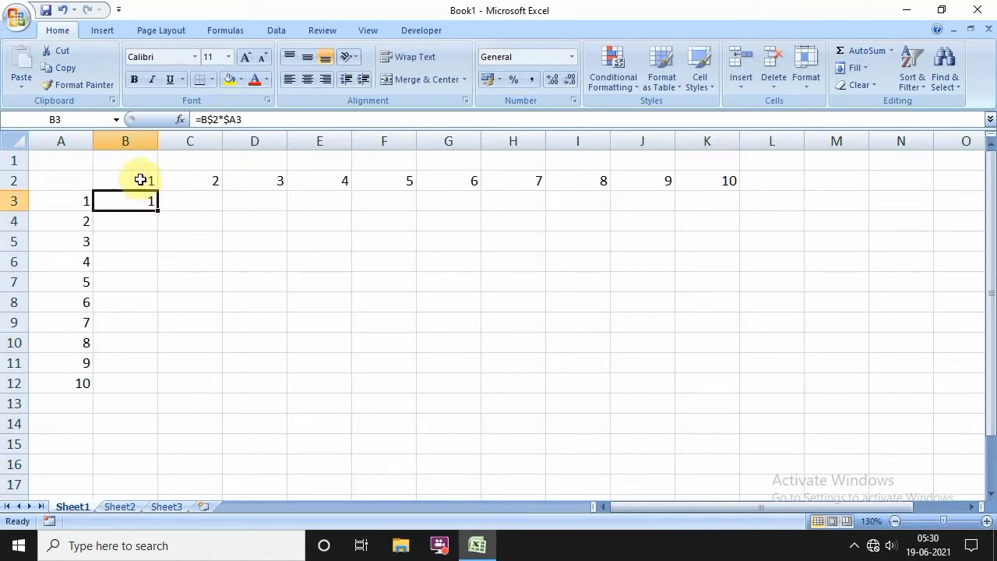
click(14, 180)
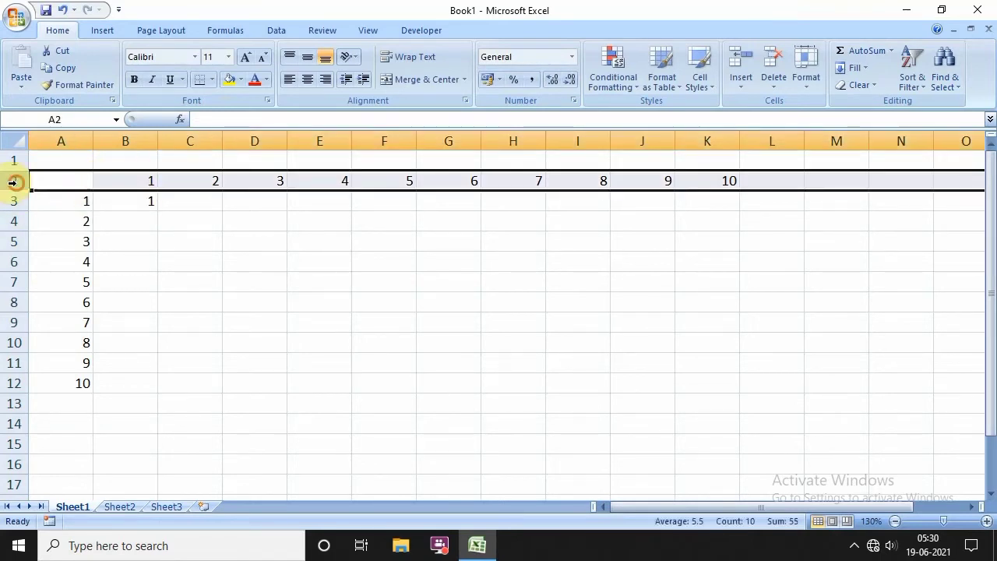
click(49, 140)
click(121, 185)
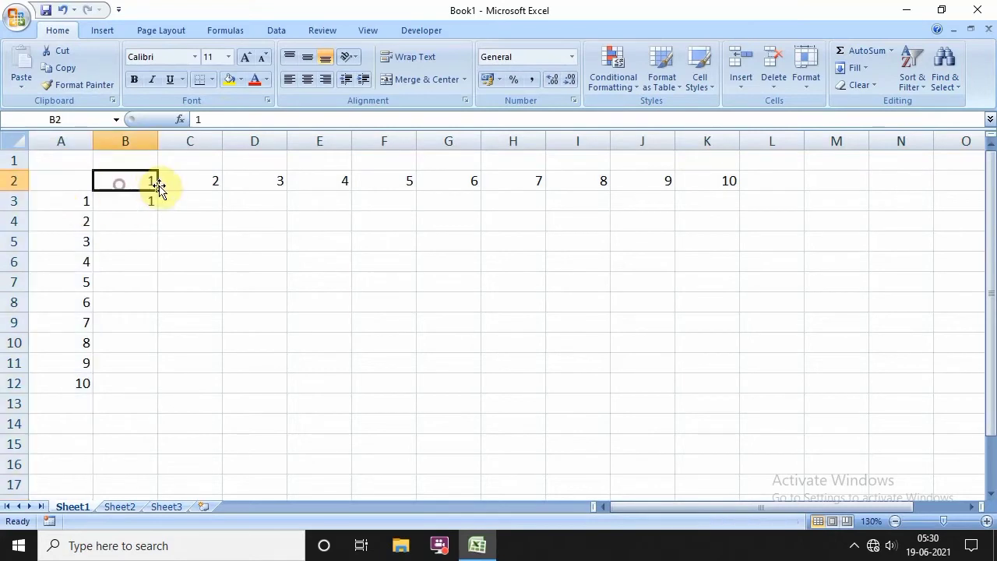
click(174, 180)
click(257, 182)
click(340, 177)
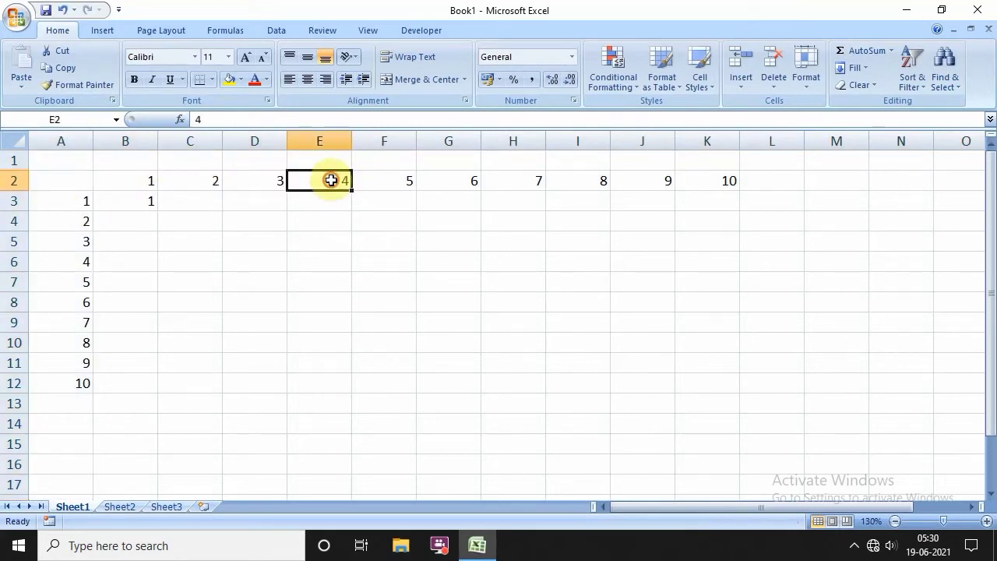
click(84, 284)
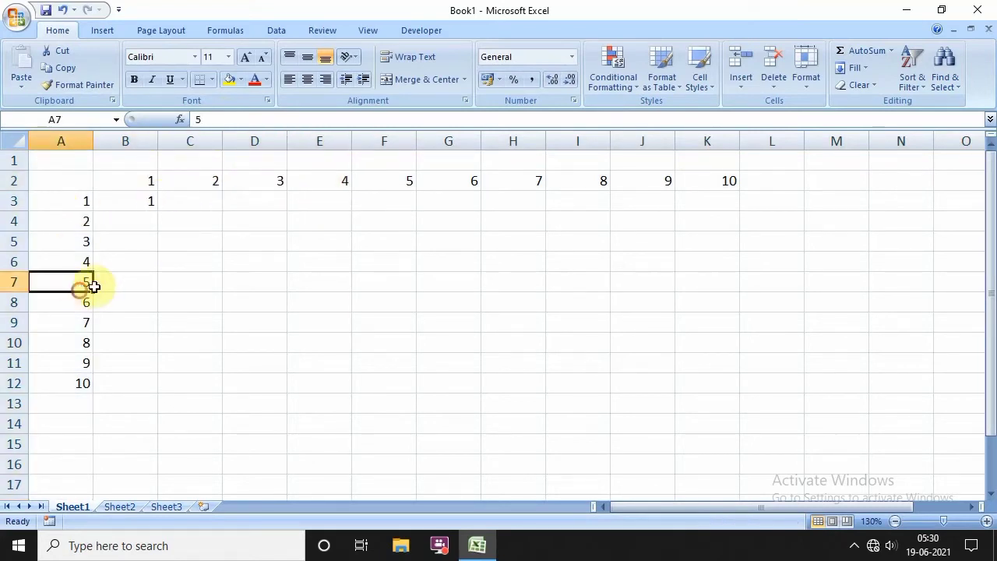
click(317, 183)
click(69, 324)
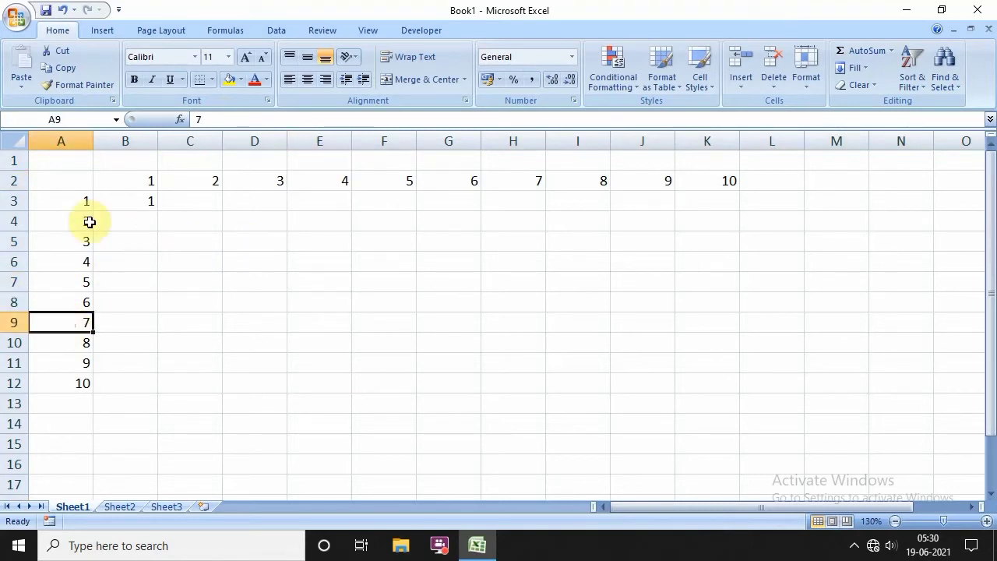
click(139, 207)
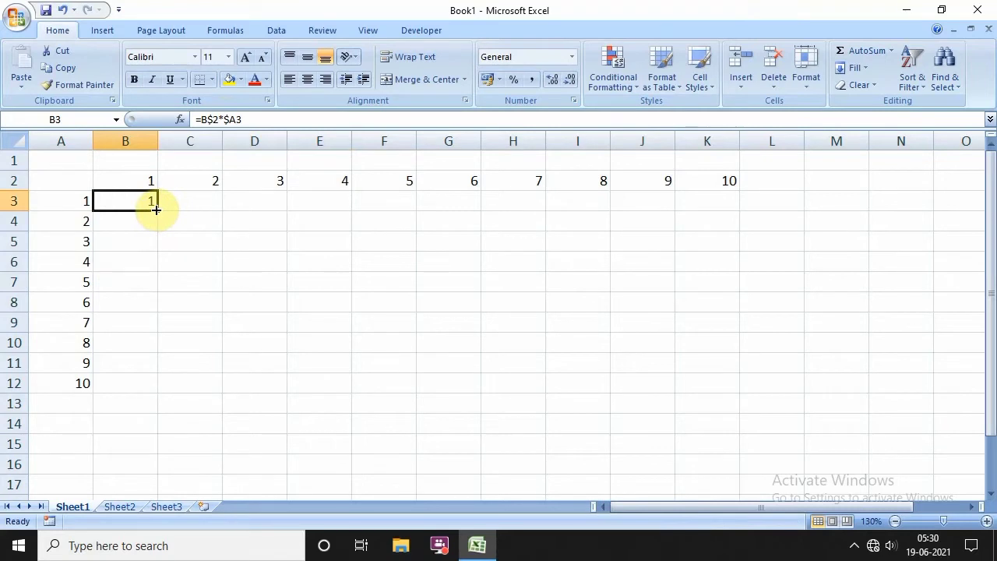
- Copy B3's formula across to K3, giving 1 through 10 in row 3
drag(156, 210, 345, 210)
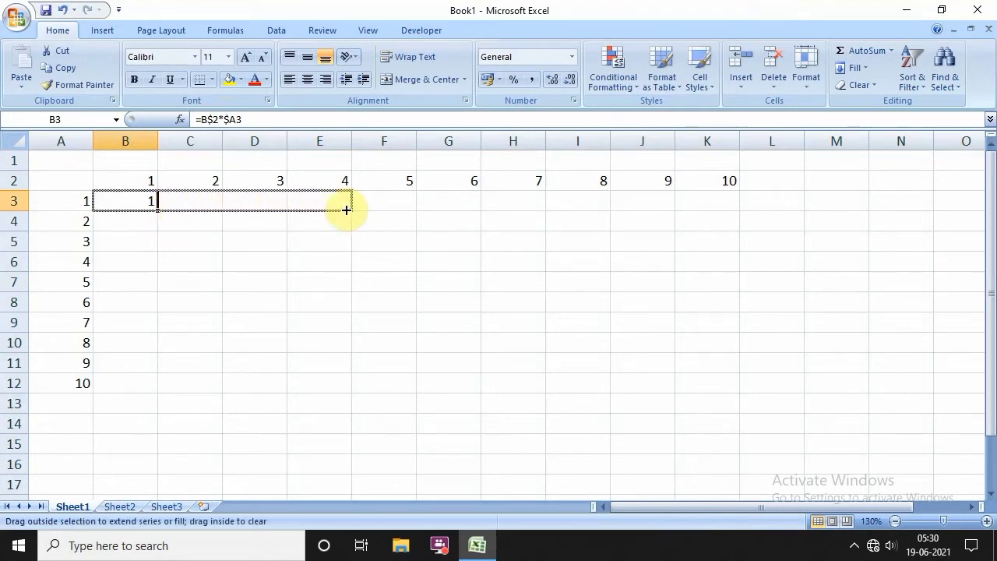
drag(346, 209, 712, 204)
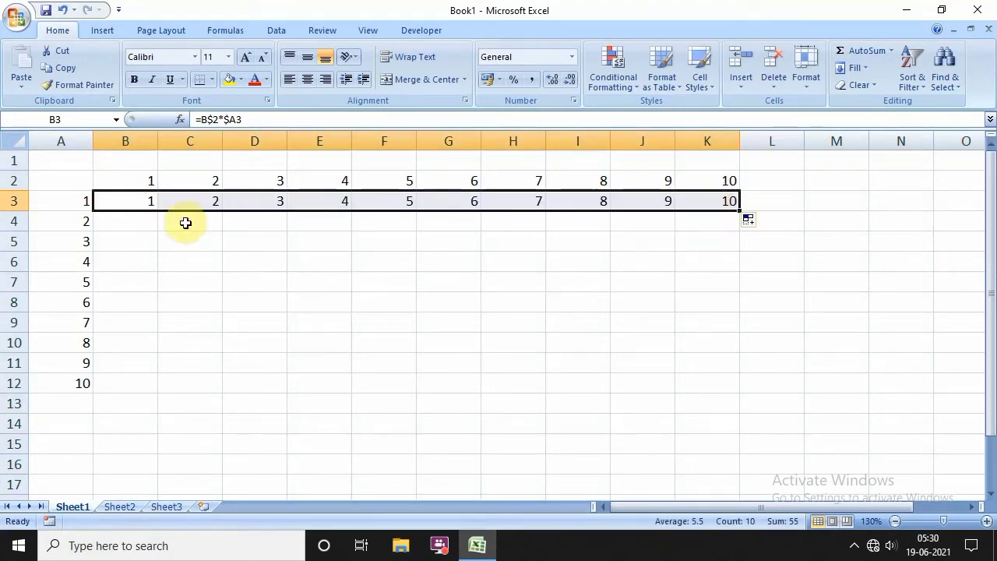
click(676, 232)
click(725, 206)
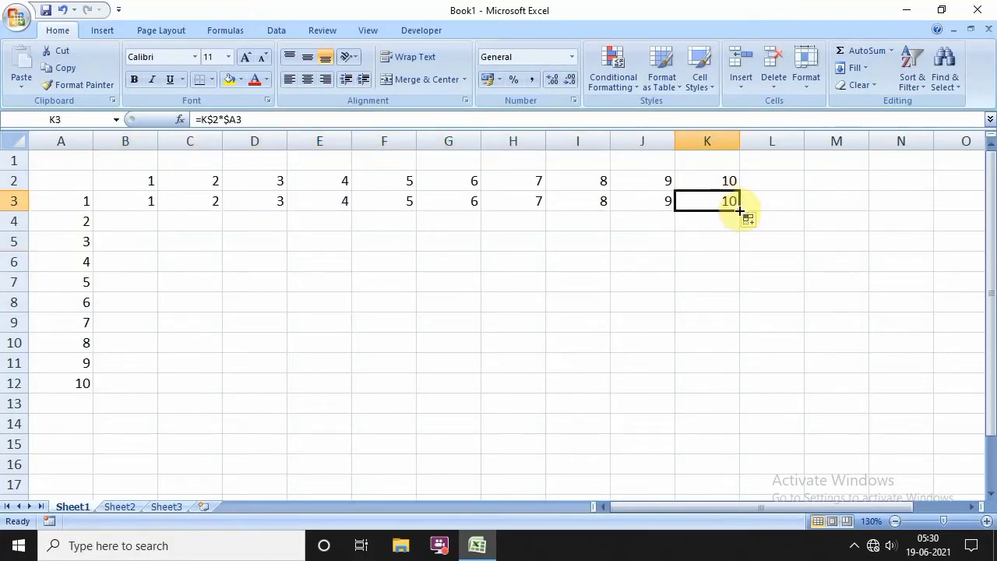
- Fill the row 3 formulas down to row 12, reaching 100 in K12
drag(740, 210, 738, 390)
click(719, 402)
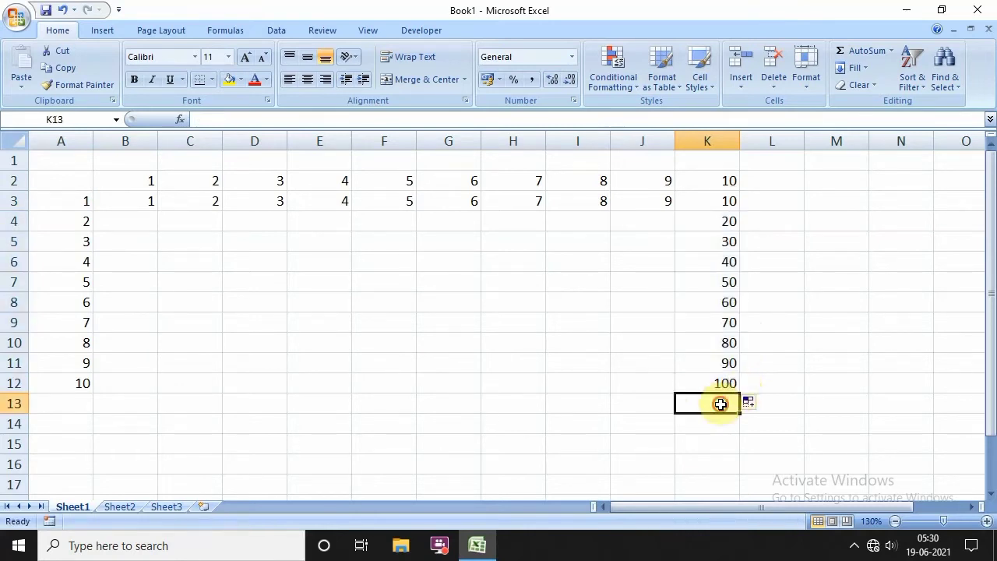
mouse_move(123, 201)
mouse_down()
mouse_move(725, 204)
mouse_move(741, 390)
mouse_up()
click(549, 413)
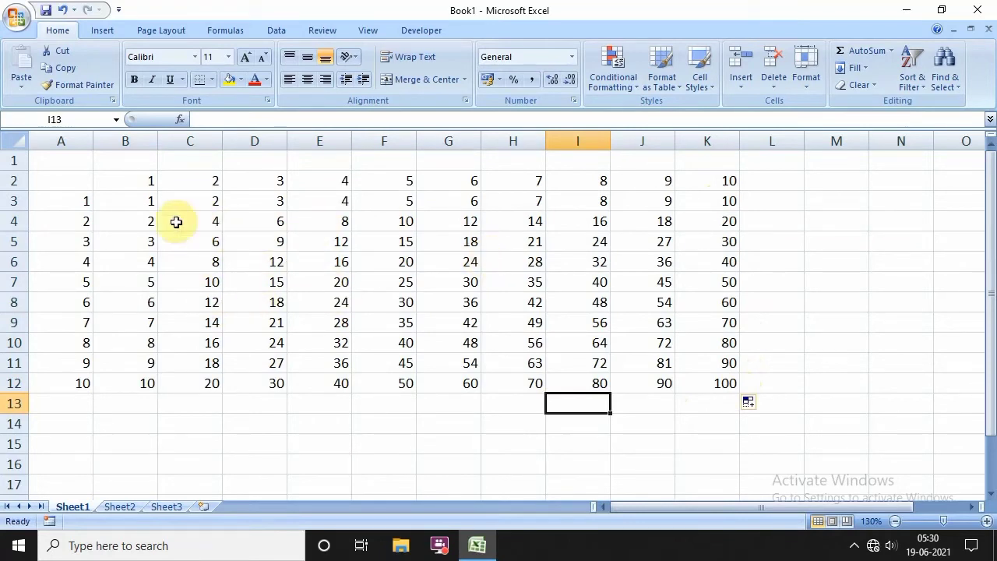
click(131, 195)
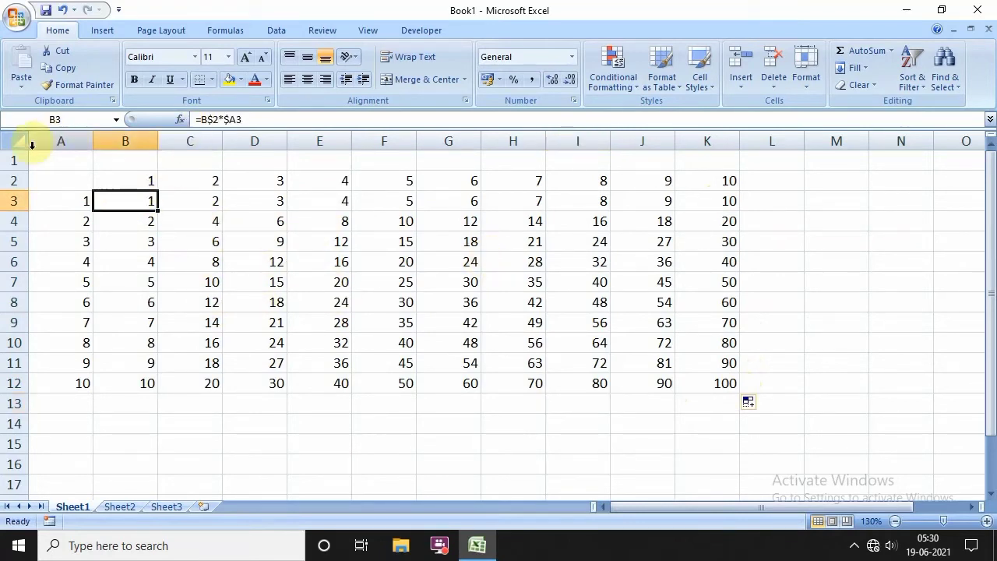
click(123, 141)
click(6, 181)
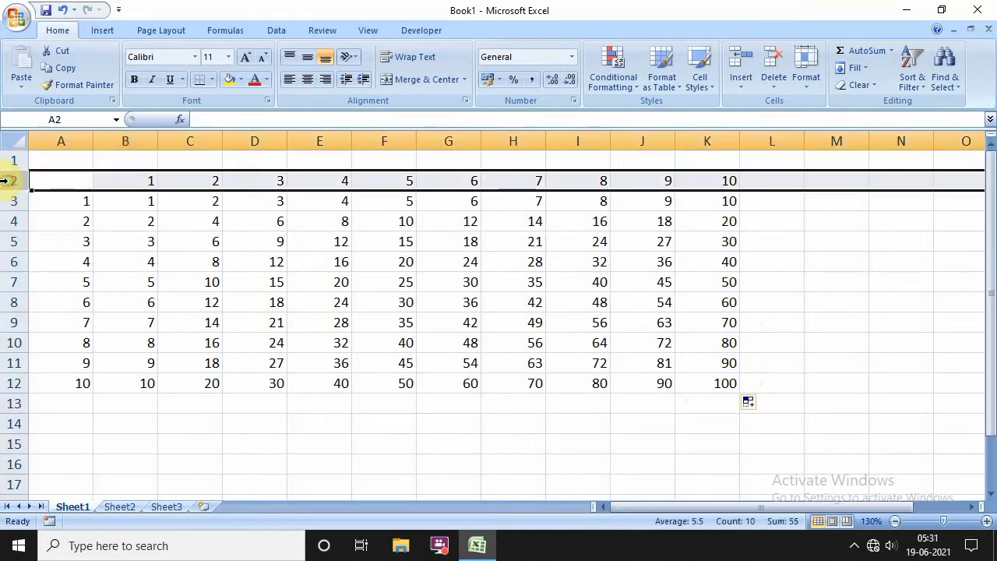
click(257, 262)
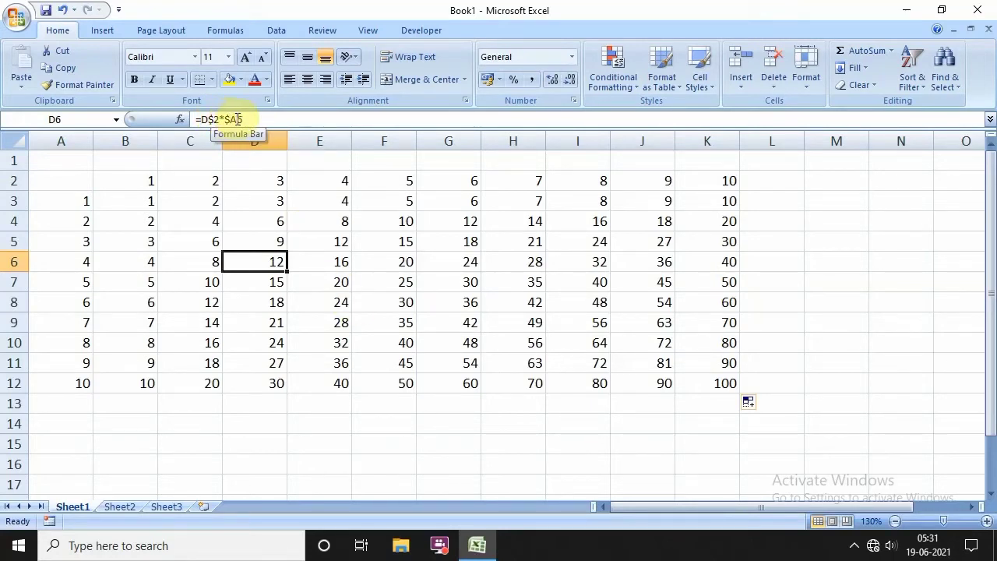
click(372, 244)
click(381, 304)
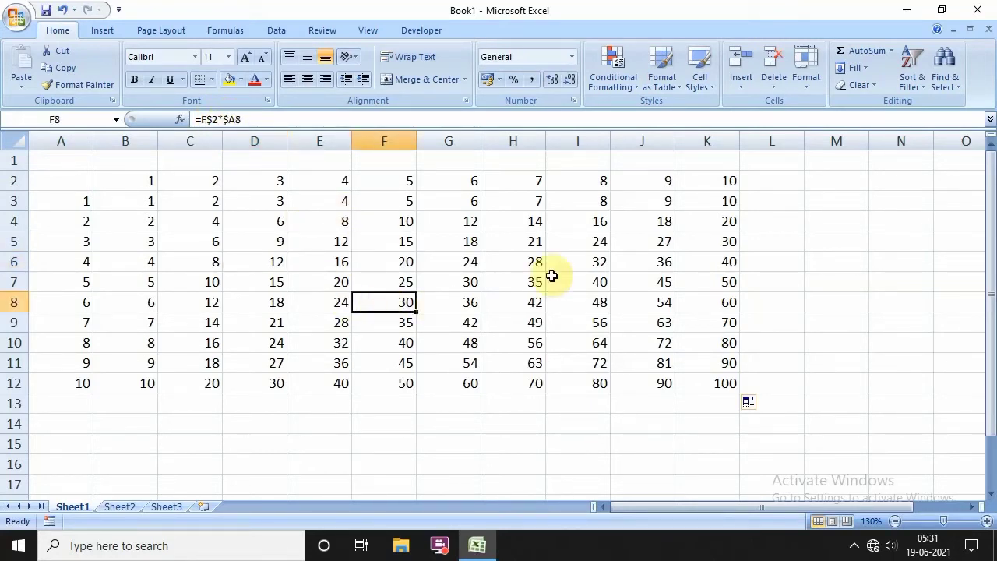
click(551, 275)
click(549, 323)
click(380, 335)
click(469, 347)
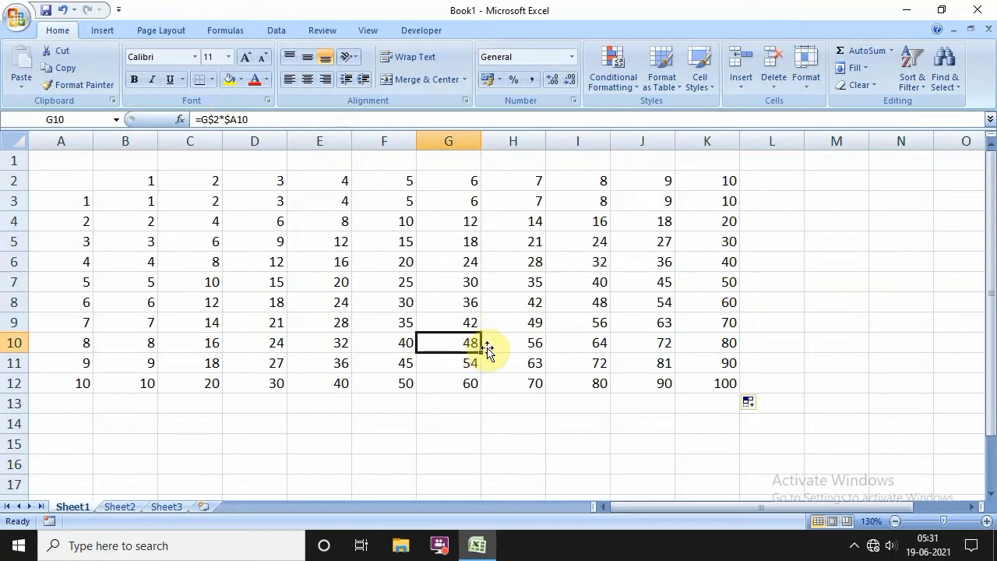
click(572, 342)
click(655, 285)
click(564, 343)
click(269, 300)
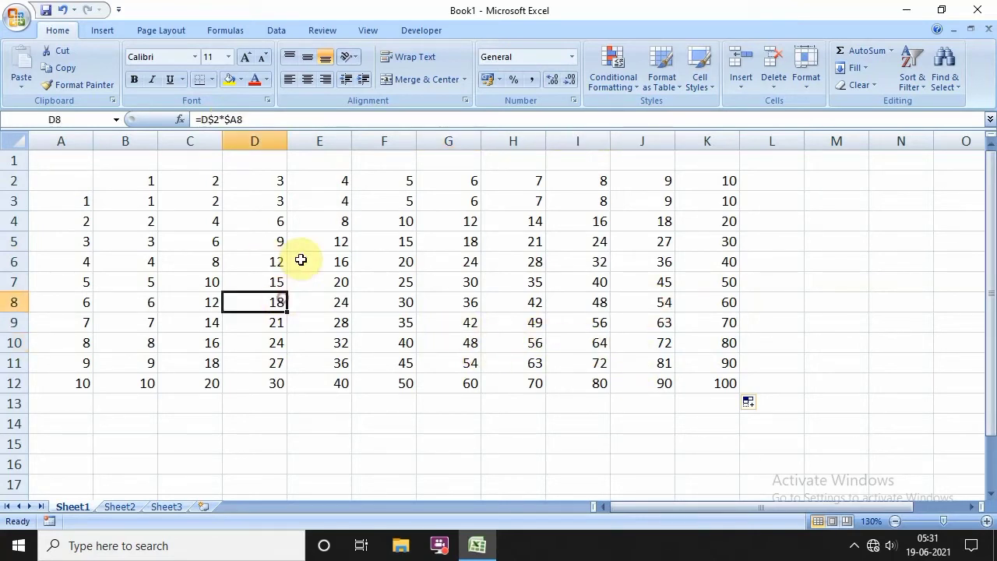
click(373, 296)
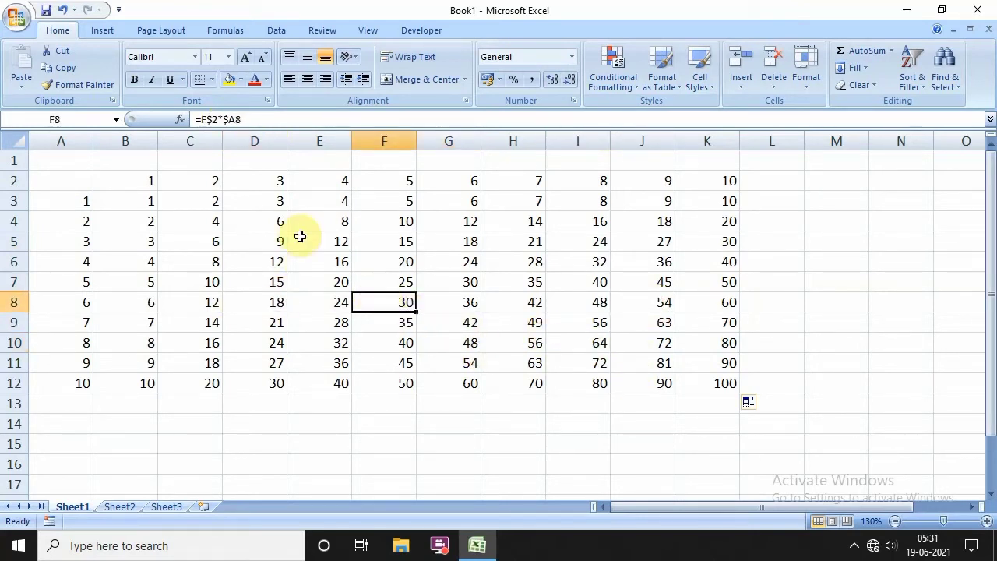
click(12, 184)
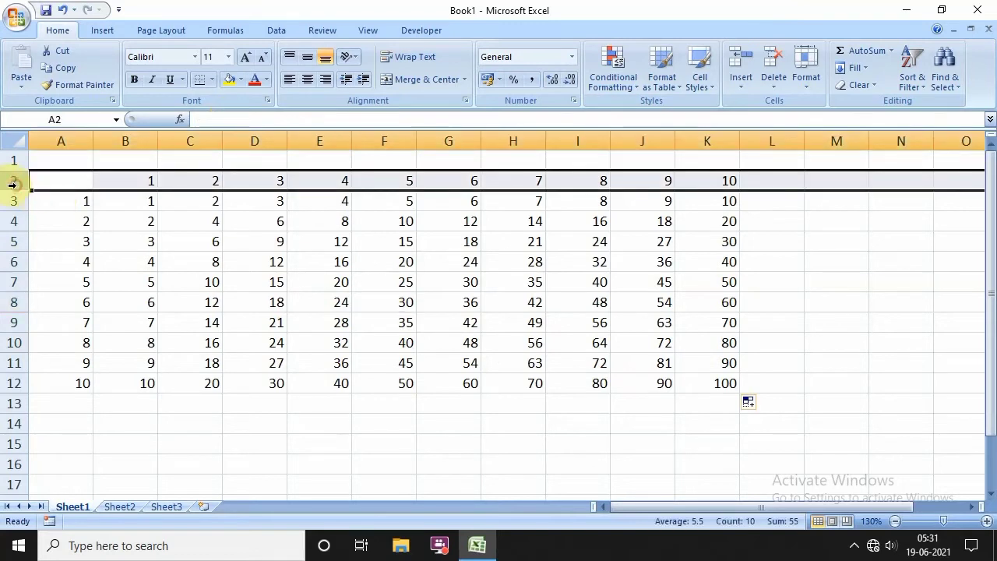
click(67, 142)
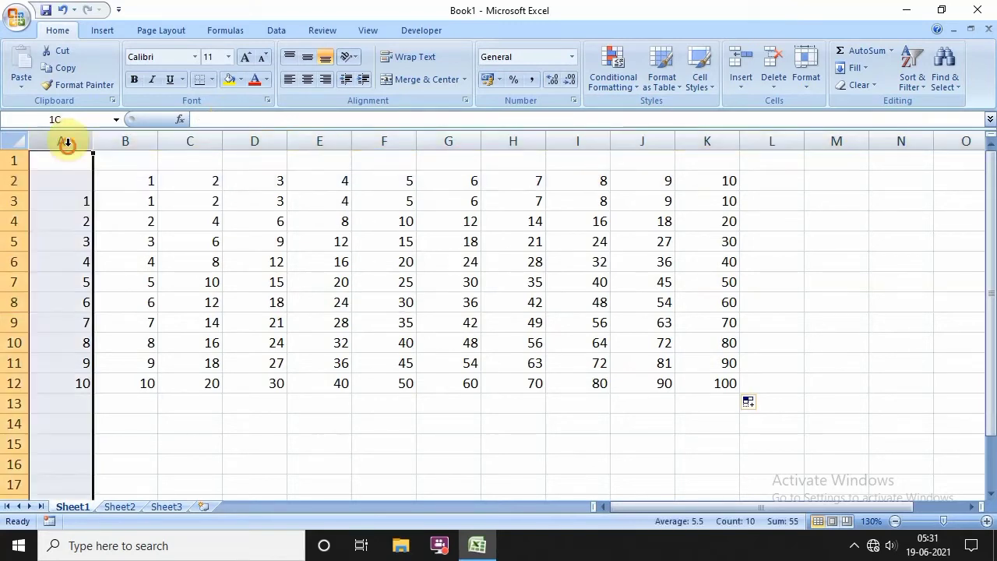
click(449, 268)
click(498, 343)
click(367, 342)
click(391, 360)
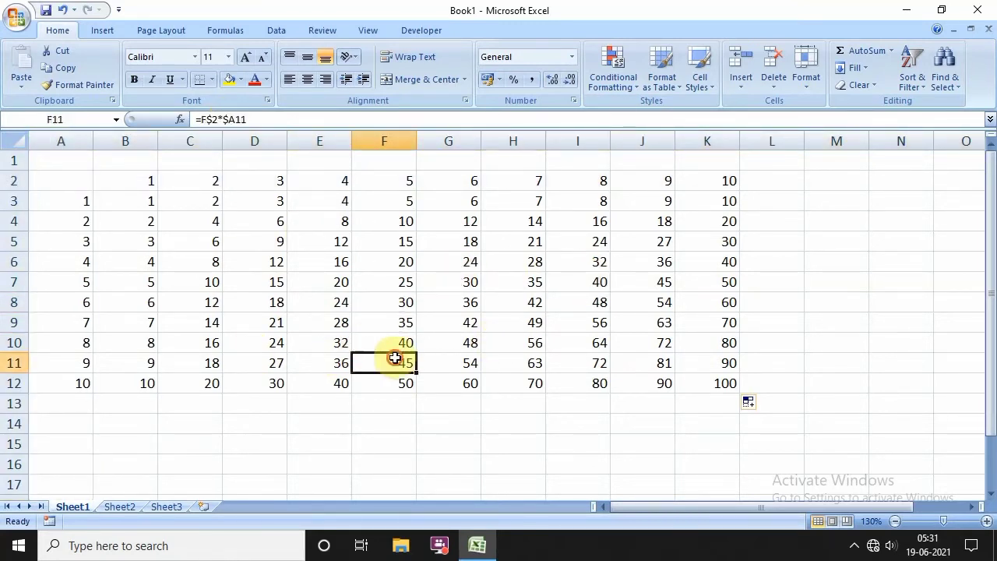
click(425, 381)
click(535, 382)
click(633, 364)
click(327, 321)
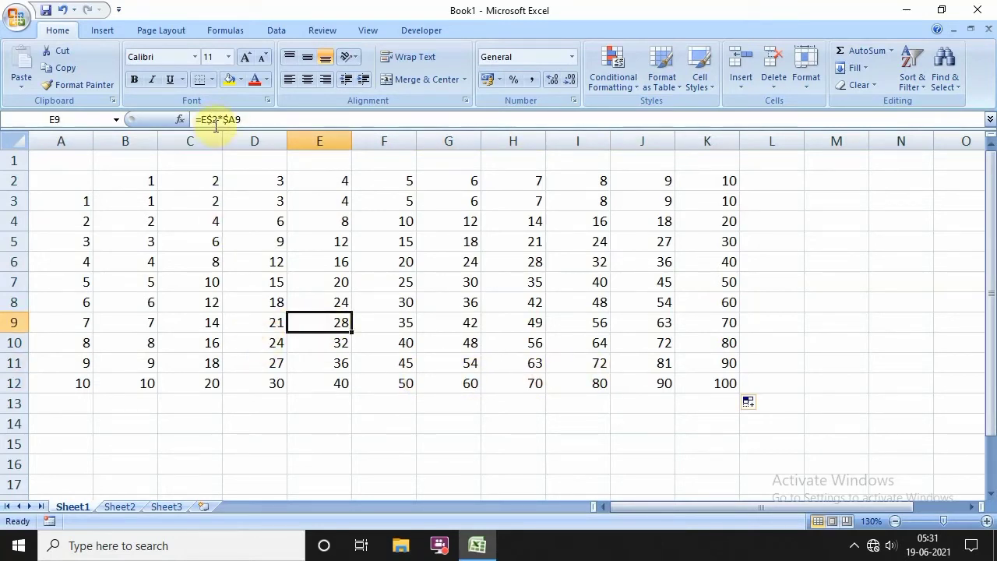
click(411, 280)
click(209, 320)
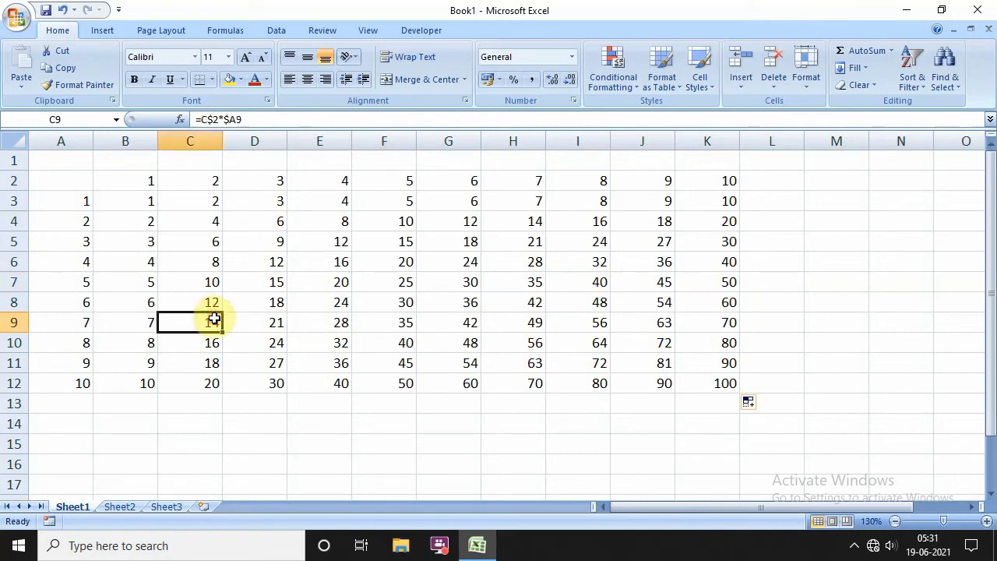
click(217, 118)
double_click(215, 119)
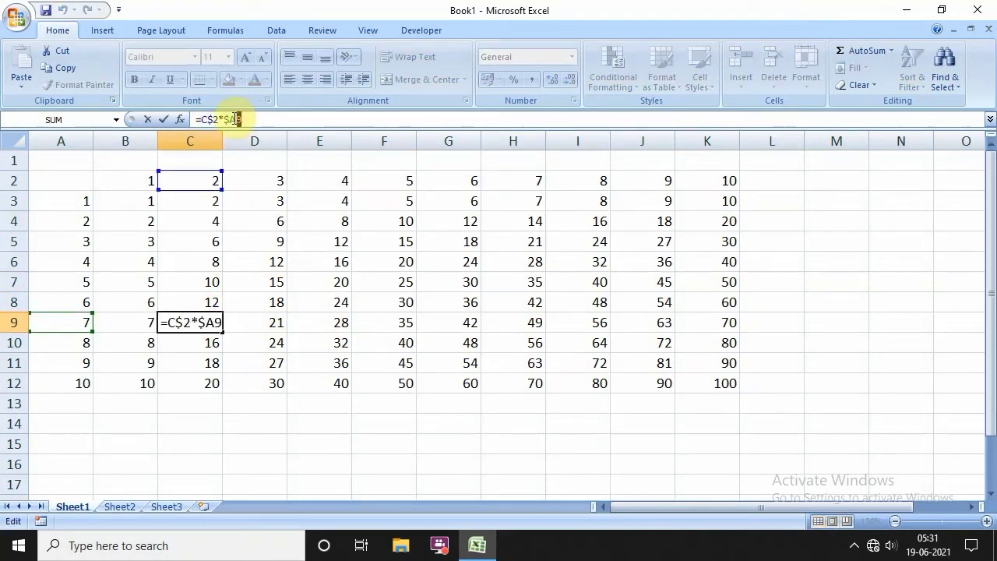
click(335, 301)
scroll(345, 350, down, 1)
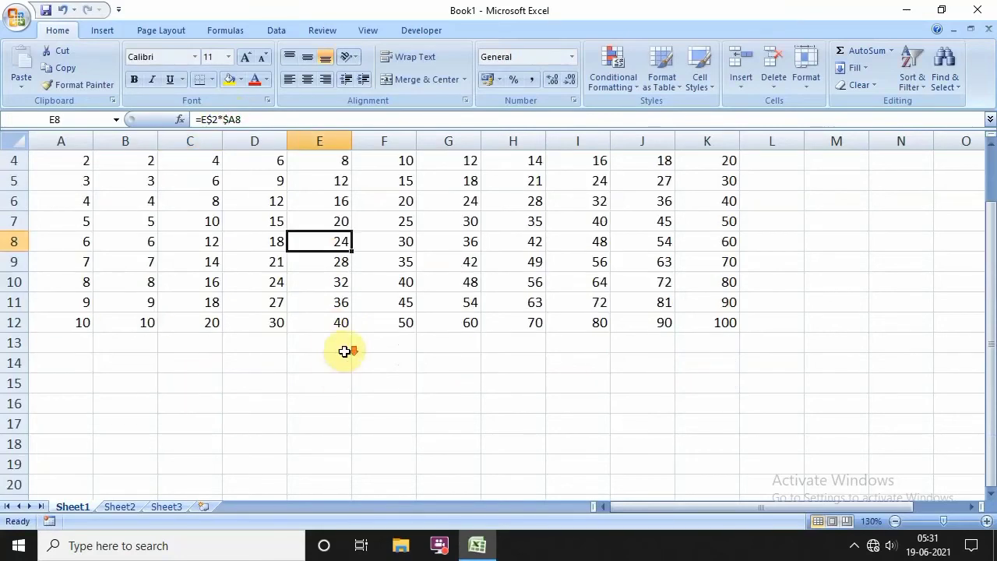
scroll(341, 351, up, 1)
scroll(195, 401, down, 1)
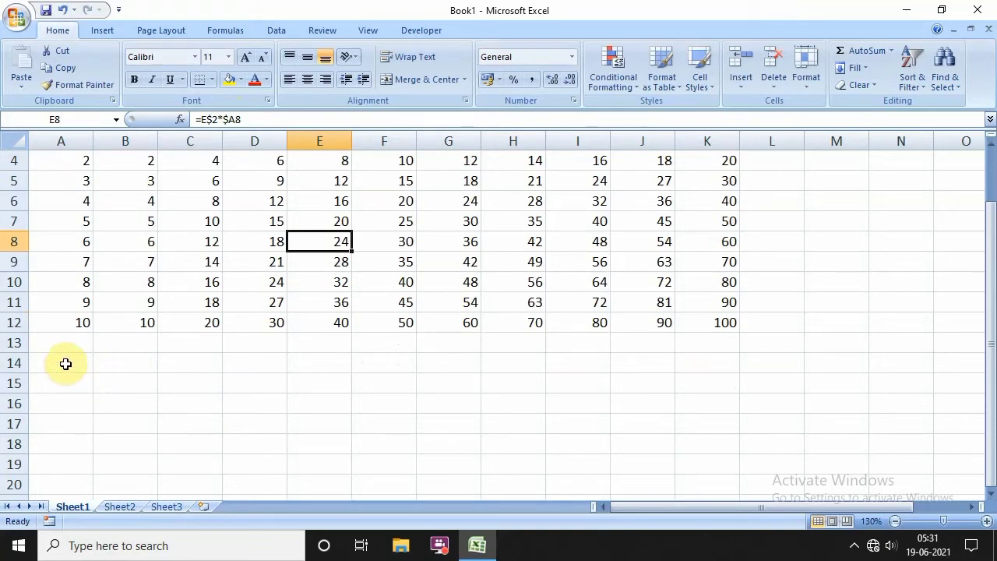
- Enter 11 in B14 and fill it as a series across to K14 (11–20)
click(121, 362)
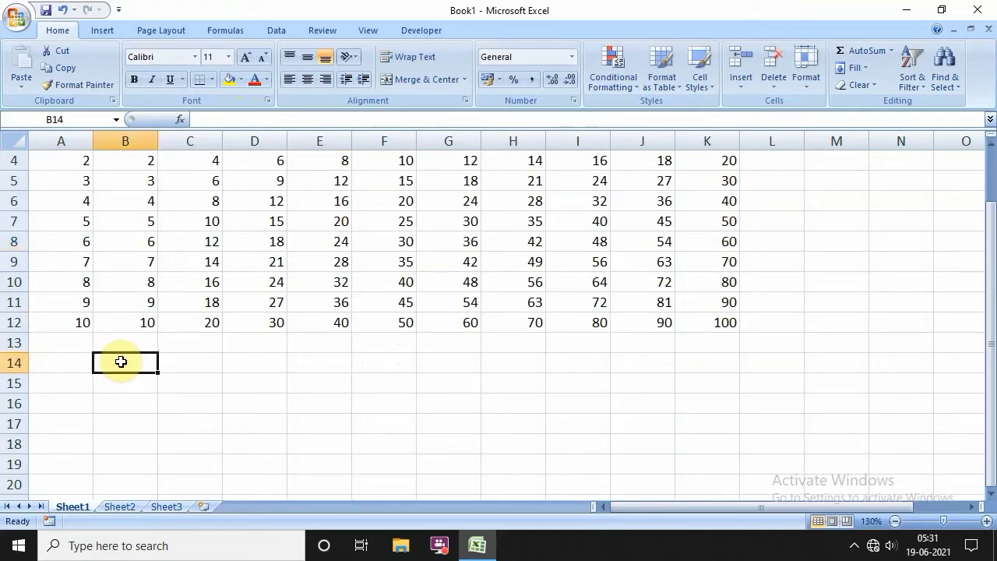
text(11)
drag(158, 373, 719, 373)
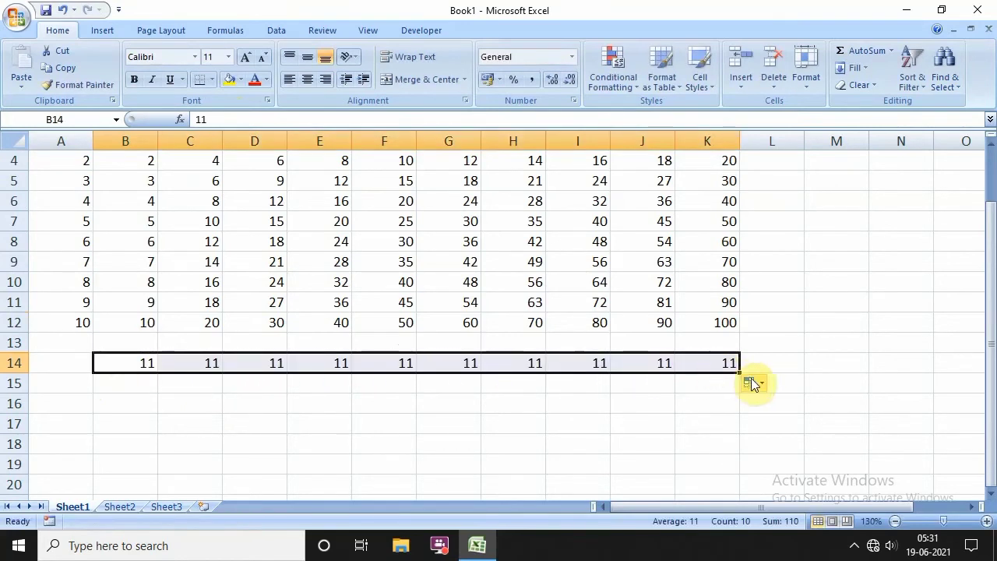
click(753, 382)
click(781, 421)
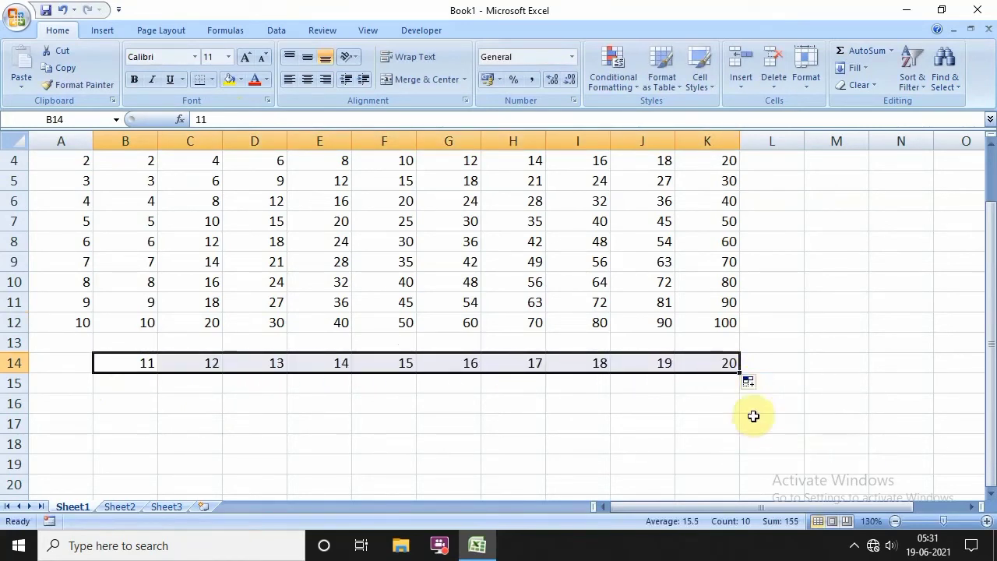
- Enter 1 in A15 and fill it as a series down to A24 (1–10)
click(62, 383)
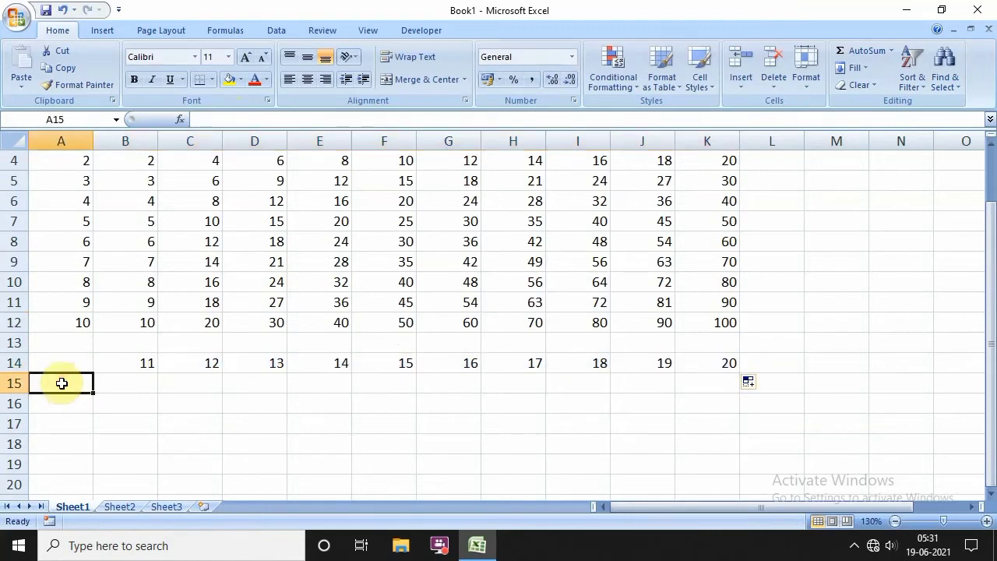
text(1)
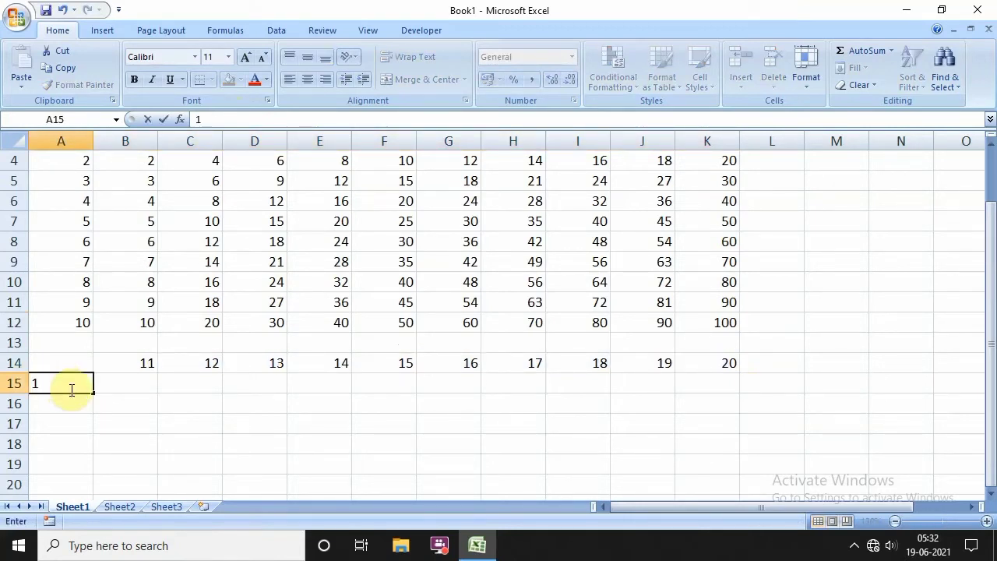
click(69, 402)
click(73, 382)
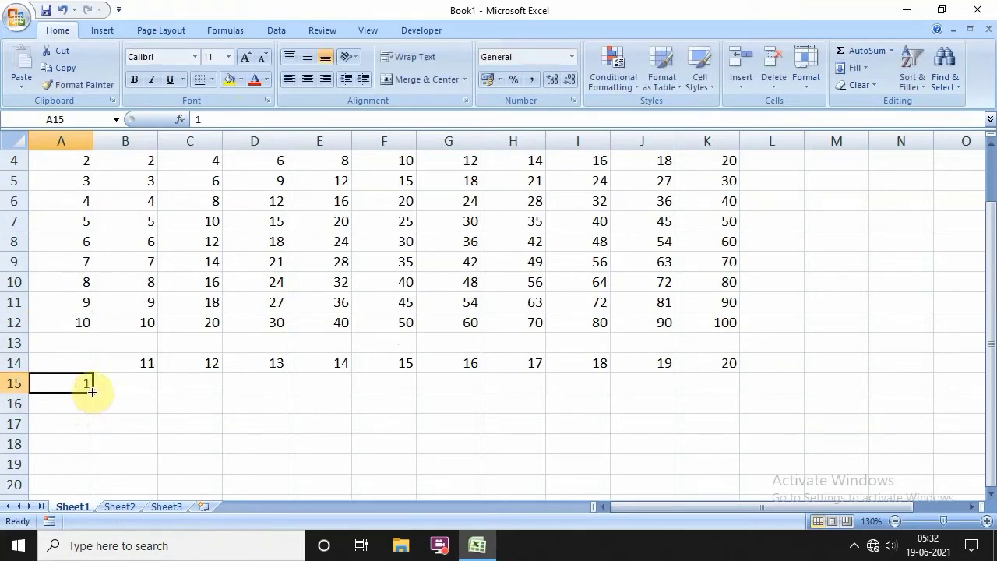
mouse_move(92, 391)
mouse_down()
mouse_move(98, 505)
mouse_move(88, 456)
mouse_up()
click(105, 465)
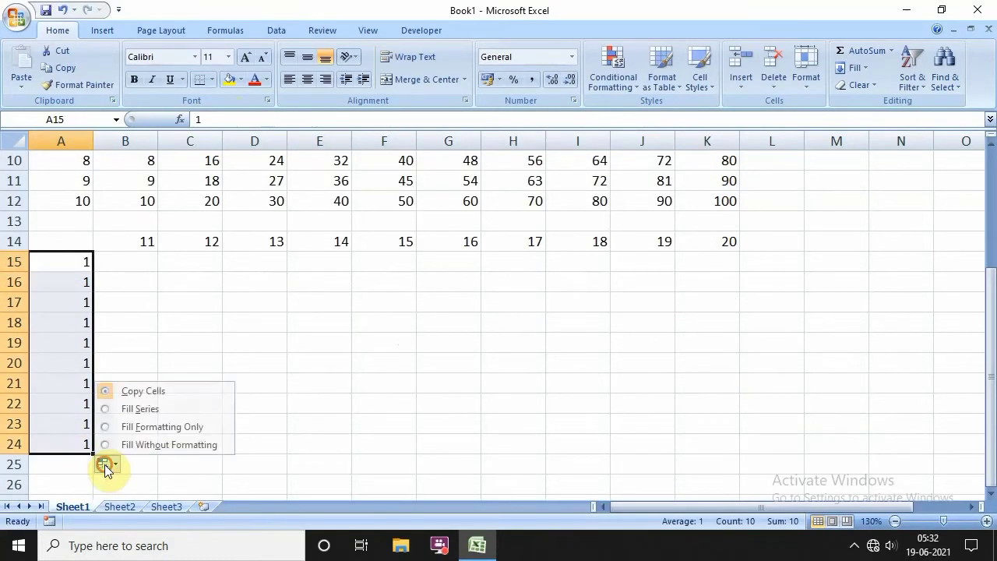
click(124, 410)
click(149, 445)
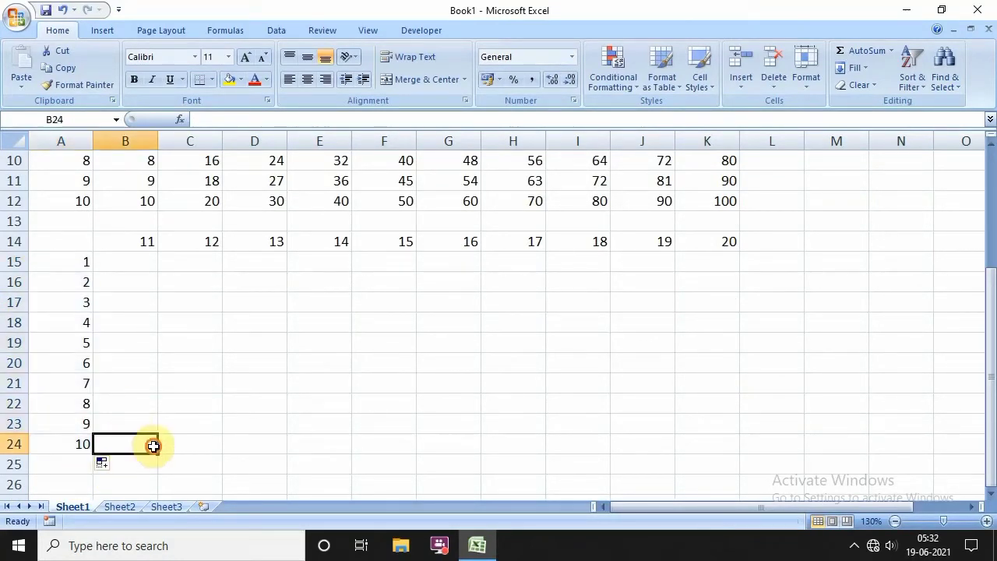
click(125, 260)
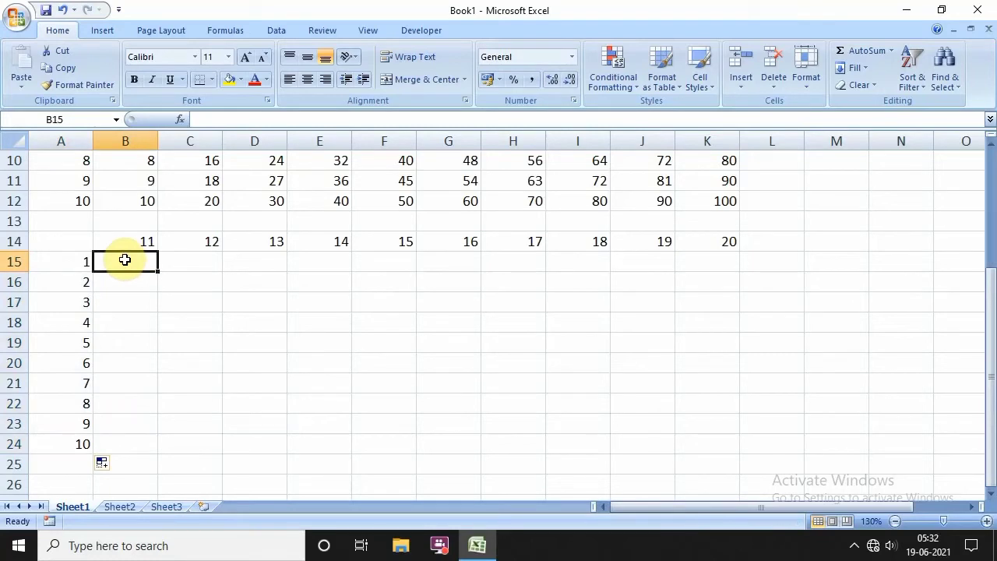
- Enter the formula =B$14*$A15 in B15
text(=)
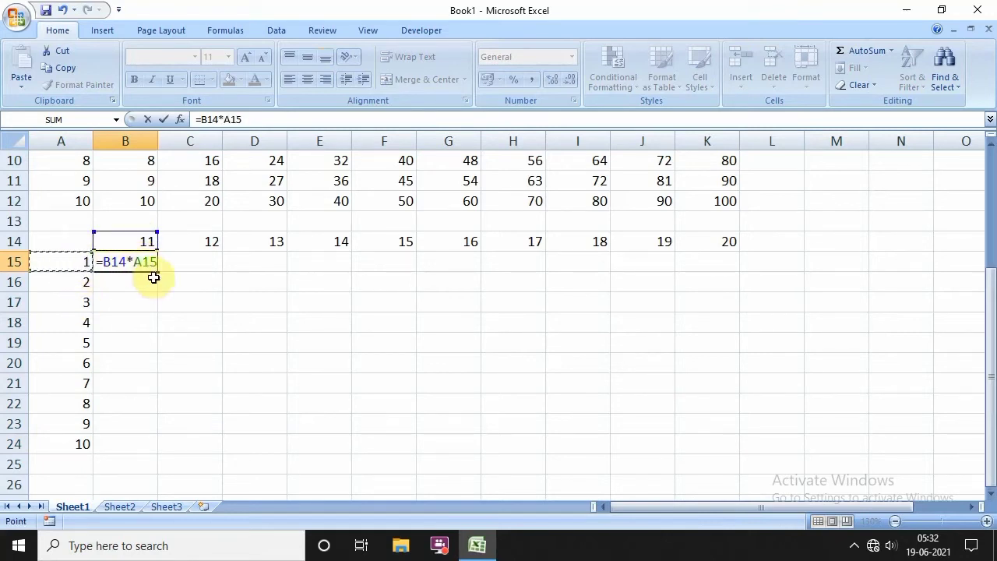
click(14, 241)
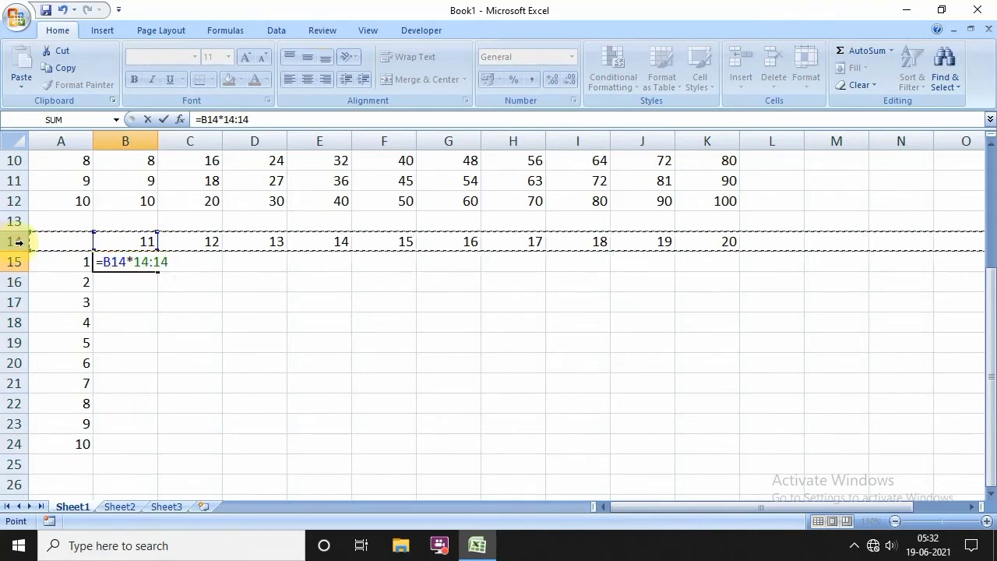
click(62, 140)
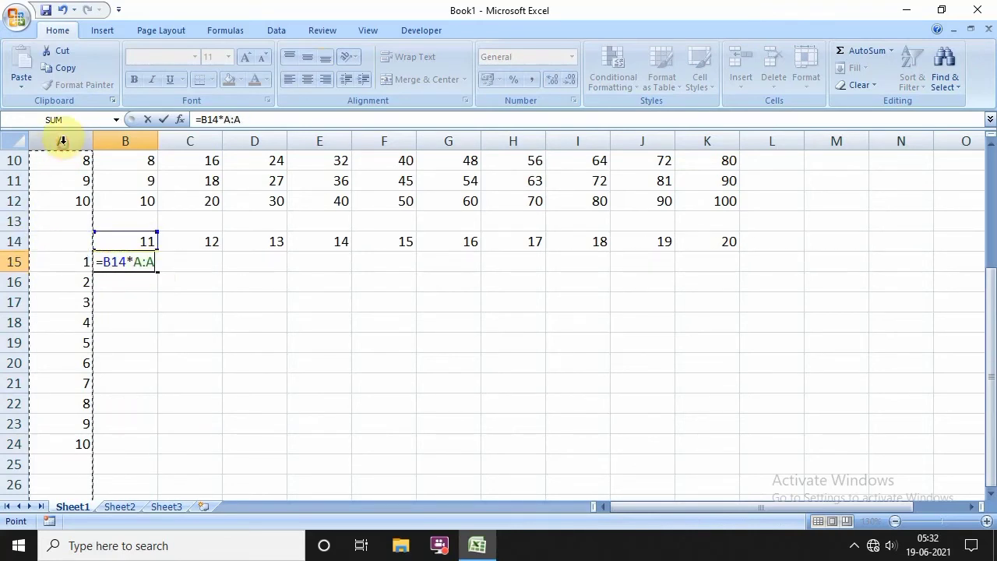
click(14, 239)
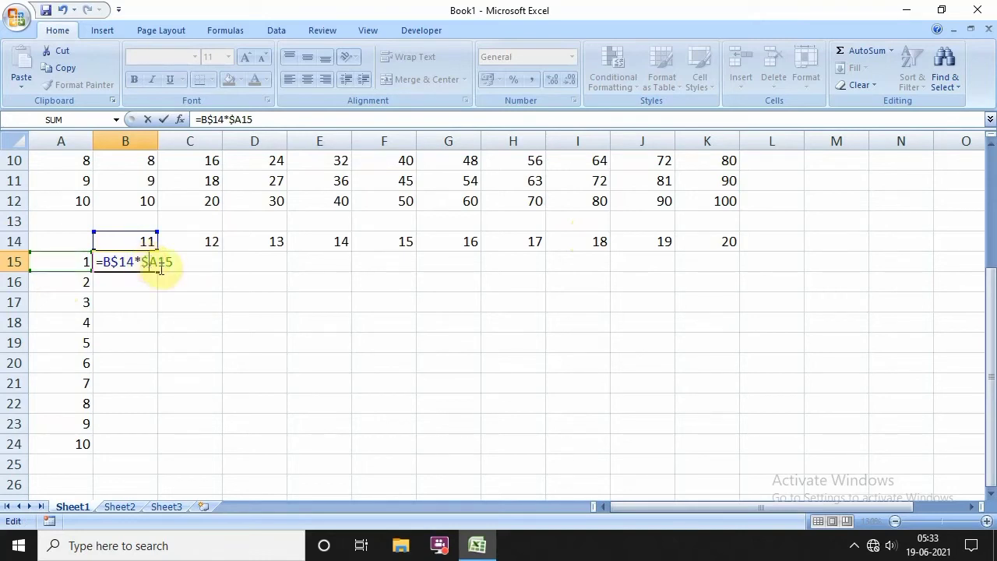
click(174, 262)
key(Return)
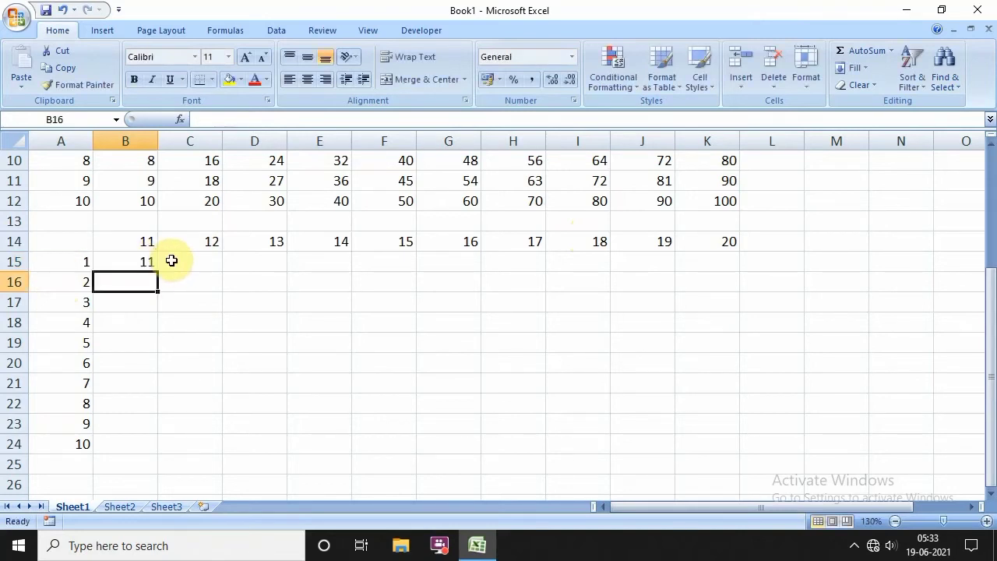
- Fill B15's formula across B15:K24, giving products from 11 up to 200
click(133, 263)
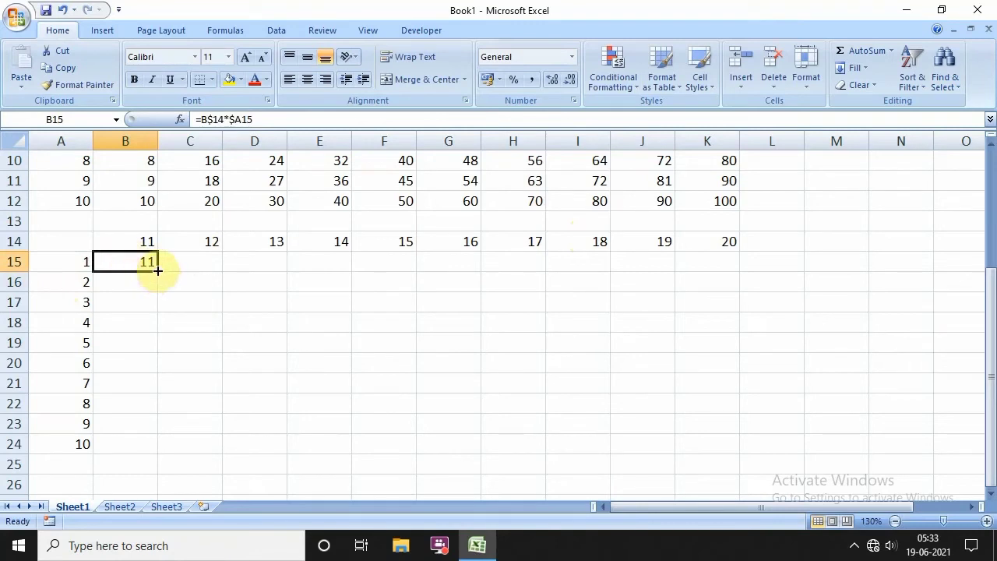
mouse_move(157, 271)
mouse_down()
mouse_move(712, 270)
mouse_move(762, 455)
mouse_up()
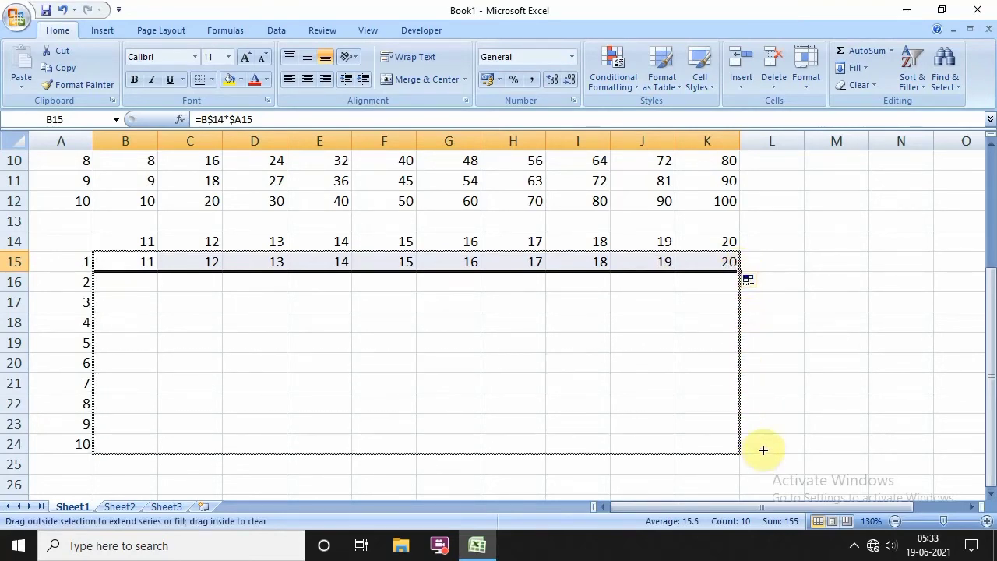
click(830, 346)
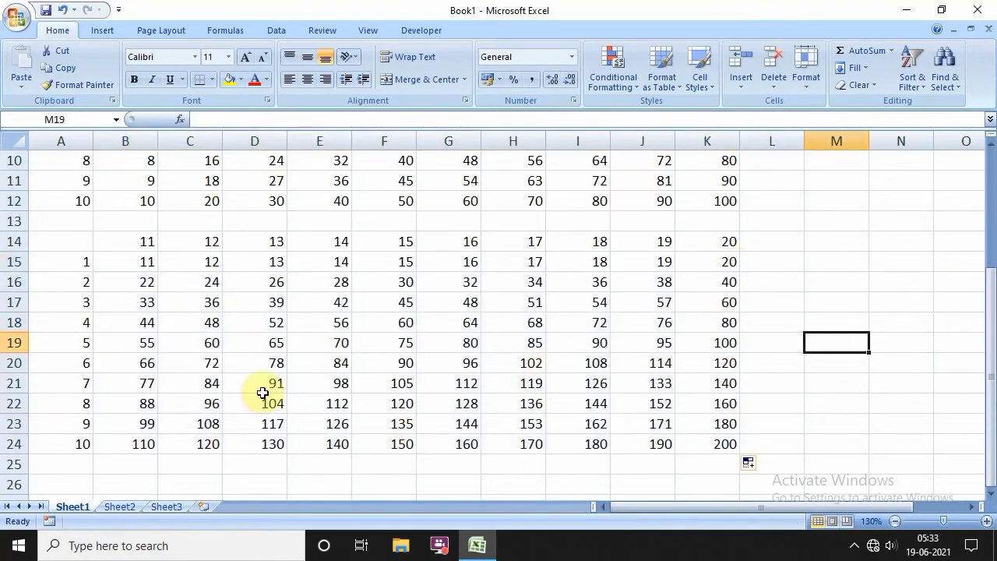
- Hide row 2, which holds the 1–10 header numbers
scroll(299, 332, up, 3)
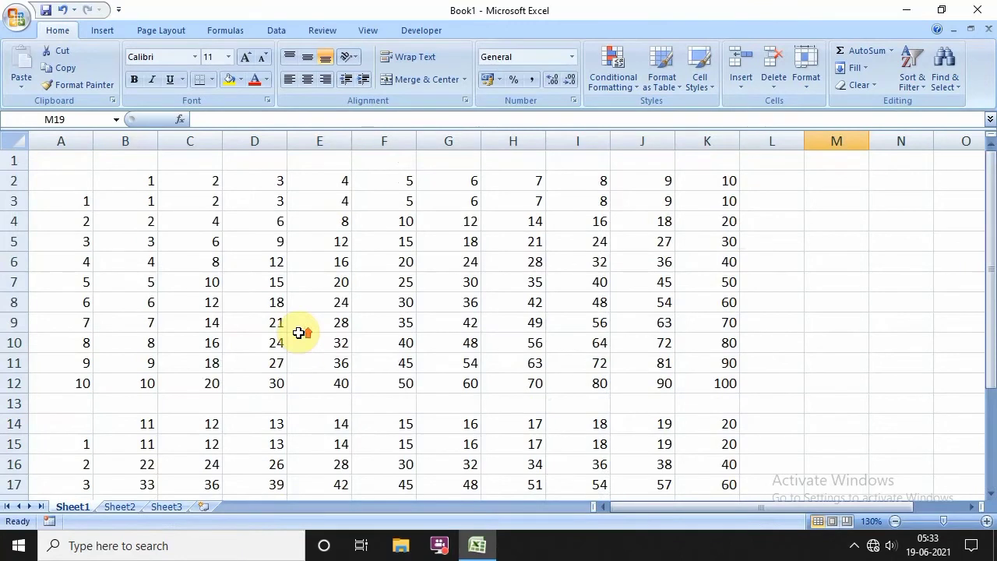
click(13, 180)
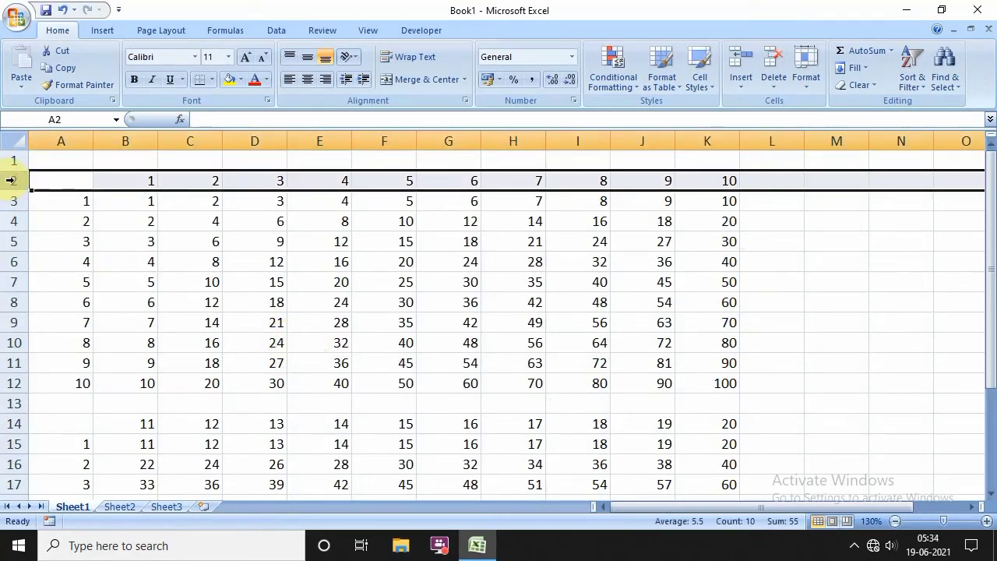
right_click(11, 180)
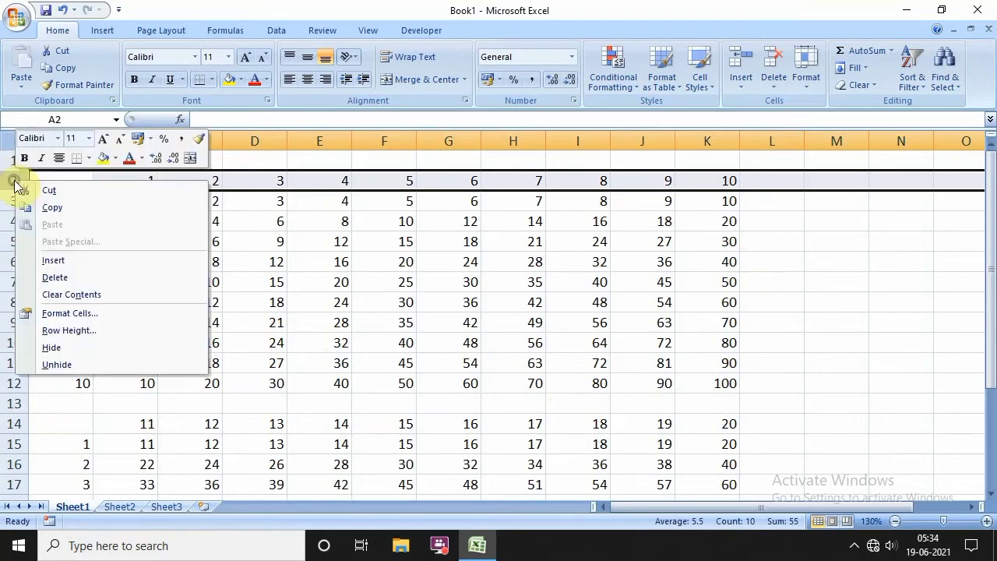
click(76, 346)
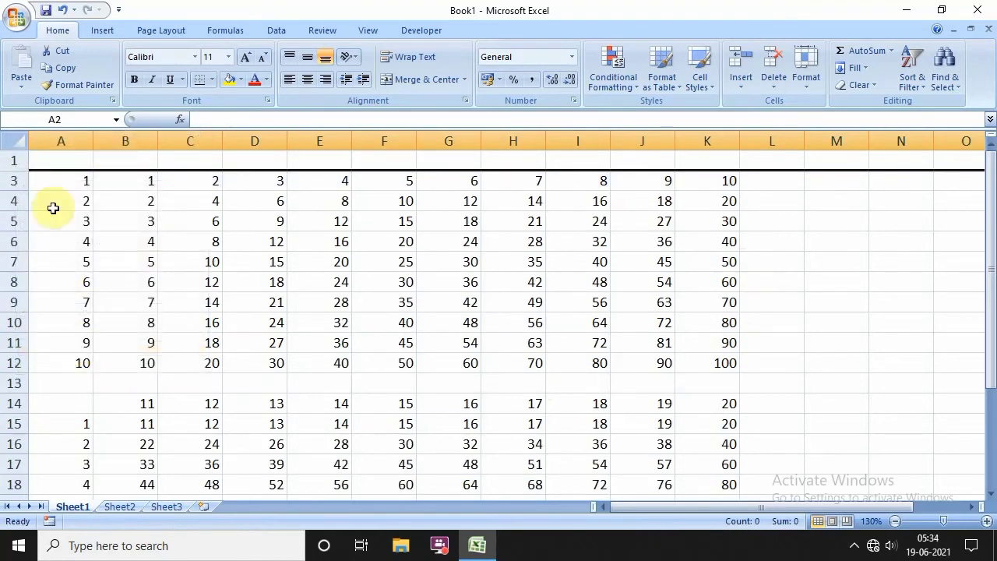
- Hide column A, which holds the row numbers
click(68, 140)
right_click(70, 143)
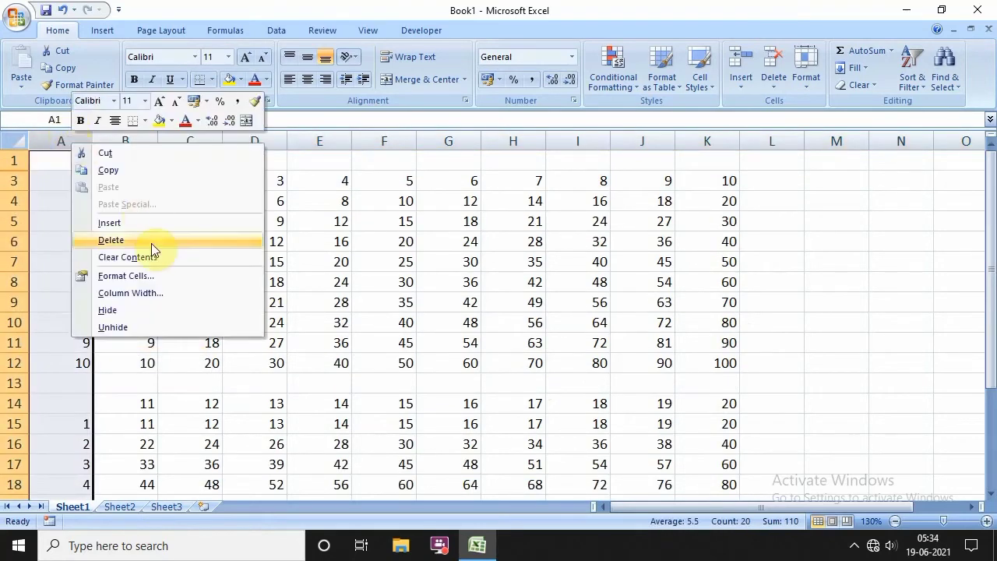
click(129, 310)
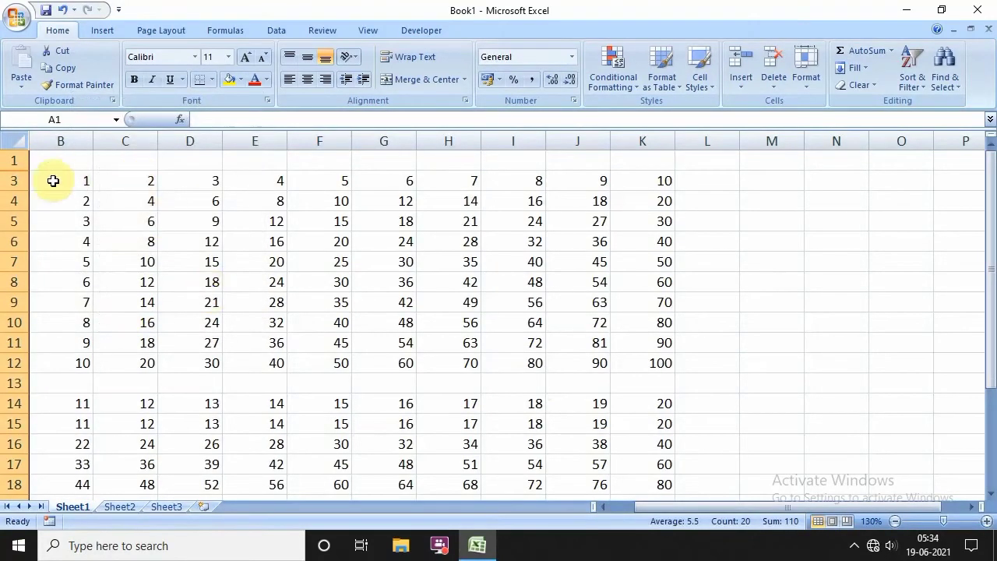
- Apply All Borders to the upper table and the lower table
mouse_move(54, 180)
mouse_down()
mouse_move(557, 355)
mouse_move(652, 356)
mouse_up()
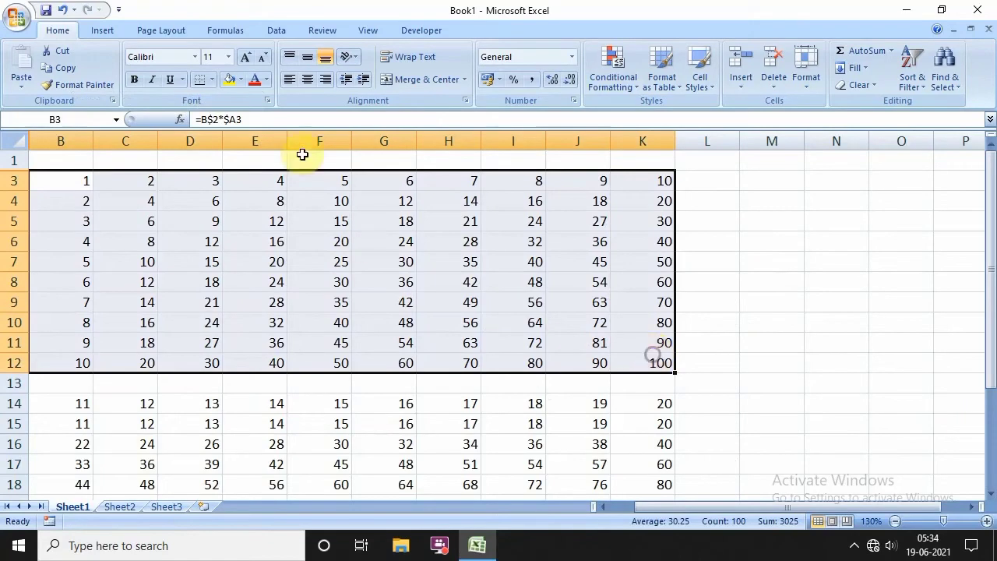
click(216, 80)
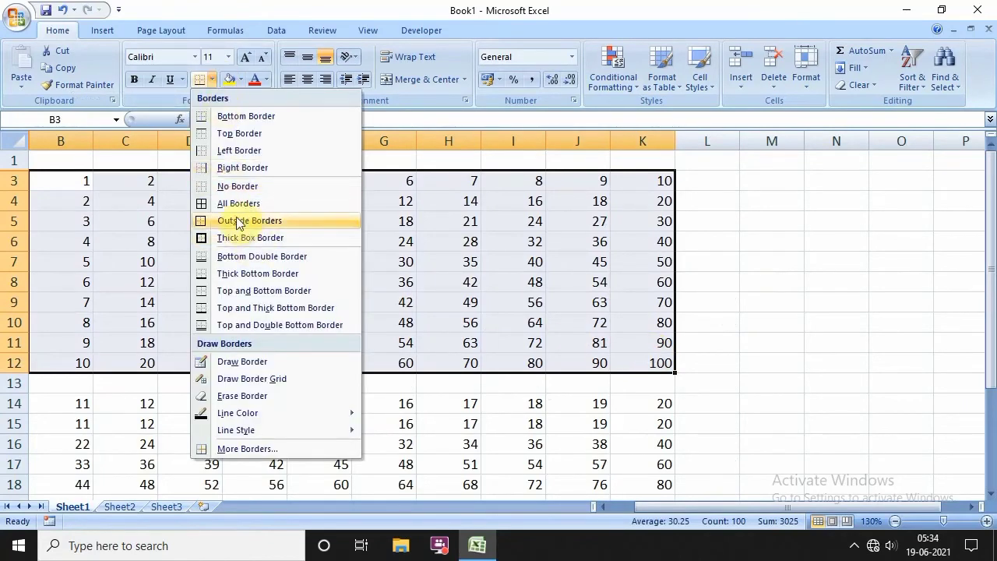
click(229, 202)
click(159, 353)
scroll(164, 353, down, 2)
scroll(152, 353, down, 2)
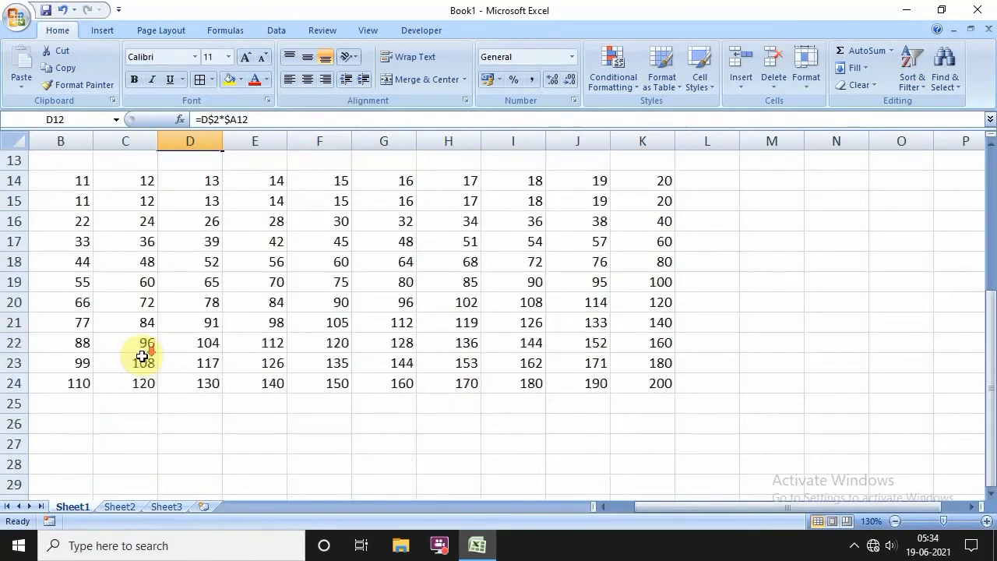
mouse_move(70, 180)
mouse_down()
mouse_move(226, 255)
mouse_move(637, 382)
mouse_up()
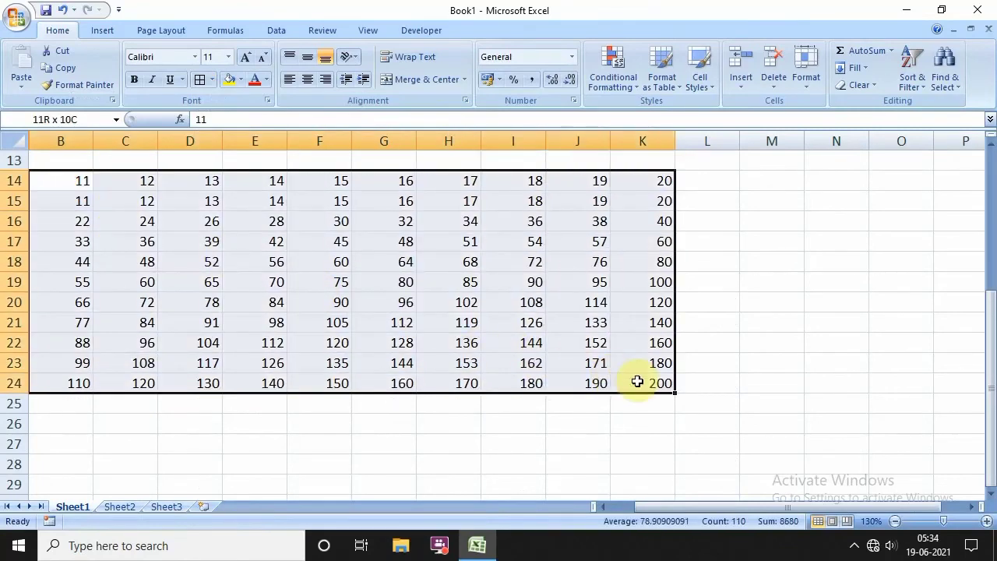
click(201, 79)
click(174, 237)
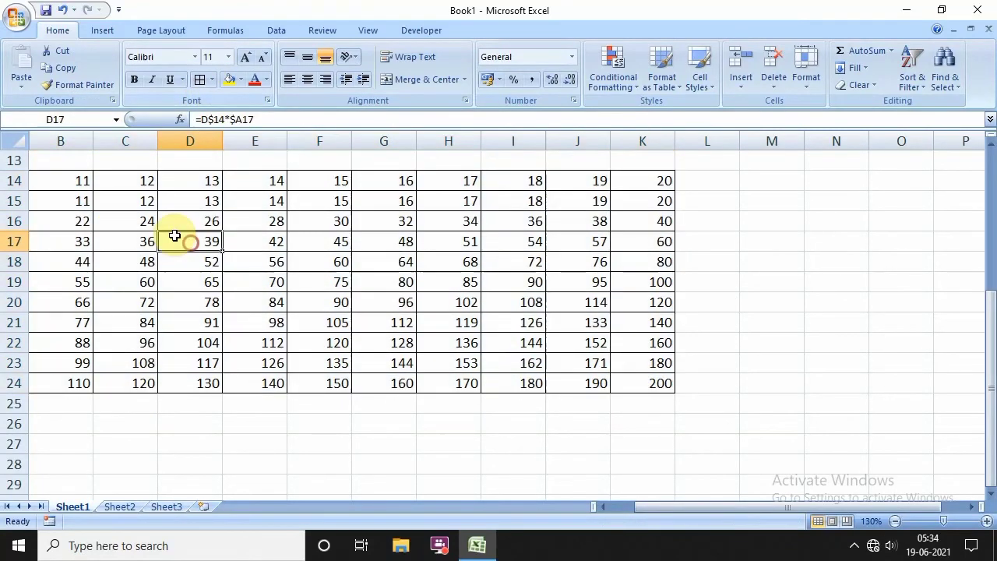
- Hide the duplicate row 14 and spot-check the formulas in F22, E7 and F9
click(7, 181)
right_click(7, 181)
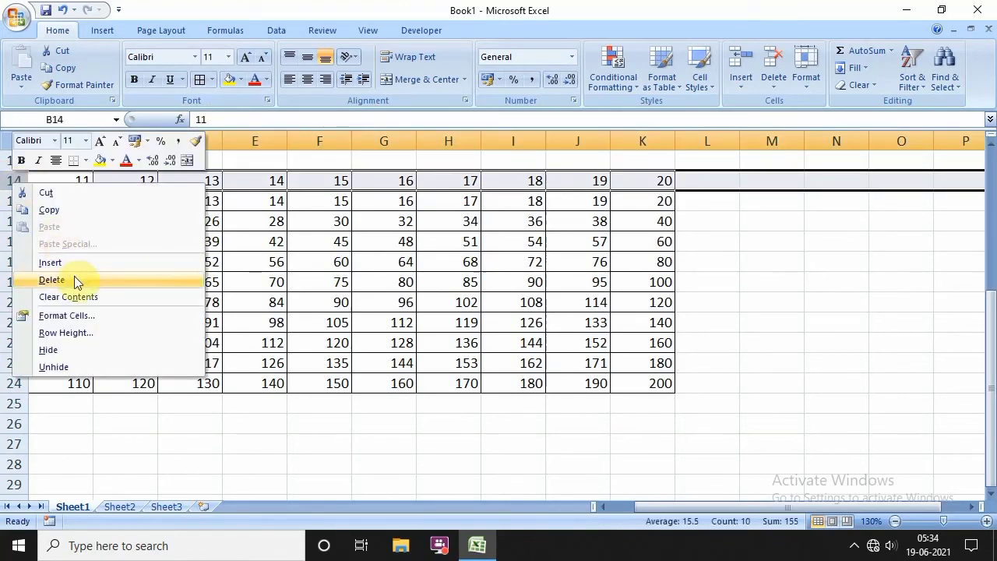
click(87, 351)
click(288, 327)
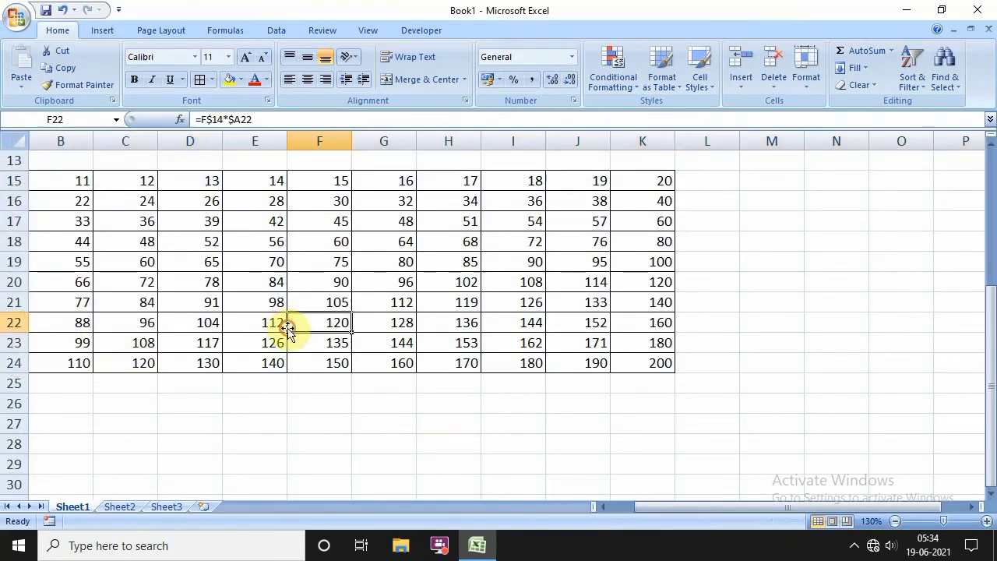
scroll(288, 330, up, 4)
click(260, 263)
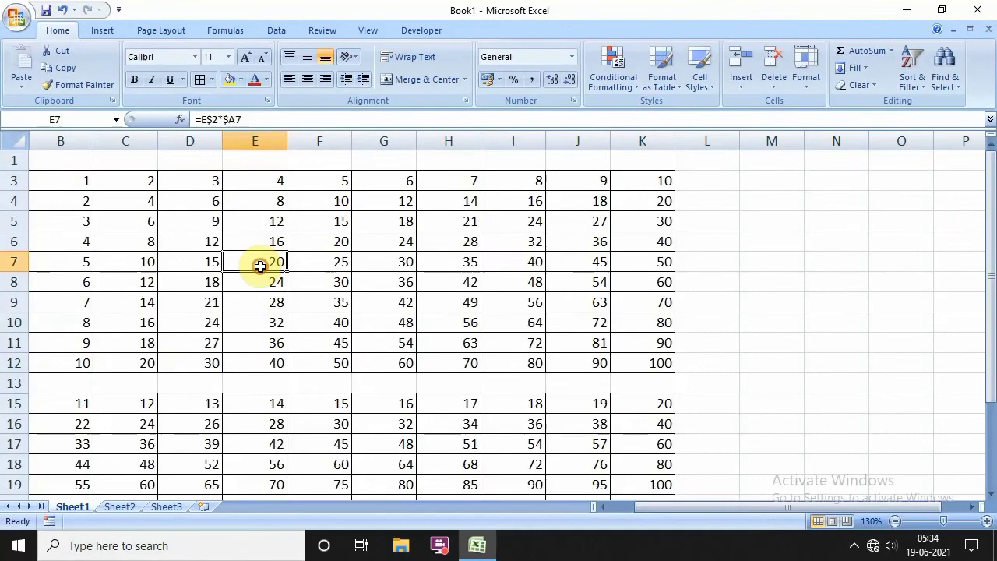
click(324, 300)
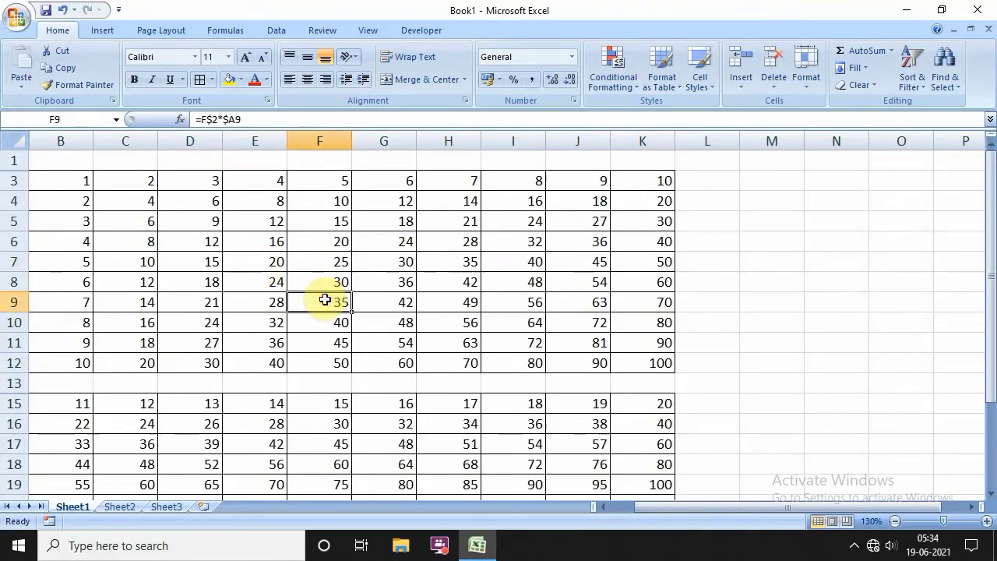
key(ctrl+F2)
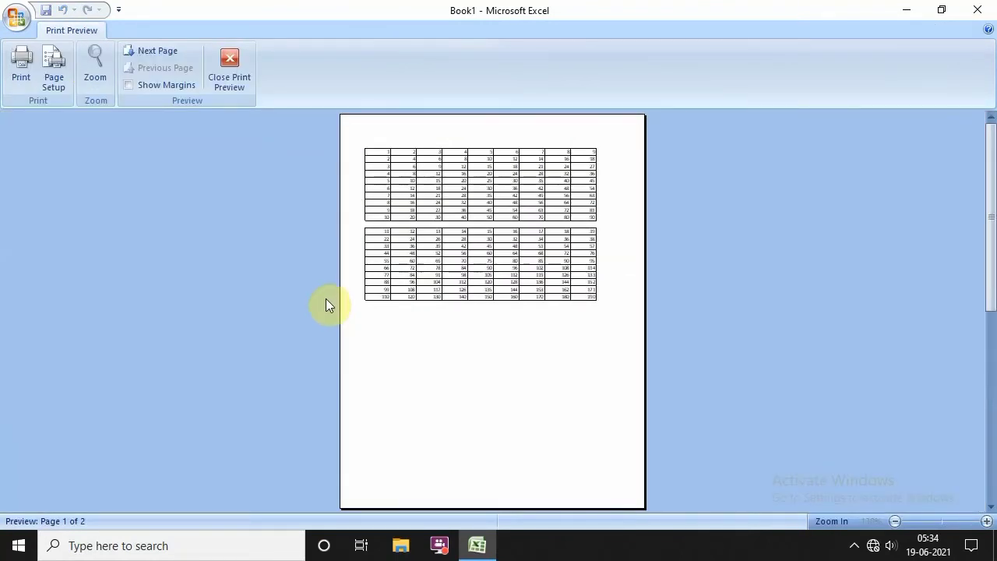
click(473, 350)
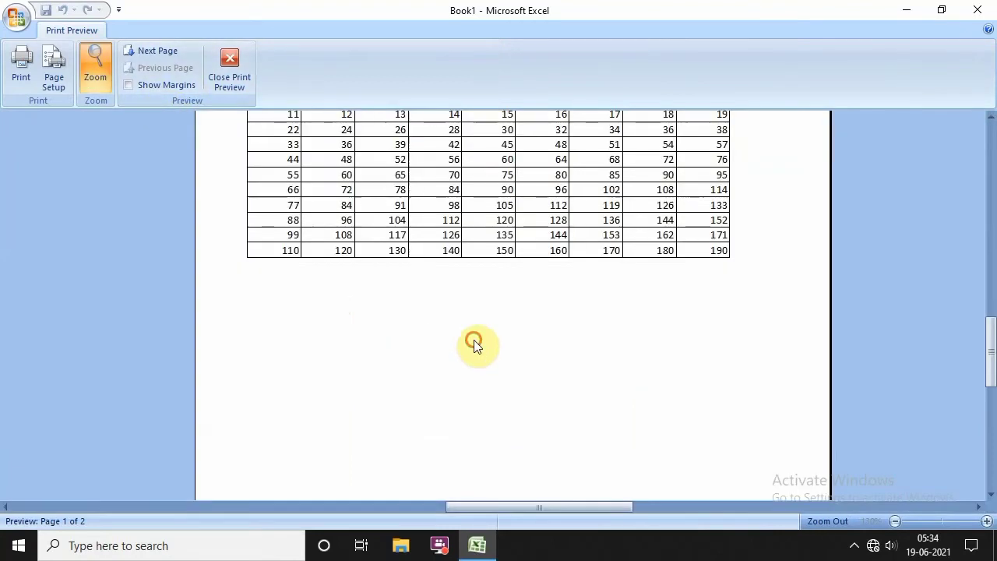
scroll(563, 366, up, 3)
scroll(562, 378, up, 3)
scroll(641, 373, down, 3)
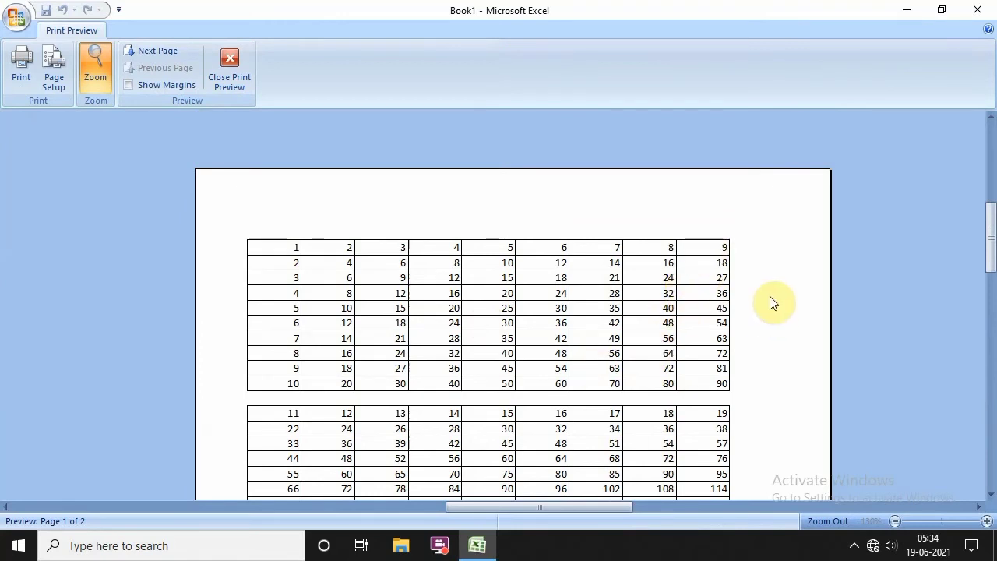
scroll(770, 303, down, 3)
scroll(721, 208, down, 1)
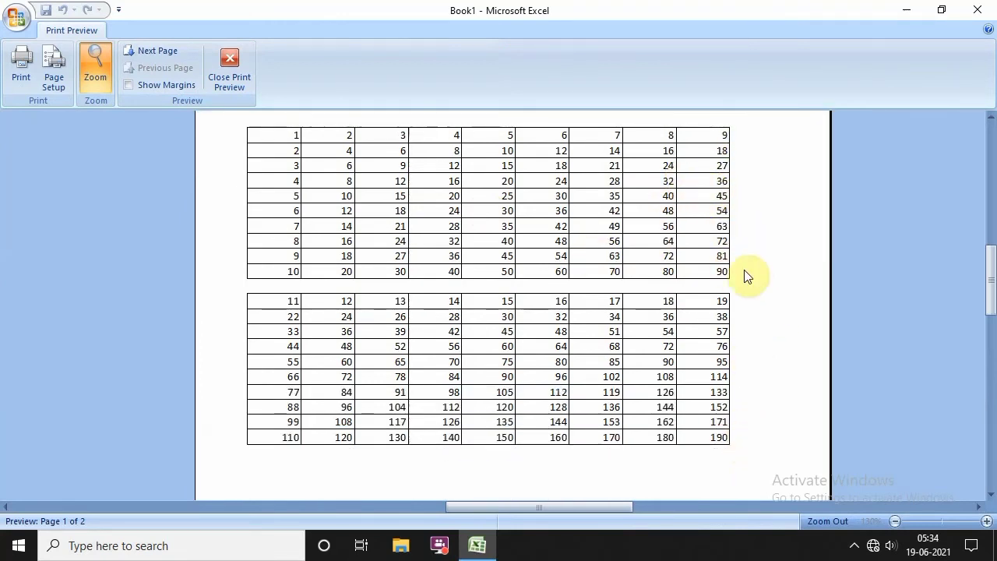
scroll(756, 341, up, 1)
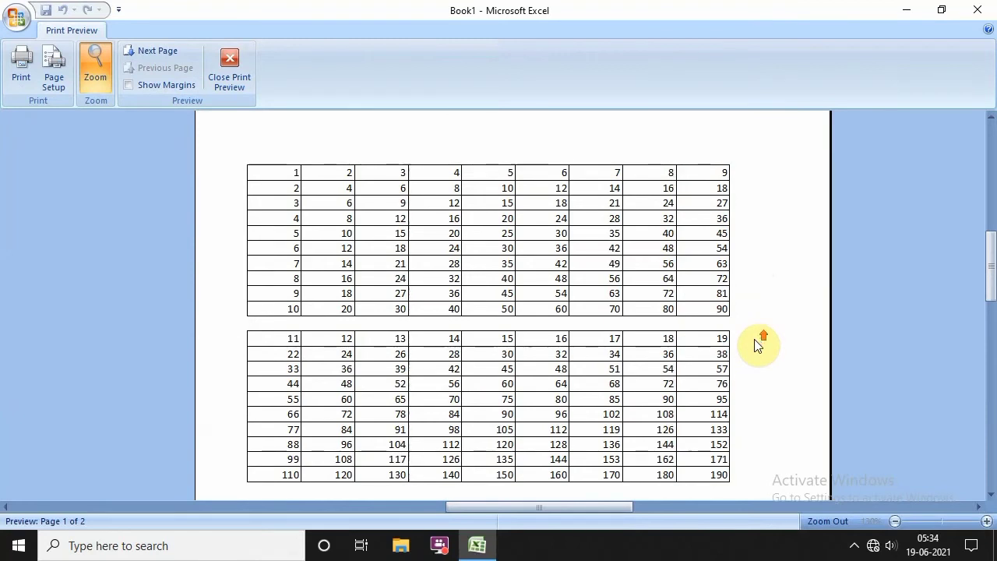
scroll(754, 339, down, 2)
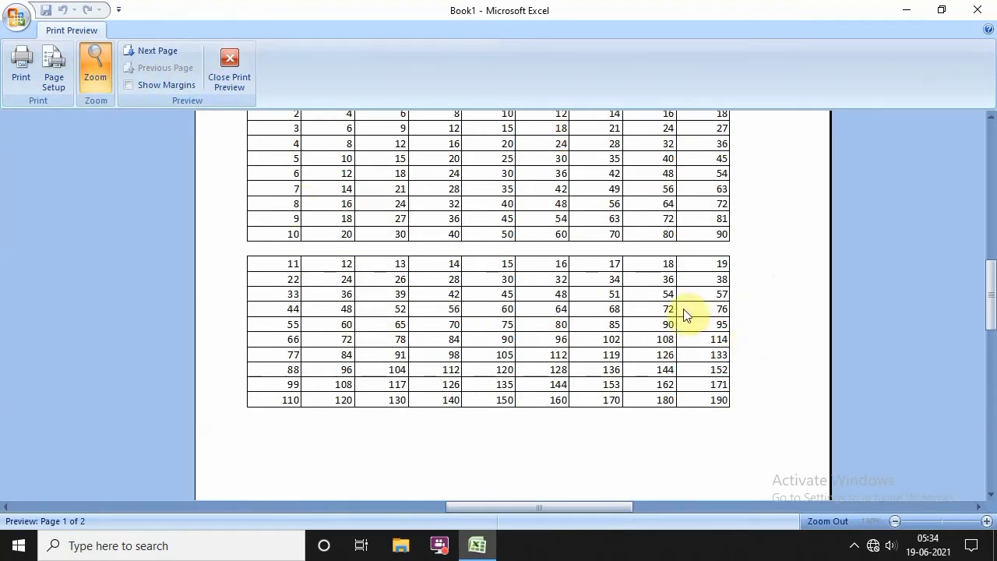
click(231, 62)
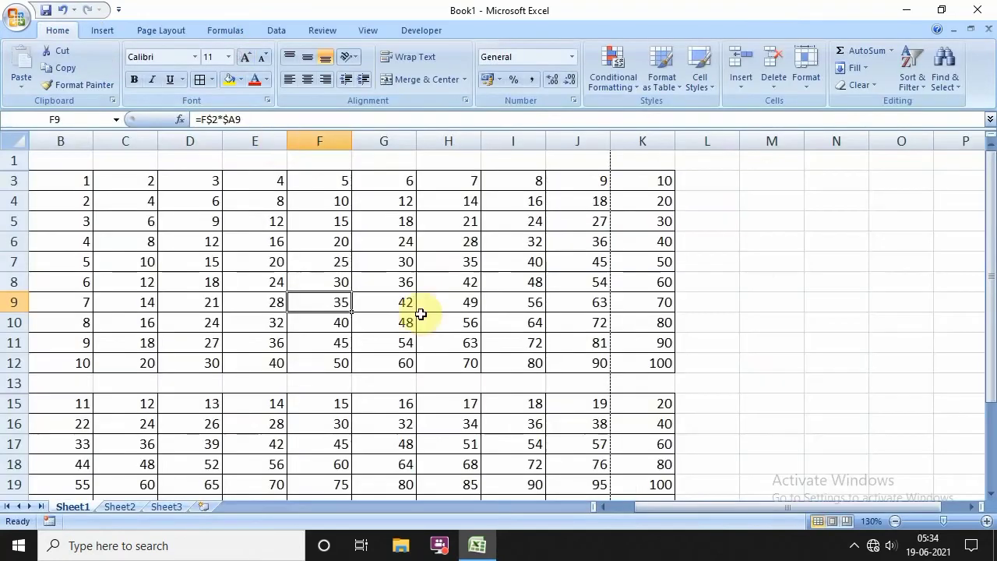
click(459, 257)
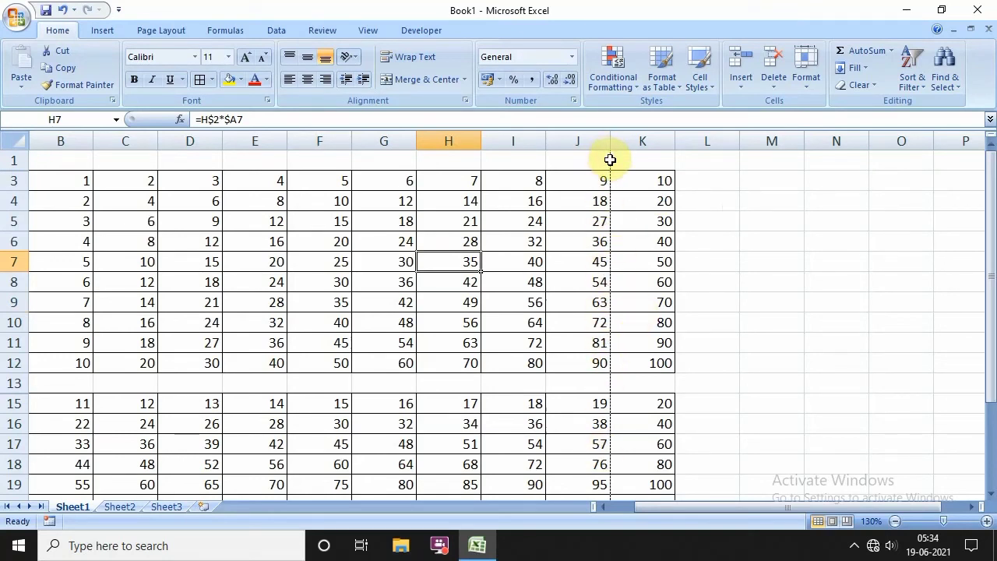
click(534, 221)
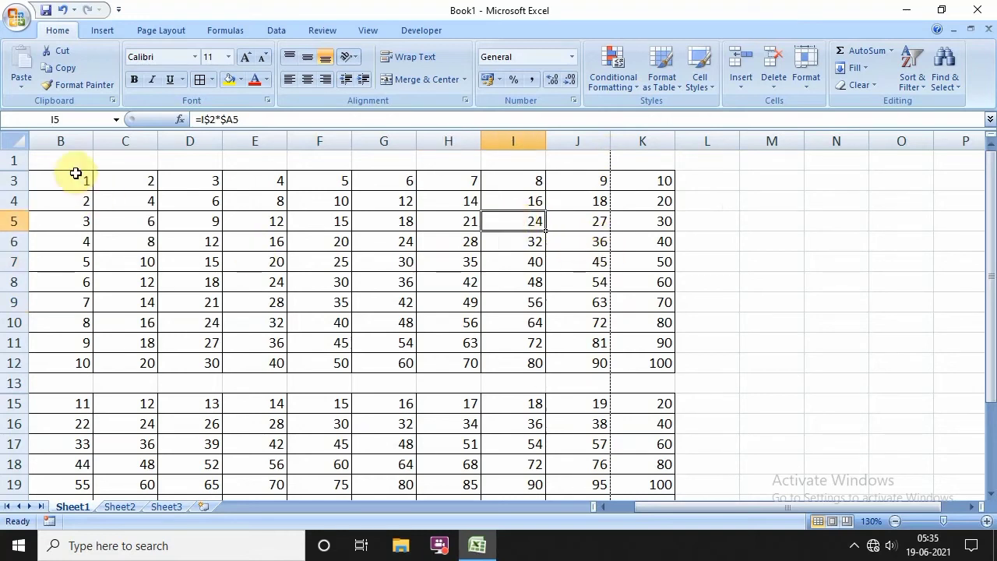
drag(78, 178, 646, 180)
click(584, 226)
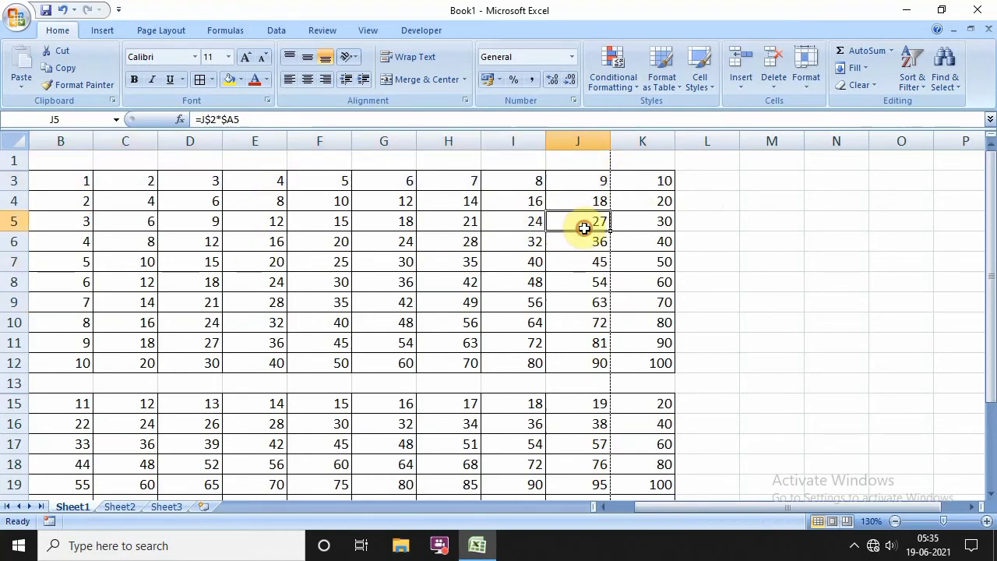
click(612, 160)
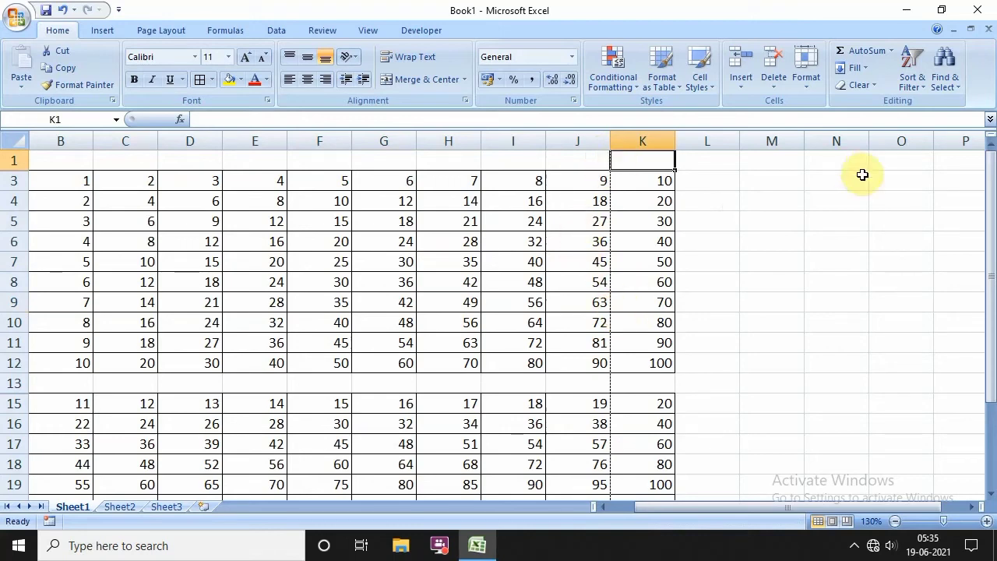
- Apply Narrow page margins from Page Layout
click(143, 32)
click(125, 74)
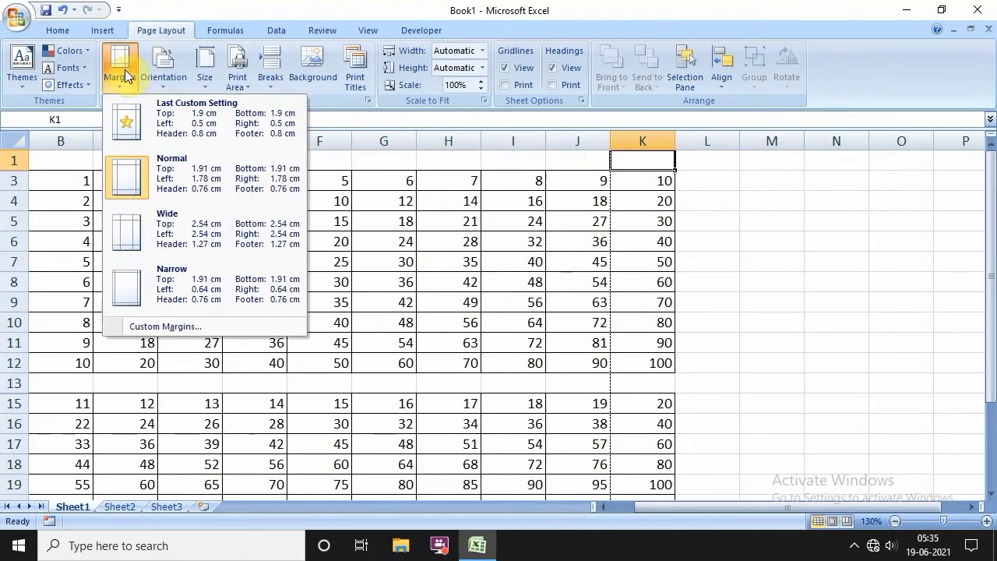
click(207, 296)
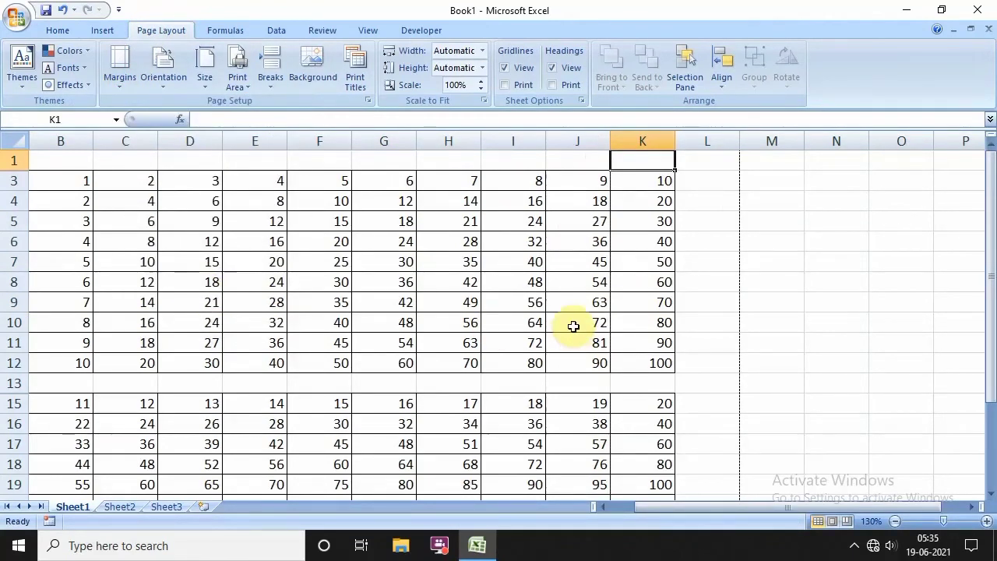
click(403, 288)
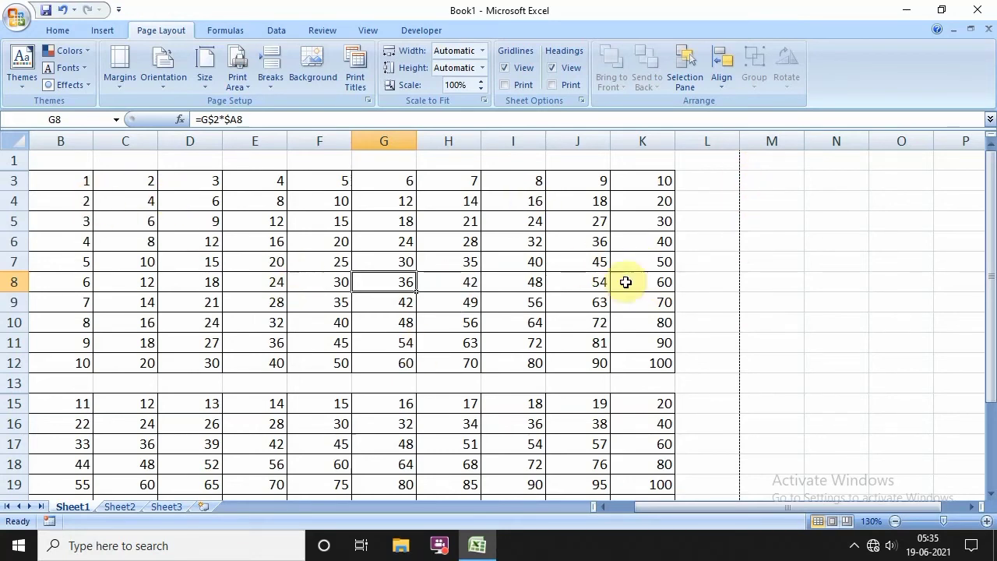
- Set the paper size to A4 so the page break falls after column K
click(205, 78)
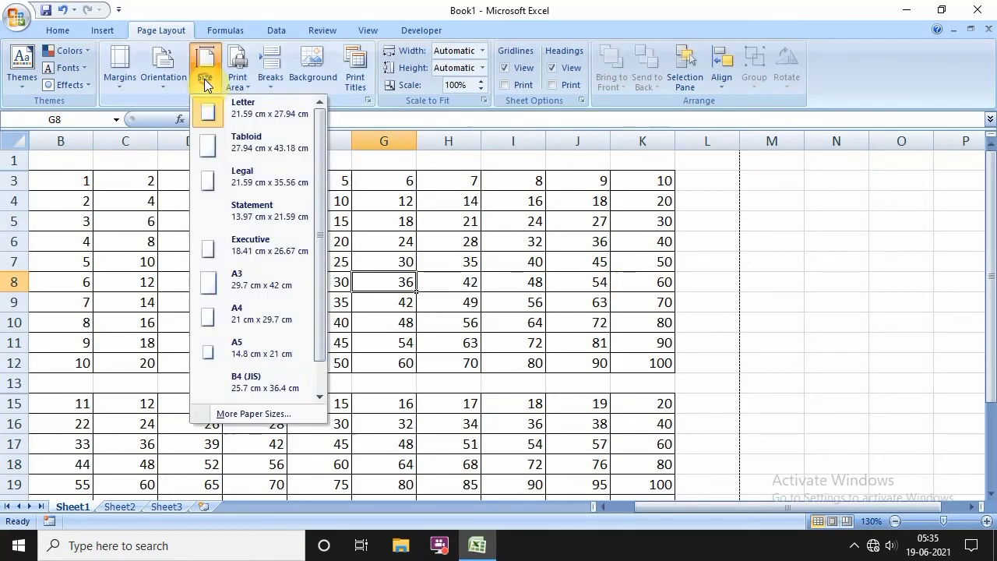
click(248, 318)
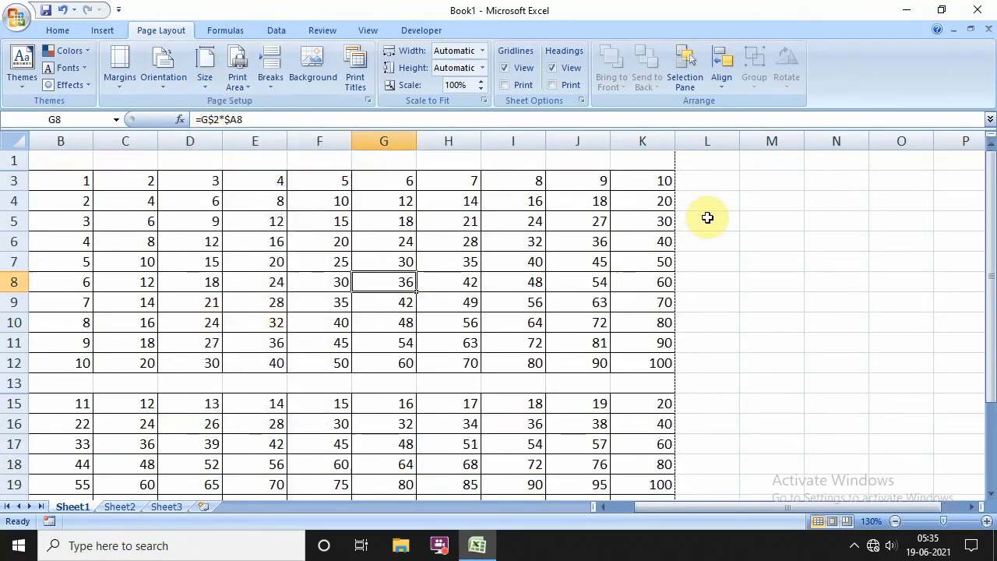
scroll(707, 217, down, 3)
scroll(708, 220, down, 2)
scroll(708, 220, down, 5)
scroll(709, 223, down, 4)
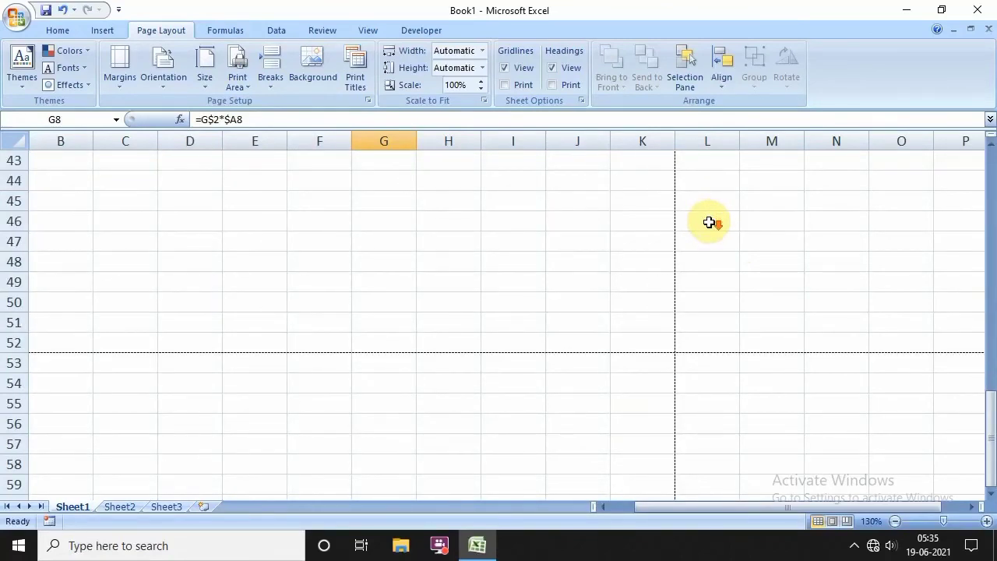
scroll(709, 222, up, 8)
scroll(709, 223, up, 1)
scroll(709, 222, up, 2)
scroll(708, 222, up, 1)
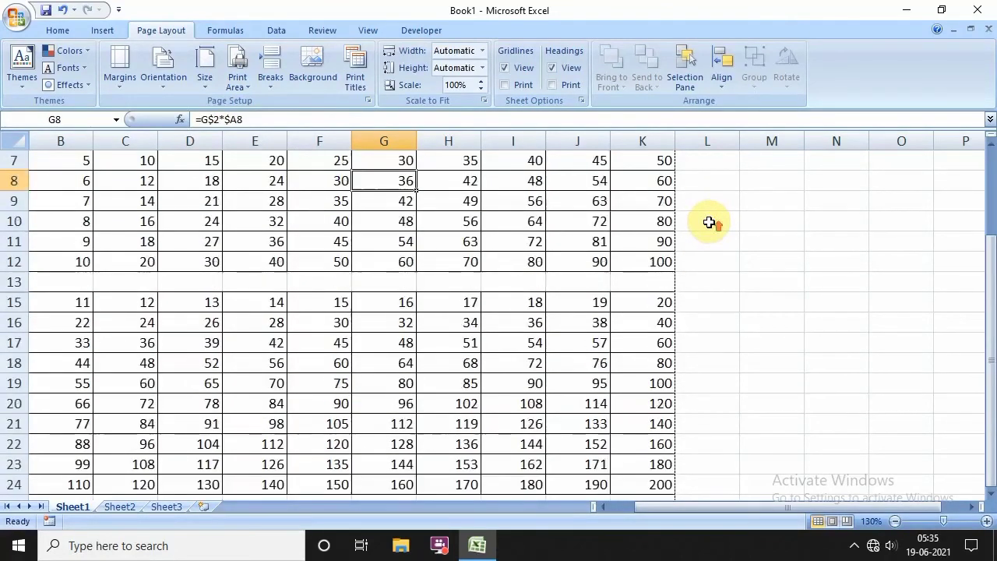
scroll(709, 223, up, 2)
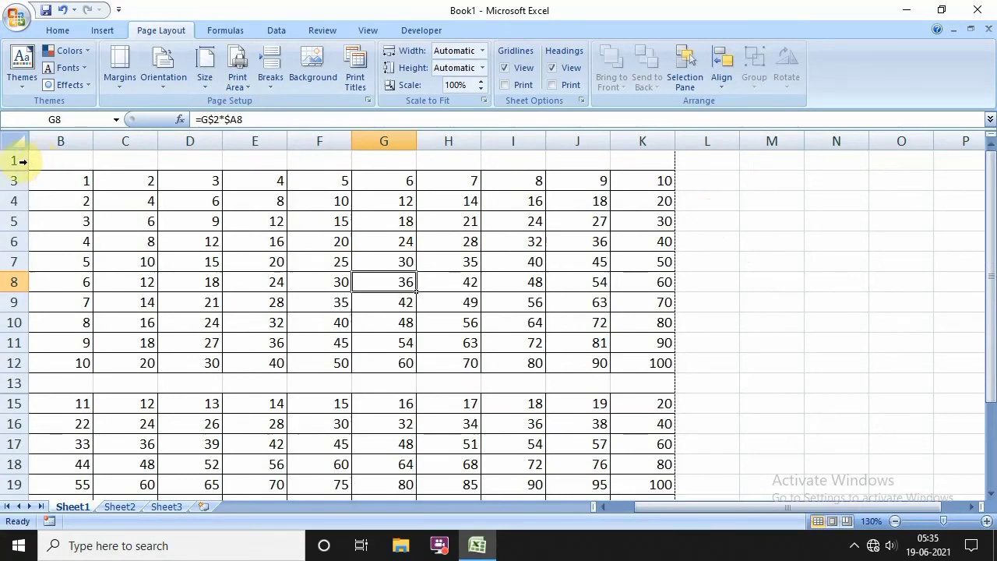
- Merge and centre B1:K1 and type the title SONU
drag(47, 161, 651, 163)
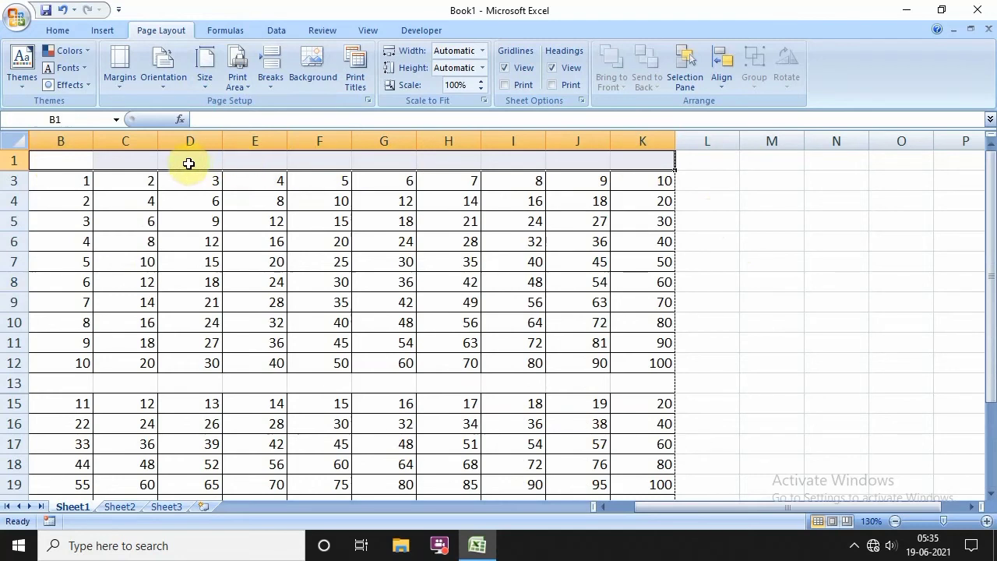
click(68, 33)
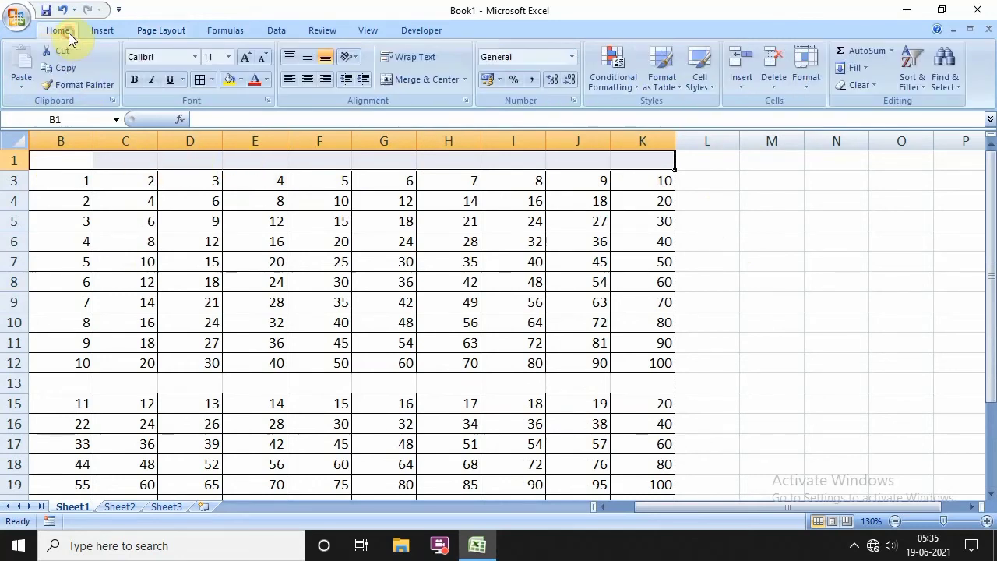
click(400, 81)
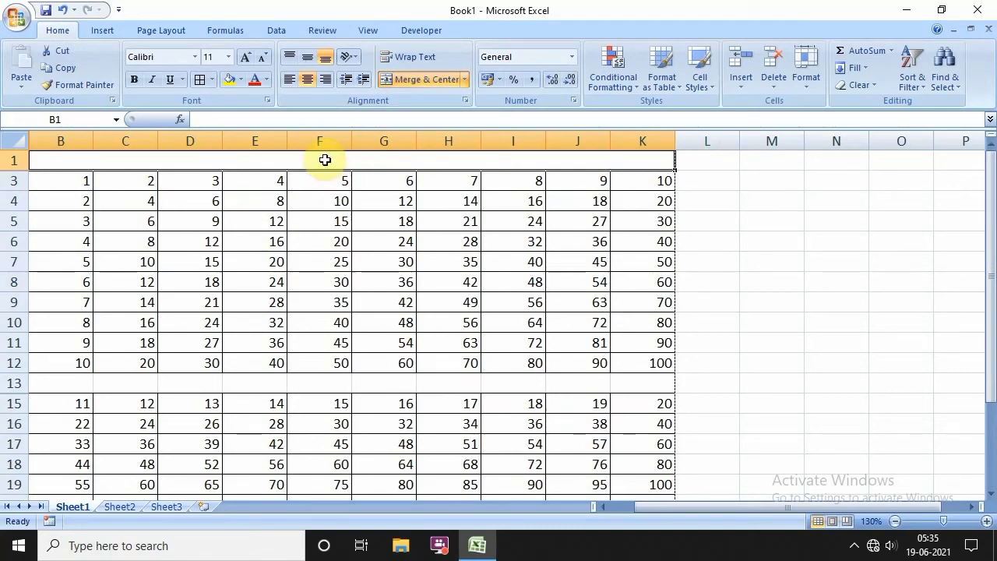
text(SONU)
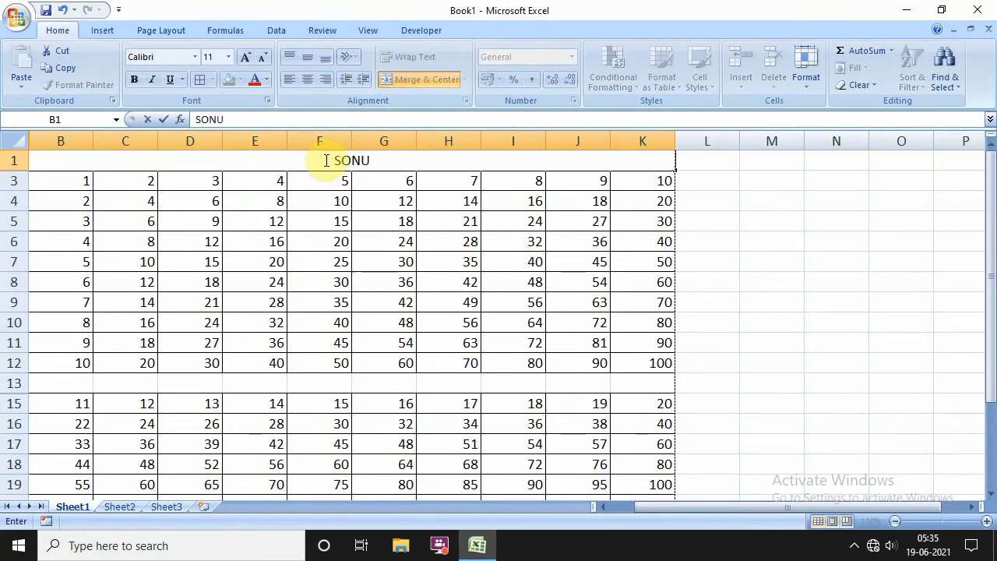
- Format the SONU title at 16 pt and italic
drag(413, 161, 296, 161)
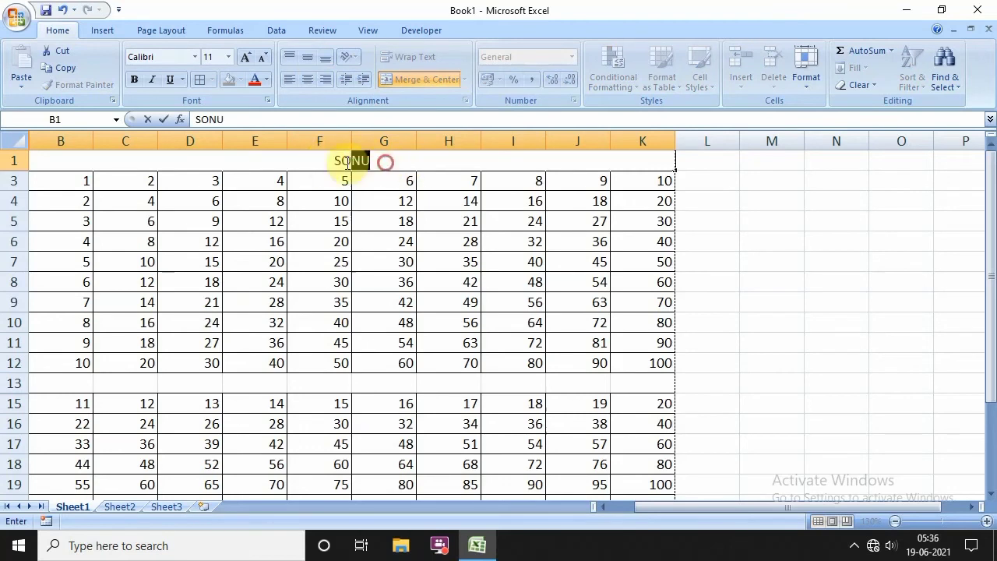
click(244, 58)
click(244, 58)
click(244, 58)
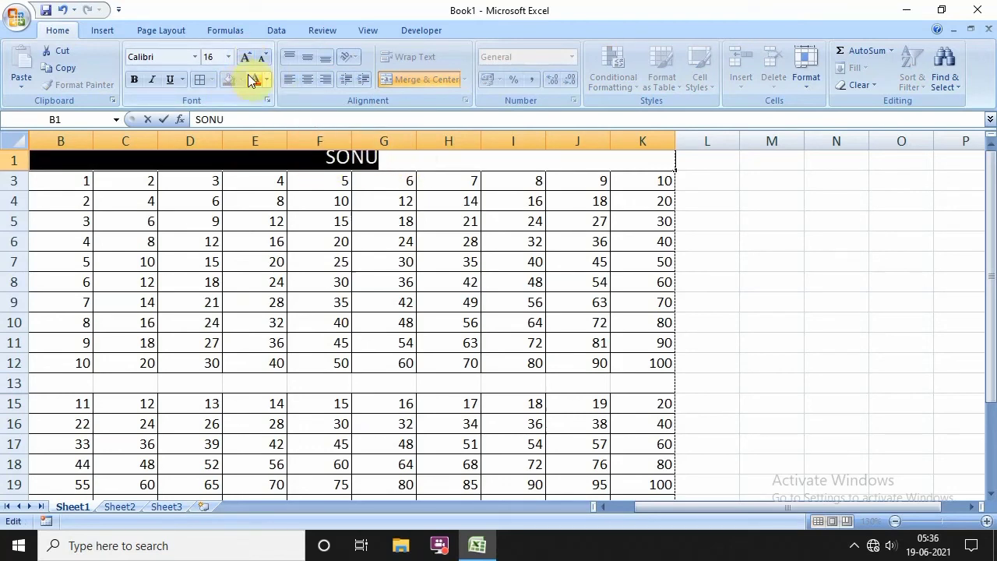
click(154, 80)
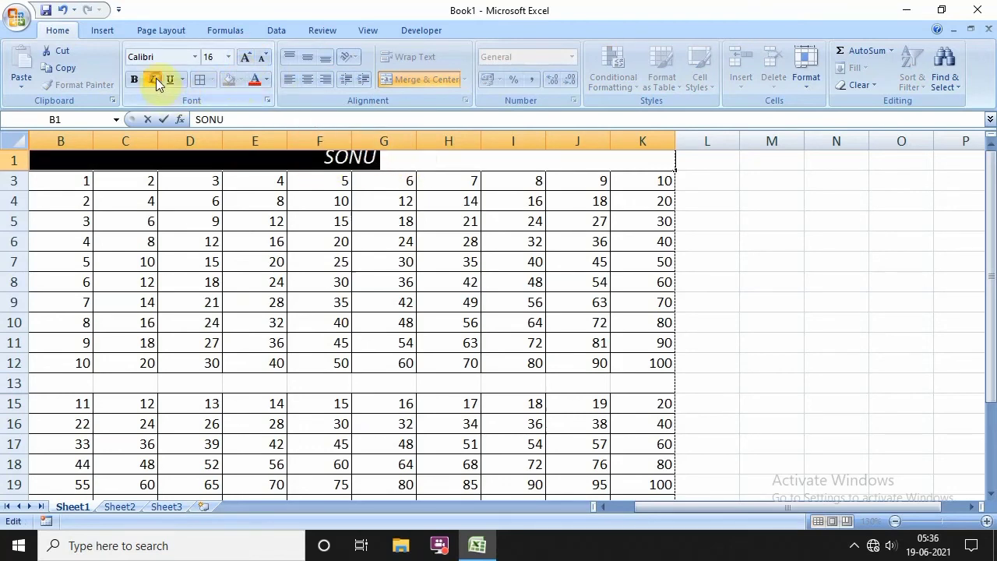
click(411, 165)
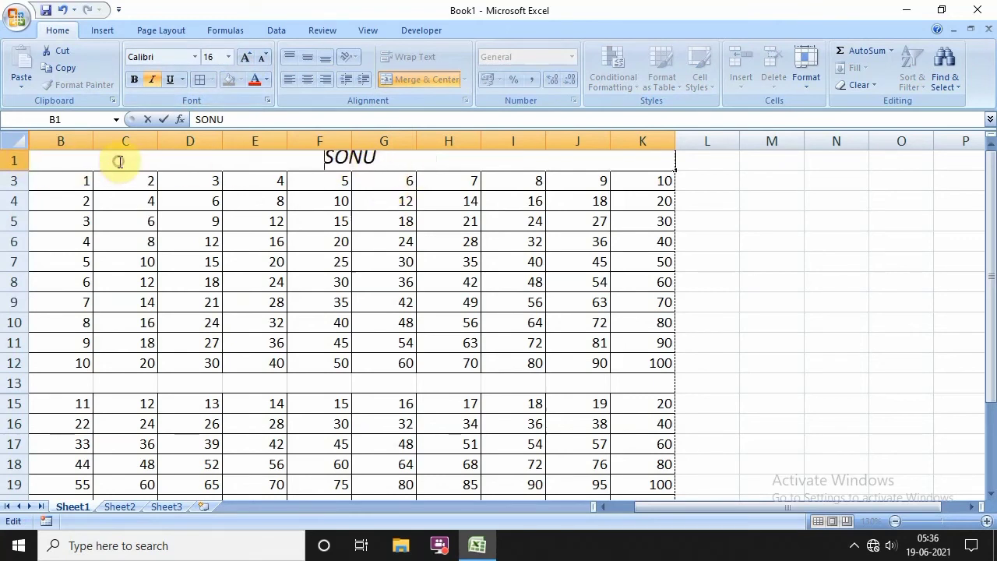
click(420, 162)
key(shift+Home)
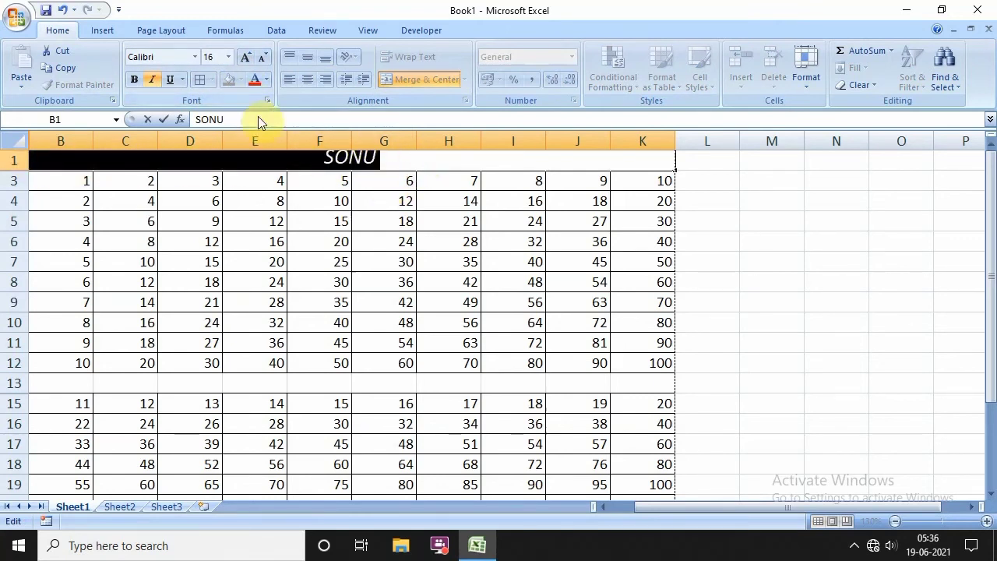
click(262, 158)
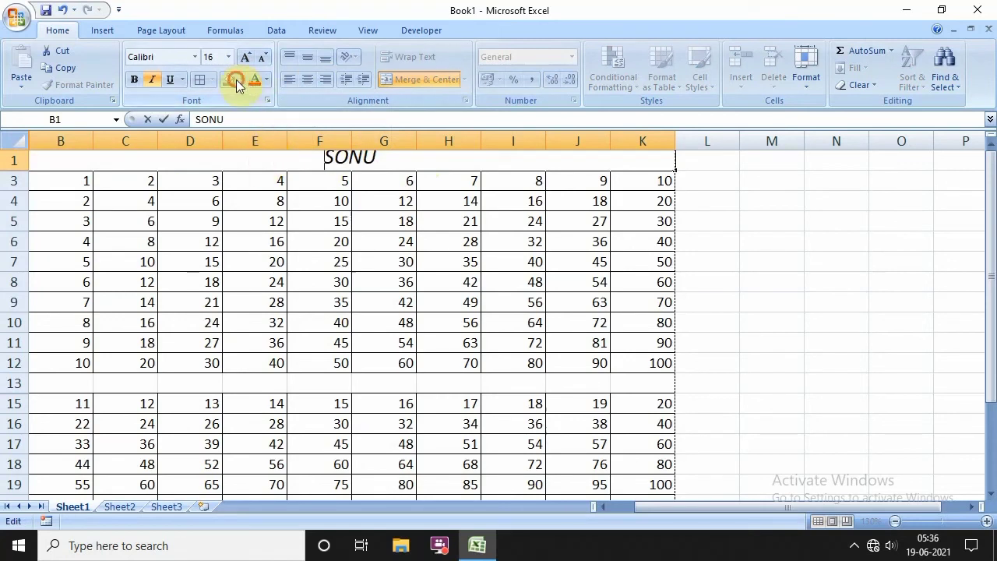
- Make row 1 taller and shade it light olive
drag(14, 171, 165, 165)
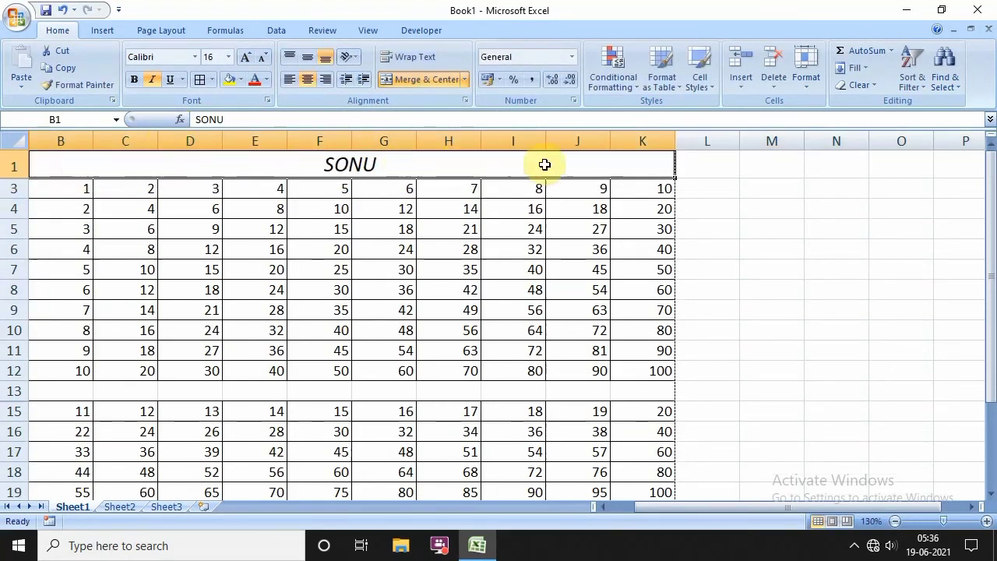
click(241, 79)
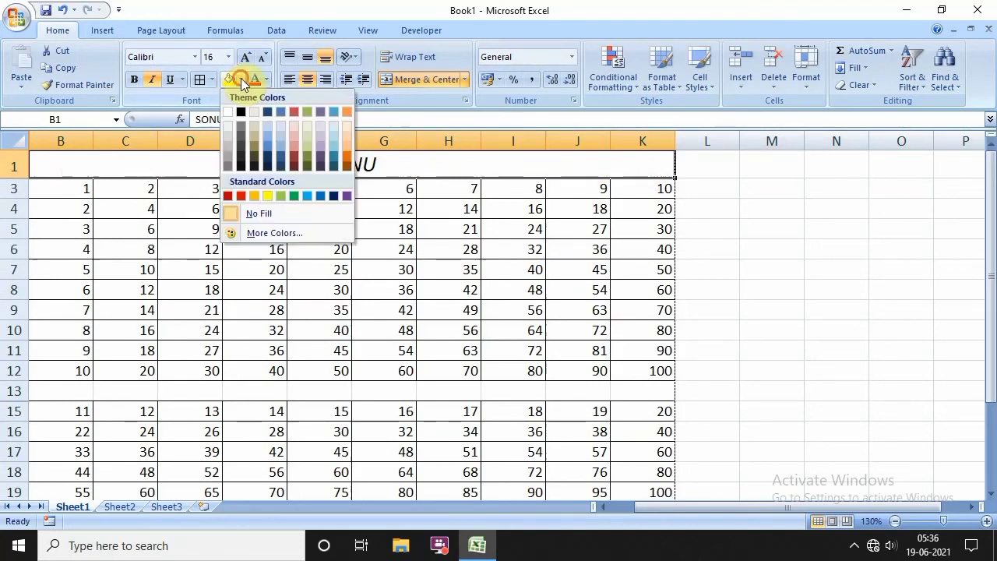
click(305, 126)
click(433, 226)
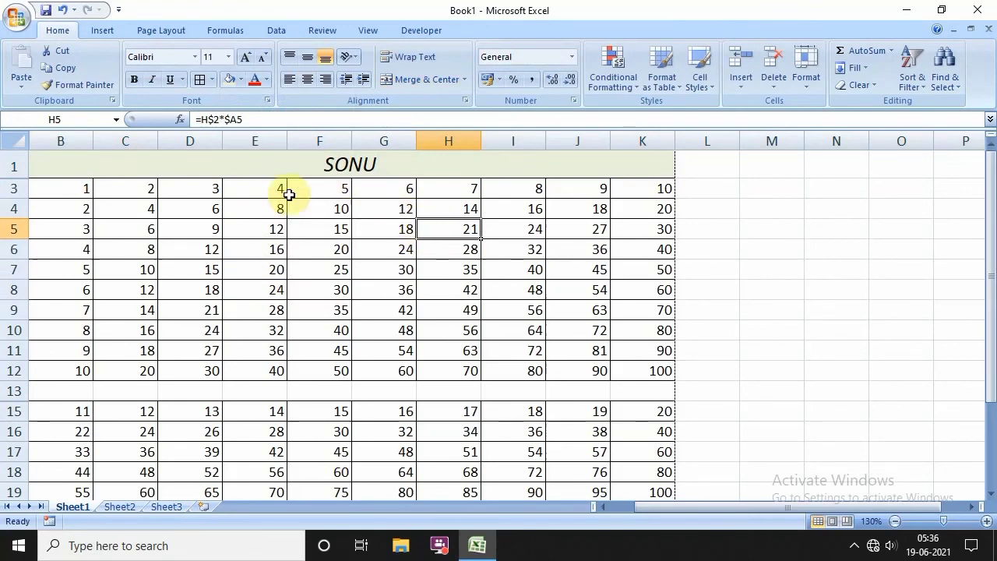
click(257, 251)
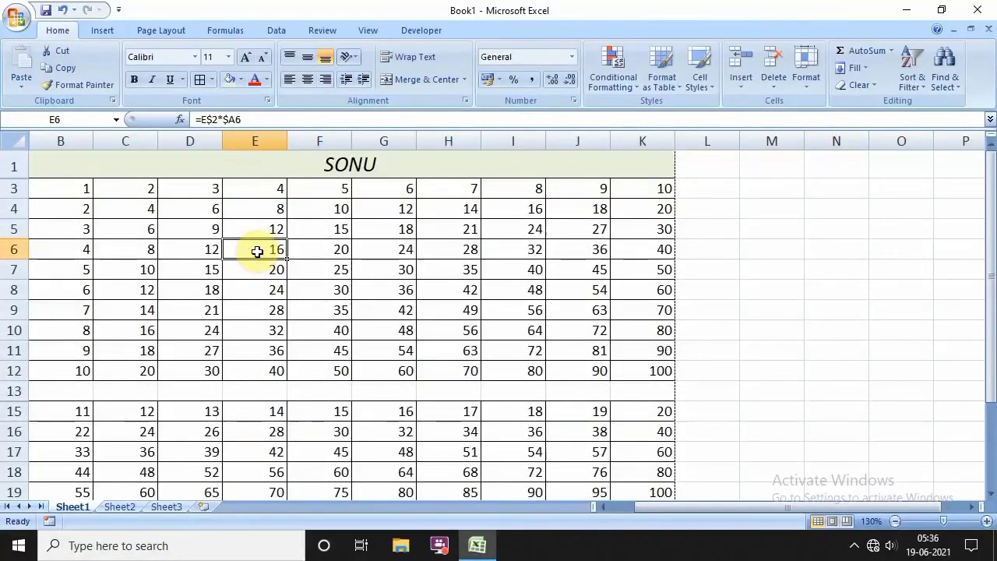
- Open Print Preview with Ctrl+F2 to review the printed page
key(ctrl+F2)
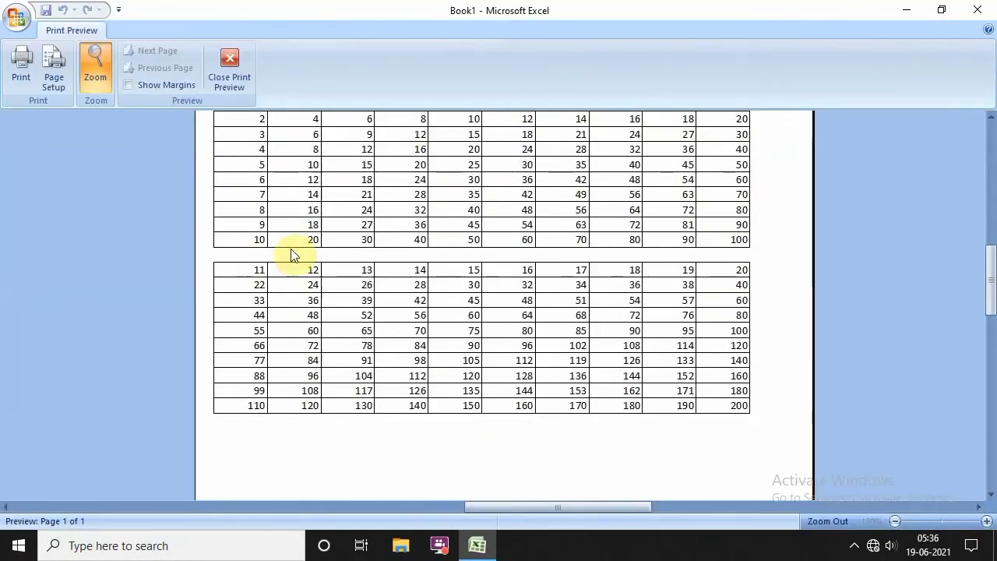
scroll(502, 257, up, 3)
scroll(500, 263, down, 1)
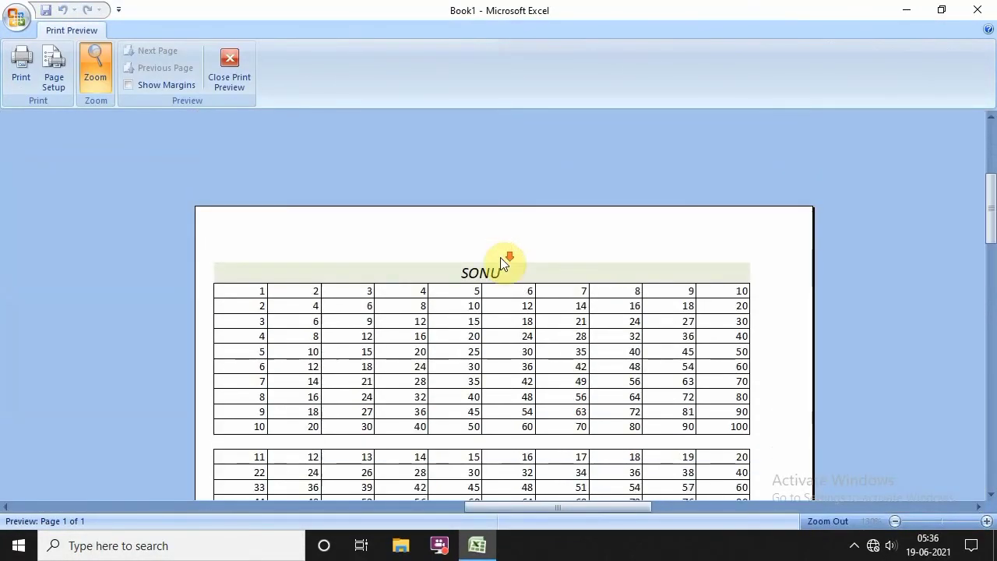
scroll(500, 263, down, 1)
scroll(500, 263, down, 1)
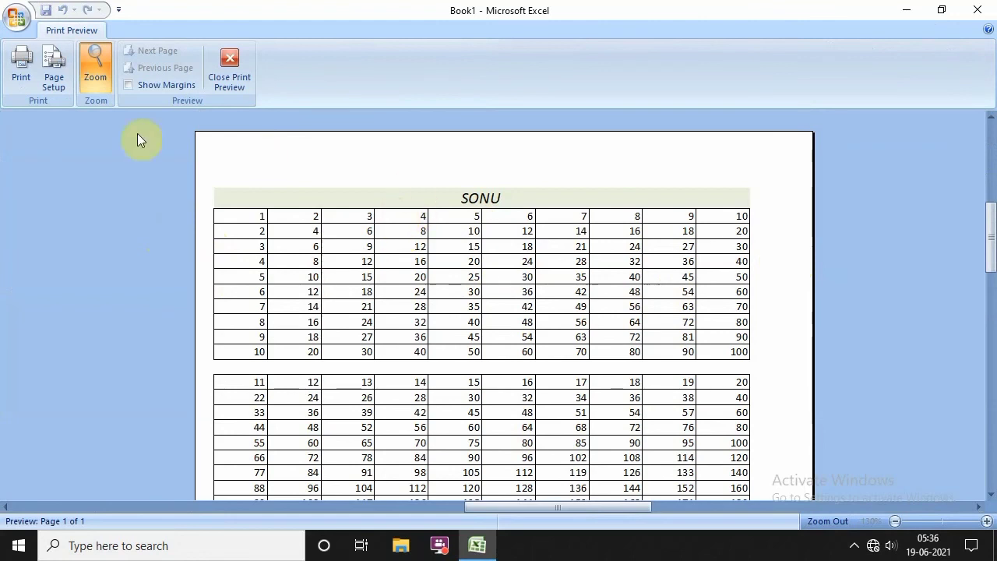
- Show the margin guides and widen the left margin to 1.50
click(132, 85)
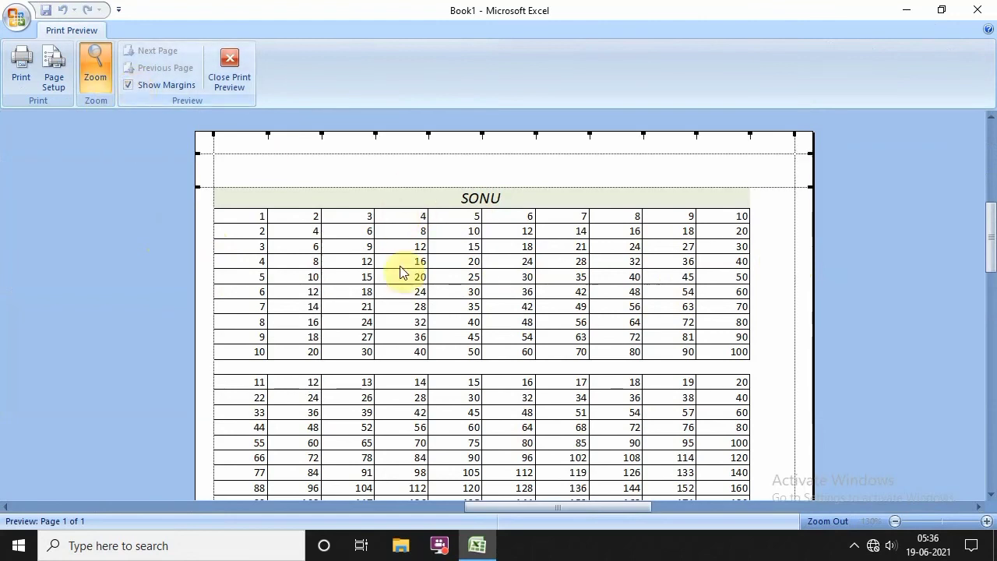
click(212, 173)
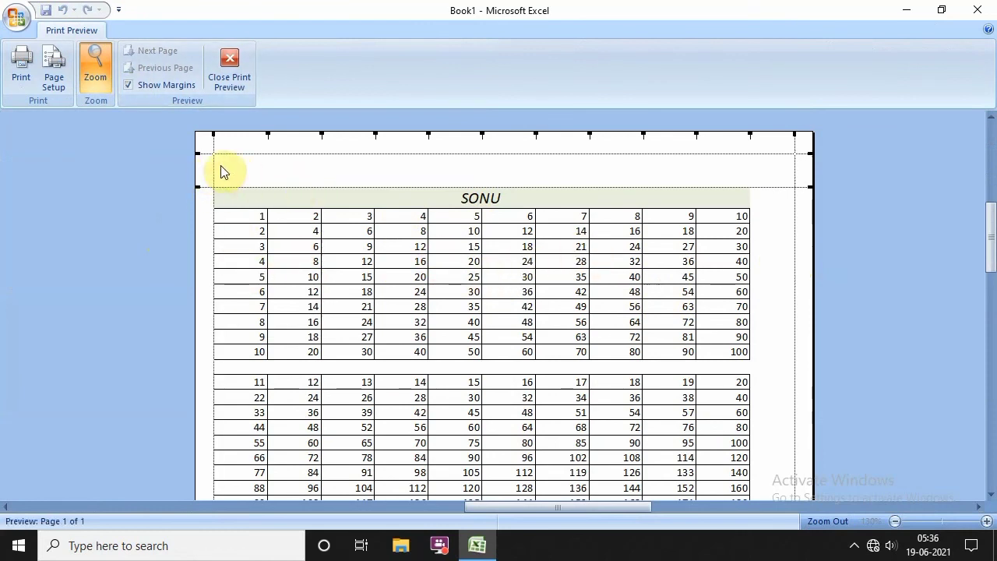
drag(215, 165, 236, 165)
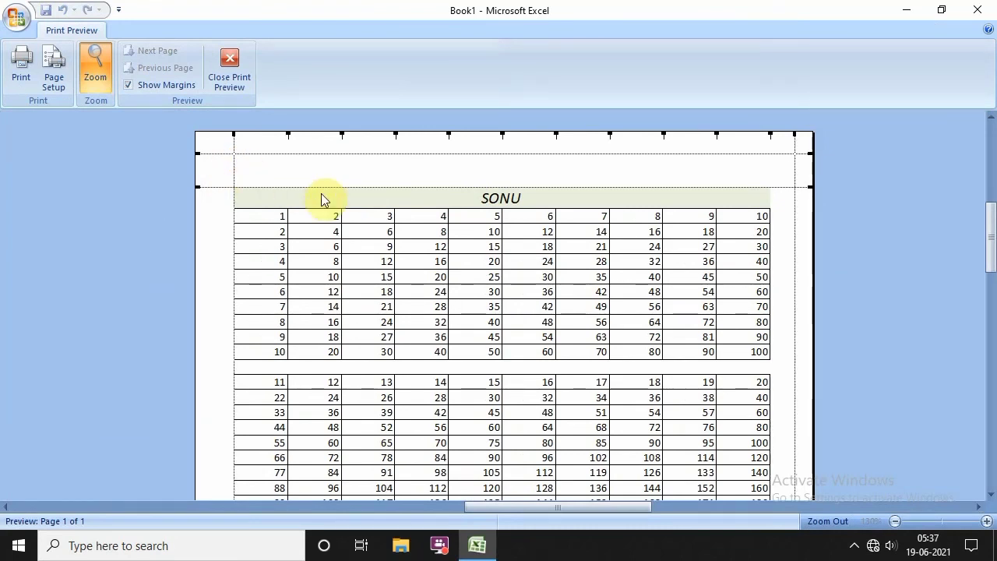
drag(229, 158, 238, 158)
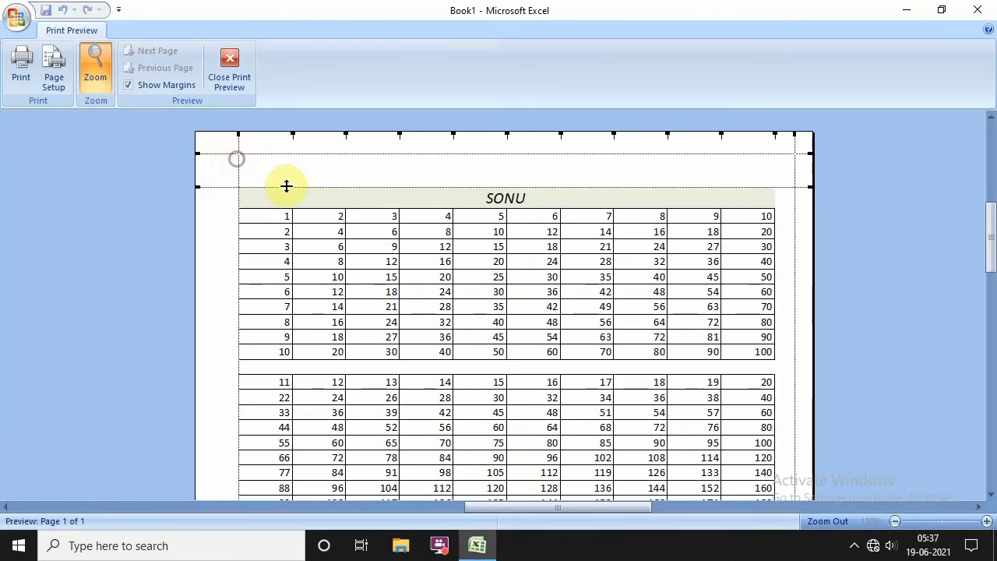
scroll(378, 181, down, 5)
scroll(379, 181, down, 5)
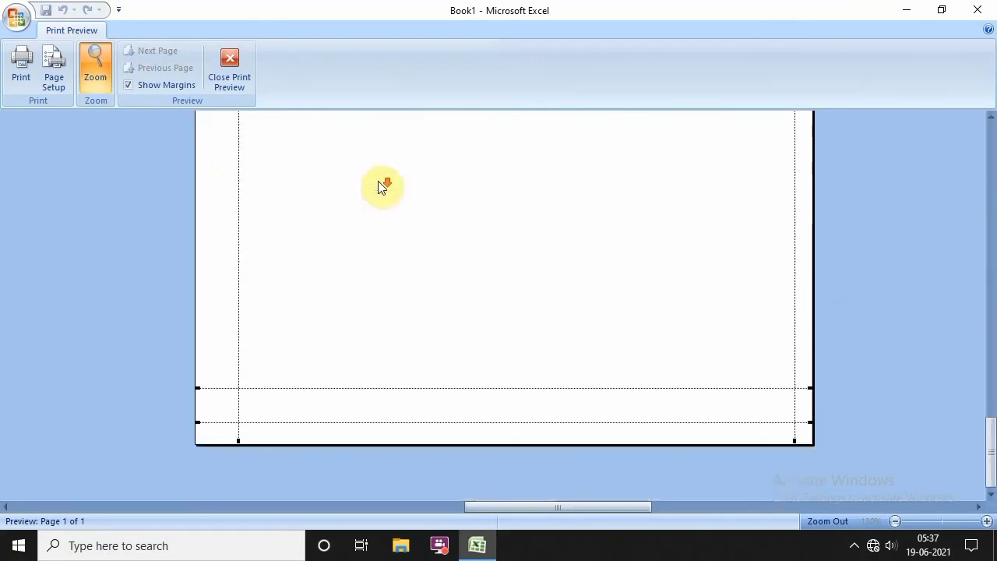
scroll(378, 182, up, 3)
- Hide the margin guides, confirm everything fits on Page 1 of 1, and close Print Preview
click(131, 86)
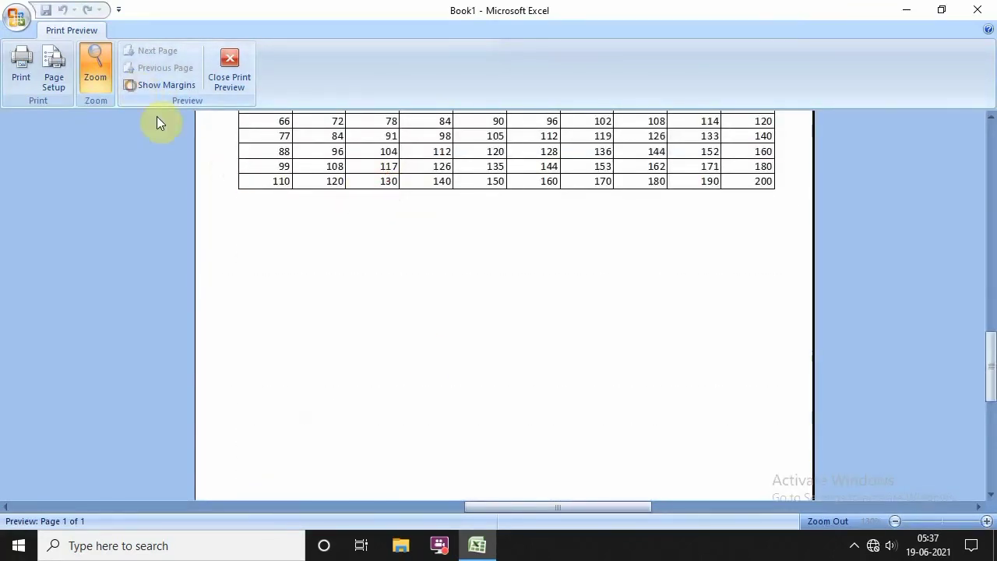
scroll(434, 347, up, 4)
scroll(434, 346, up, 2)
scroll(480, 327, up, 2)
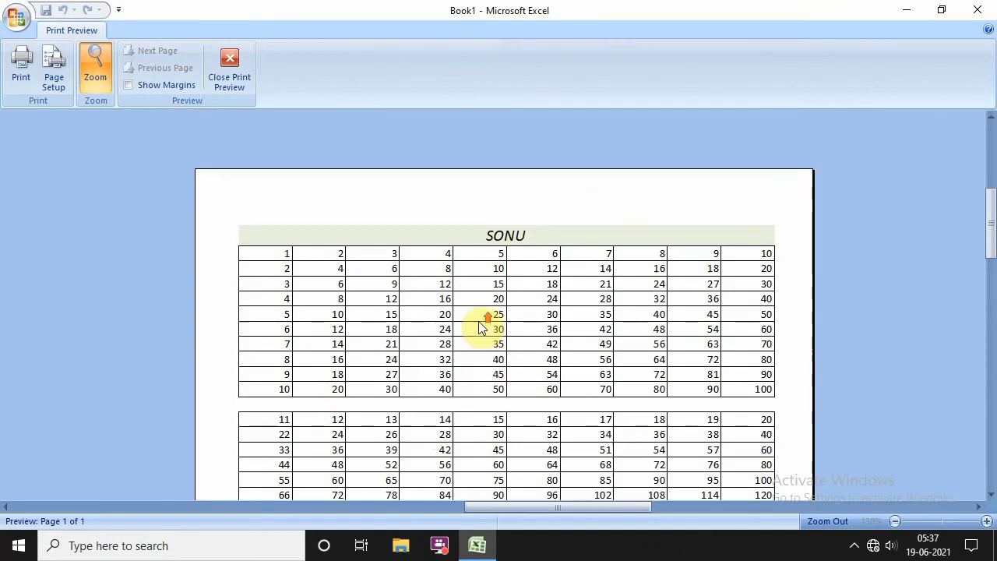
scroll(481, 327, down, 1)
scroll(481, 327, down, 7)
scroll(483, 328, down, 3)
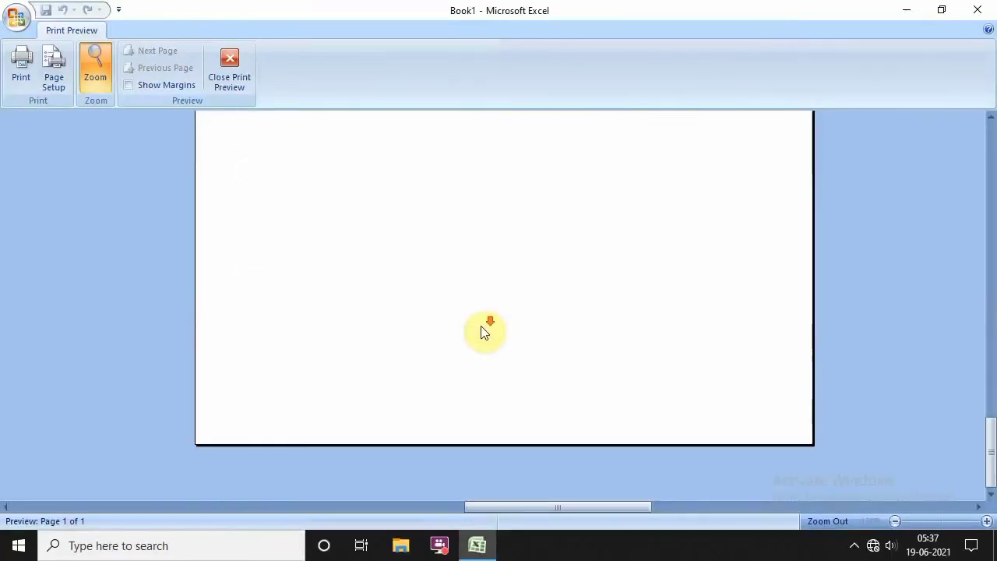
scroll(483, 331, up, 2)
scroll(481, 327, up, 6)
scroll(467, 322, up, 3)
scroll(467, 323, down, 1)
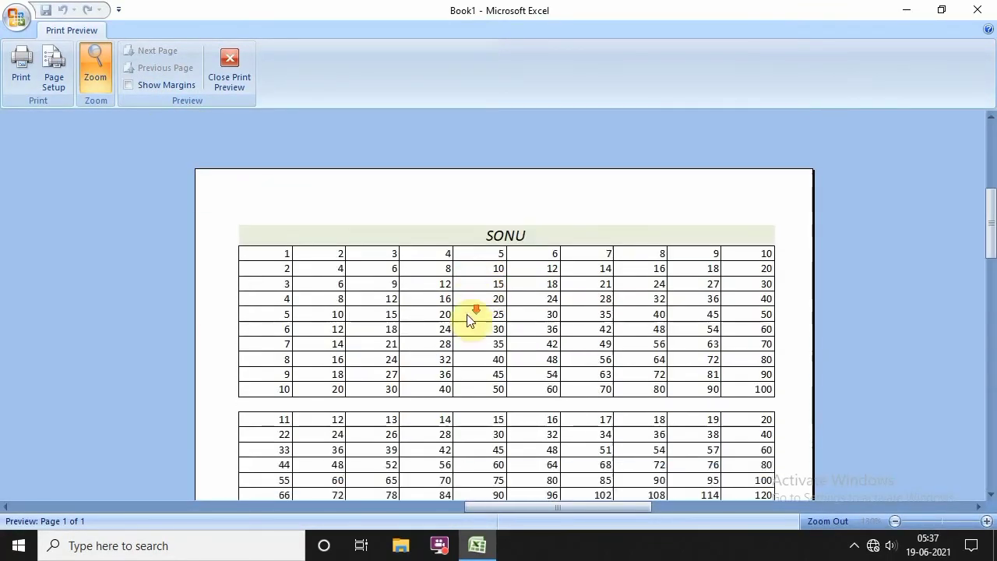
scroll(467, 321, down, 3)
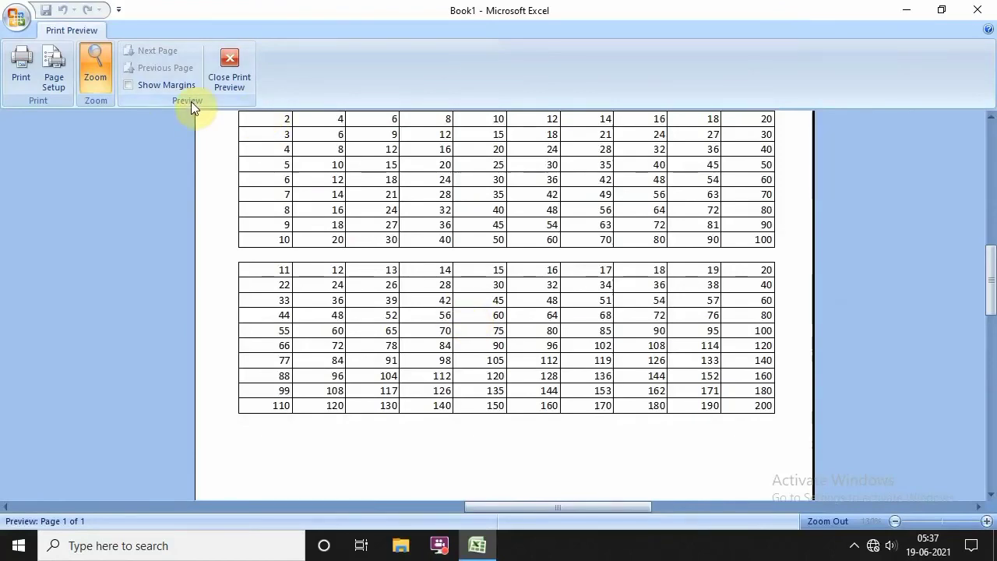
click(231, 67)
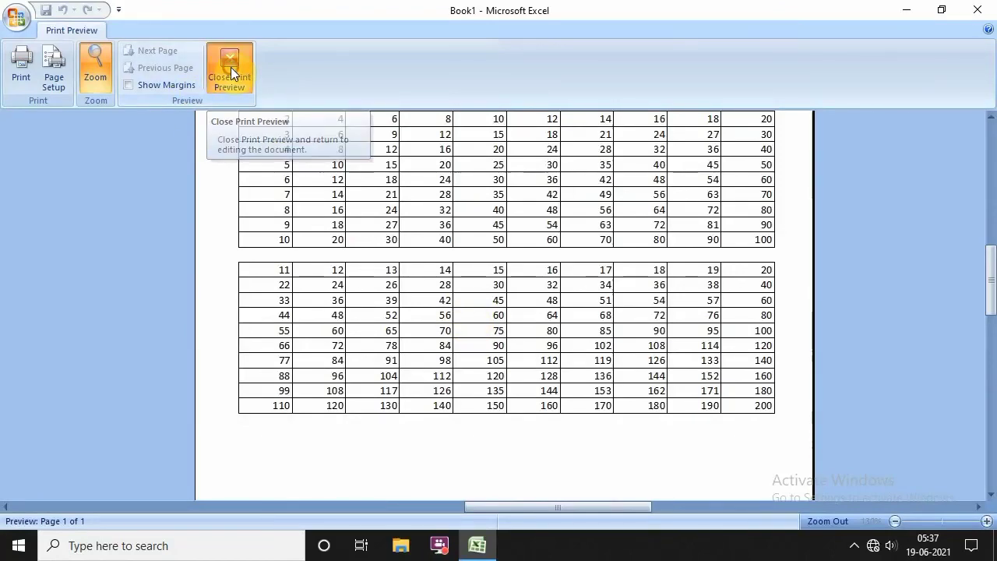
click(429, 287)
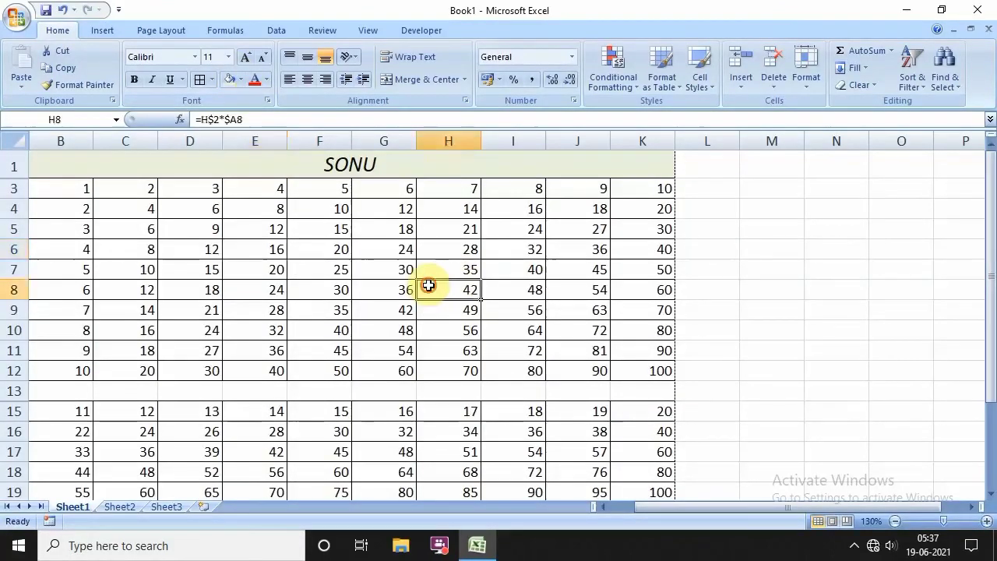
click(362, 352)
click(726, 362)
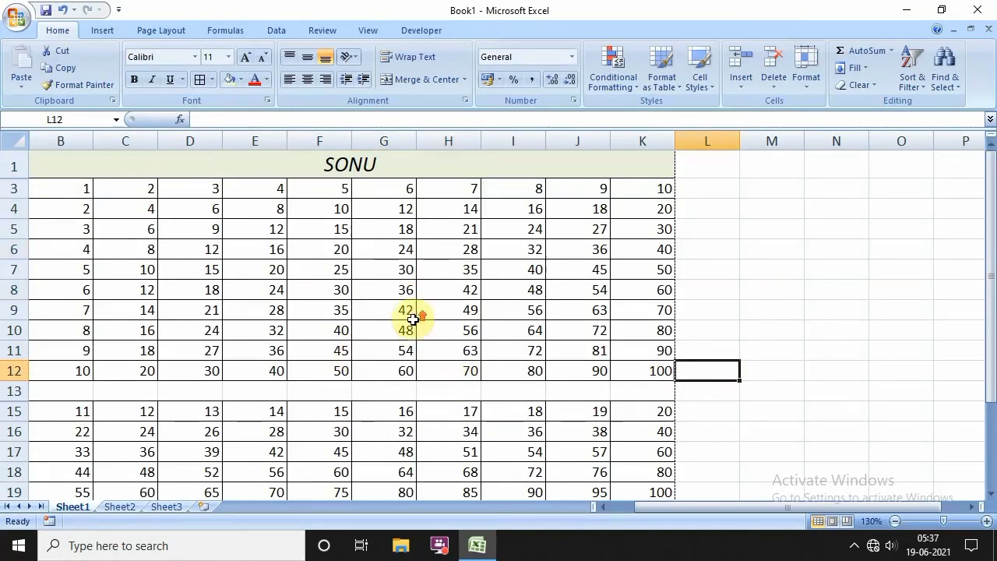
scroll(413, 320, down, 1)
scroll(413, 319, down, 6)
scroll(413, 320, up, 7)
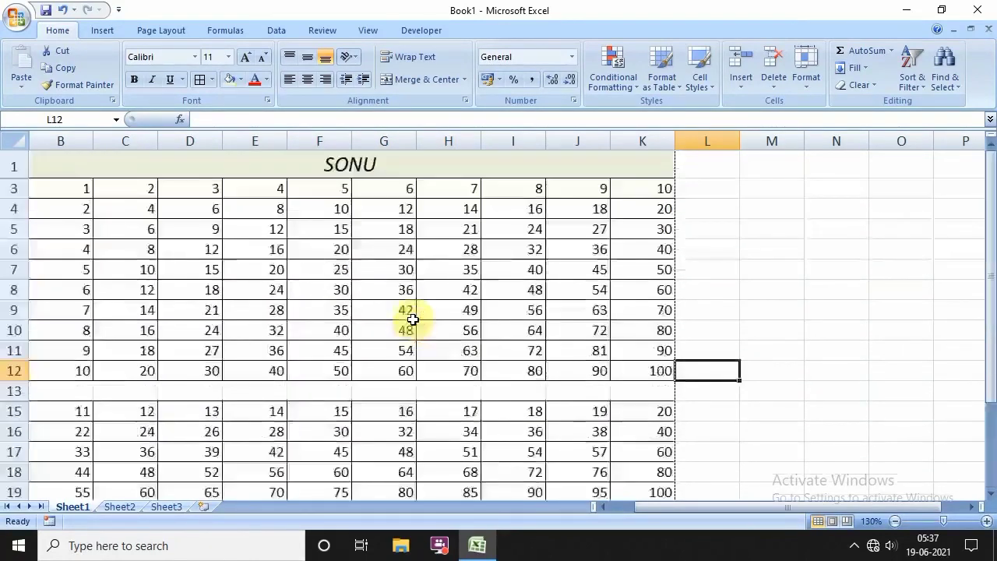